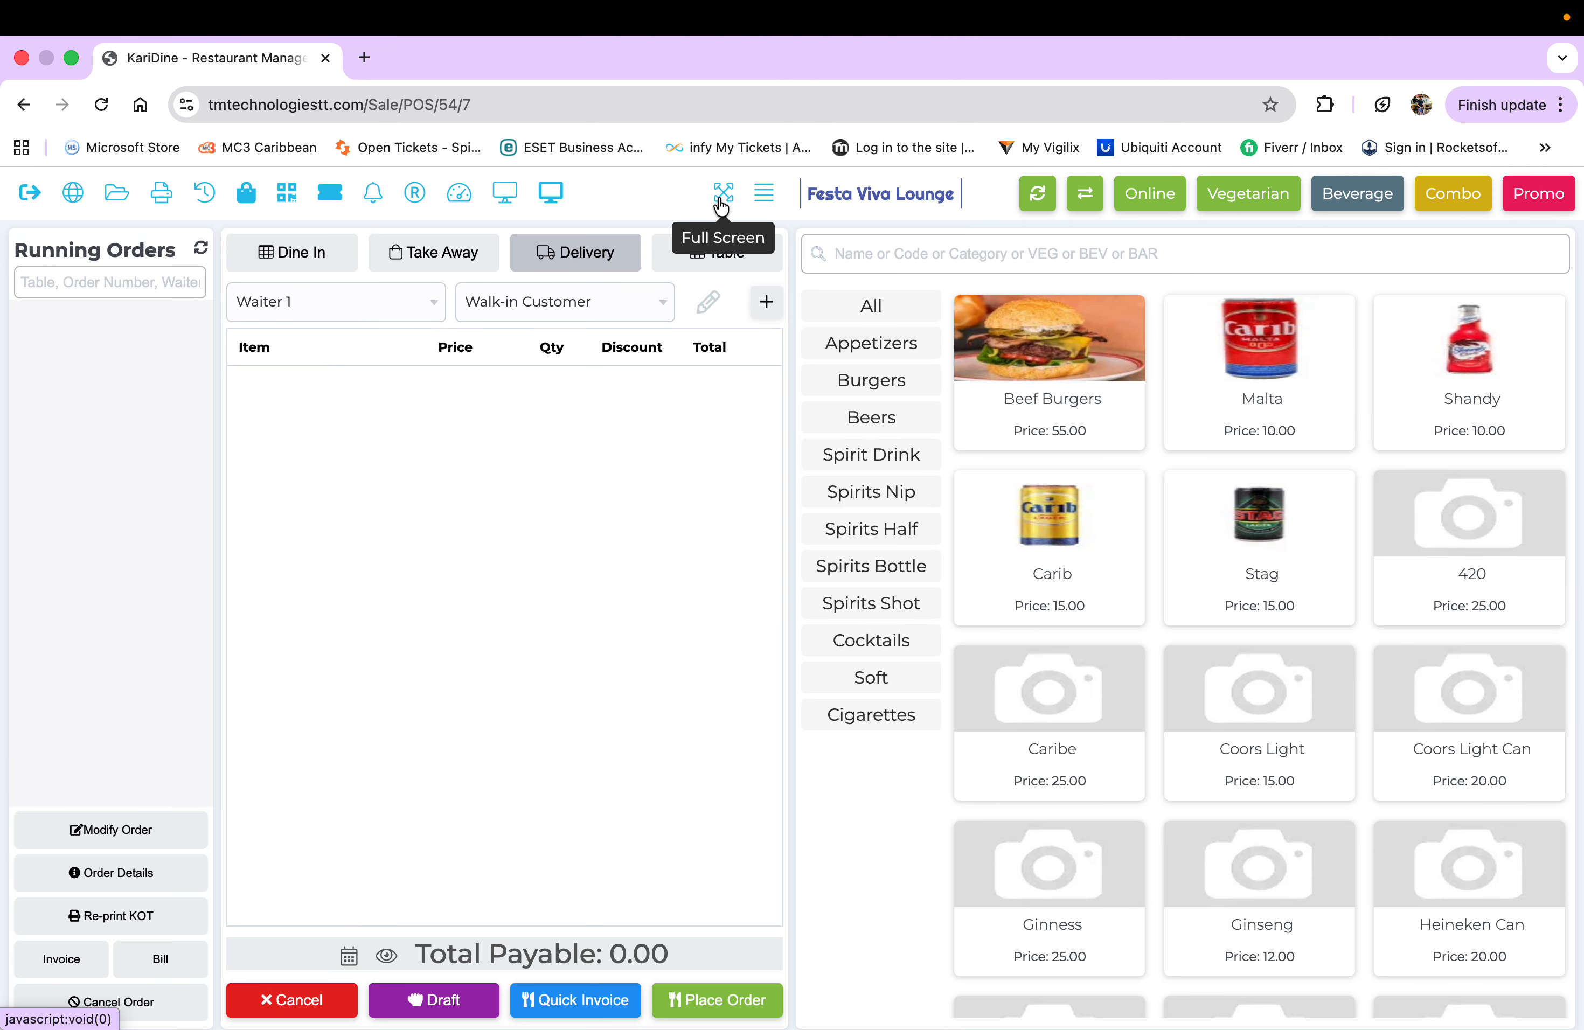
# Show the POS in full screen and filter the item list to vegetarian items.
pyautogui.click(717, 210)
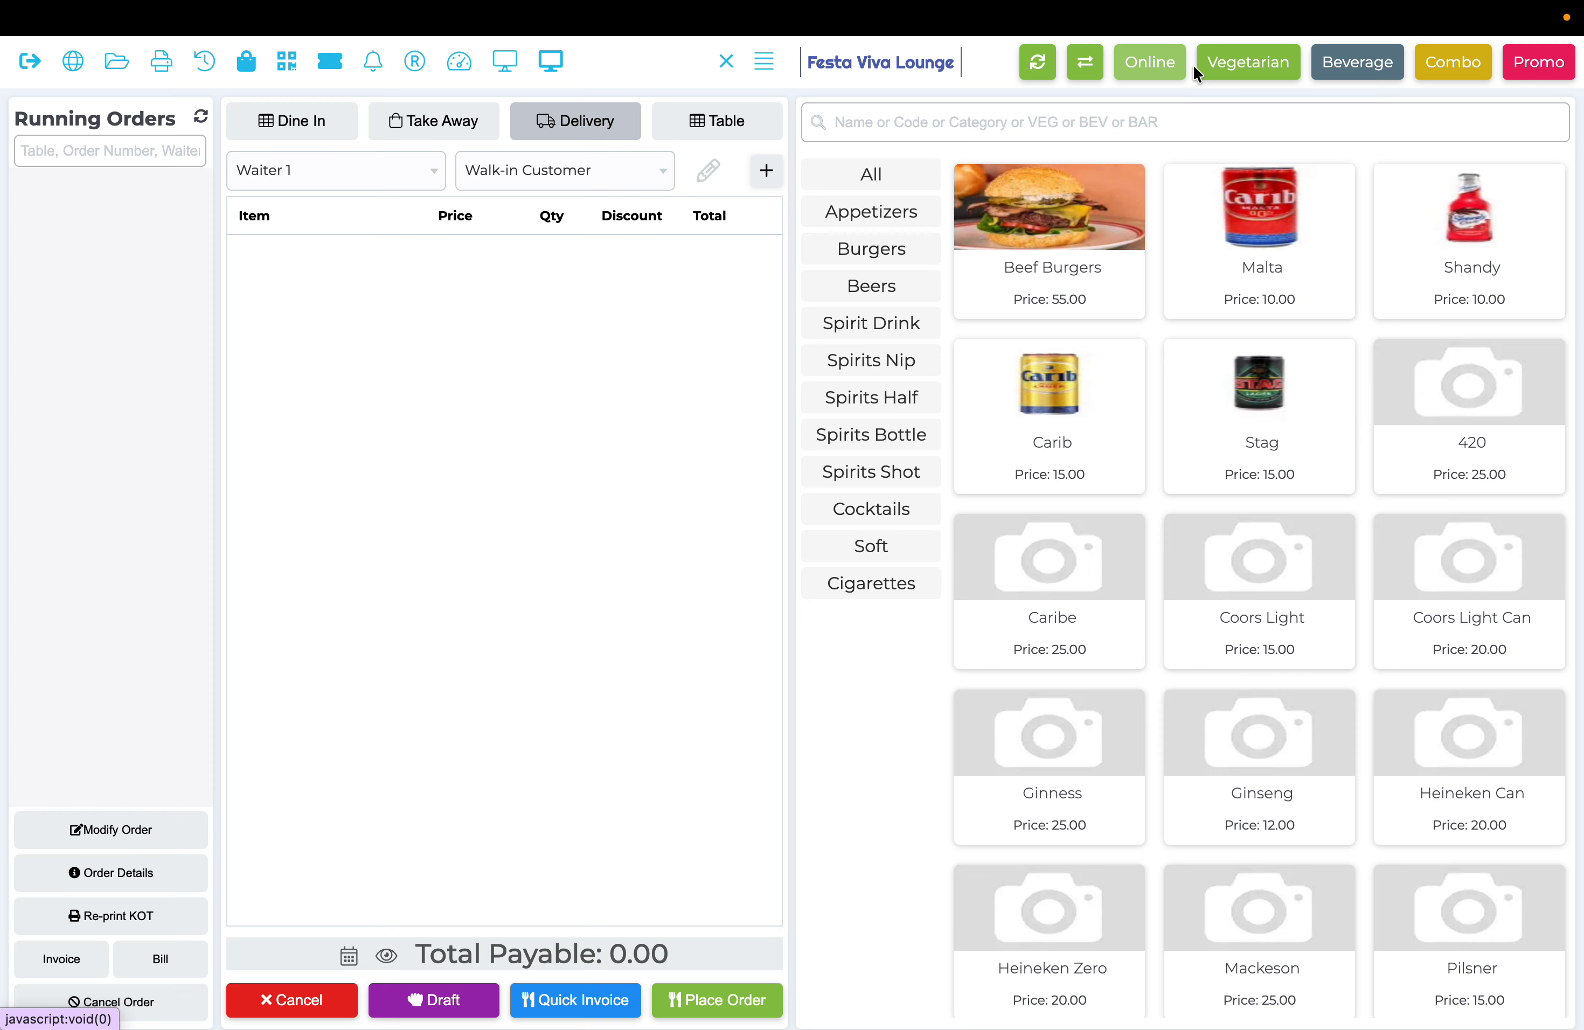
pyautogui.click(1248, 64)
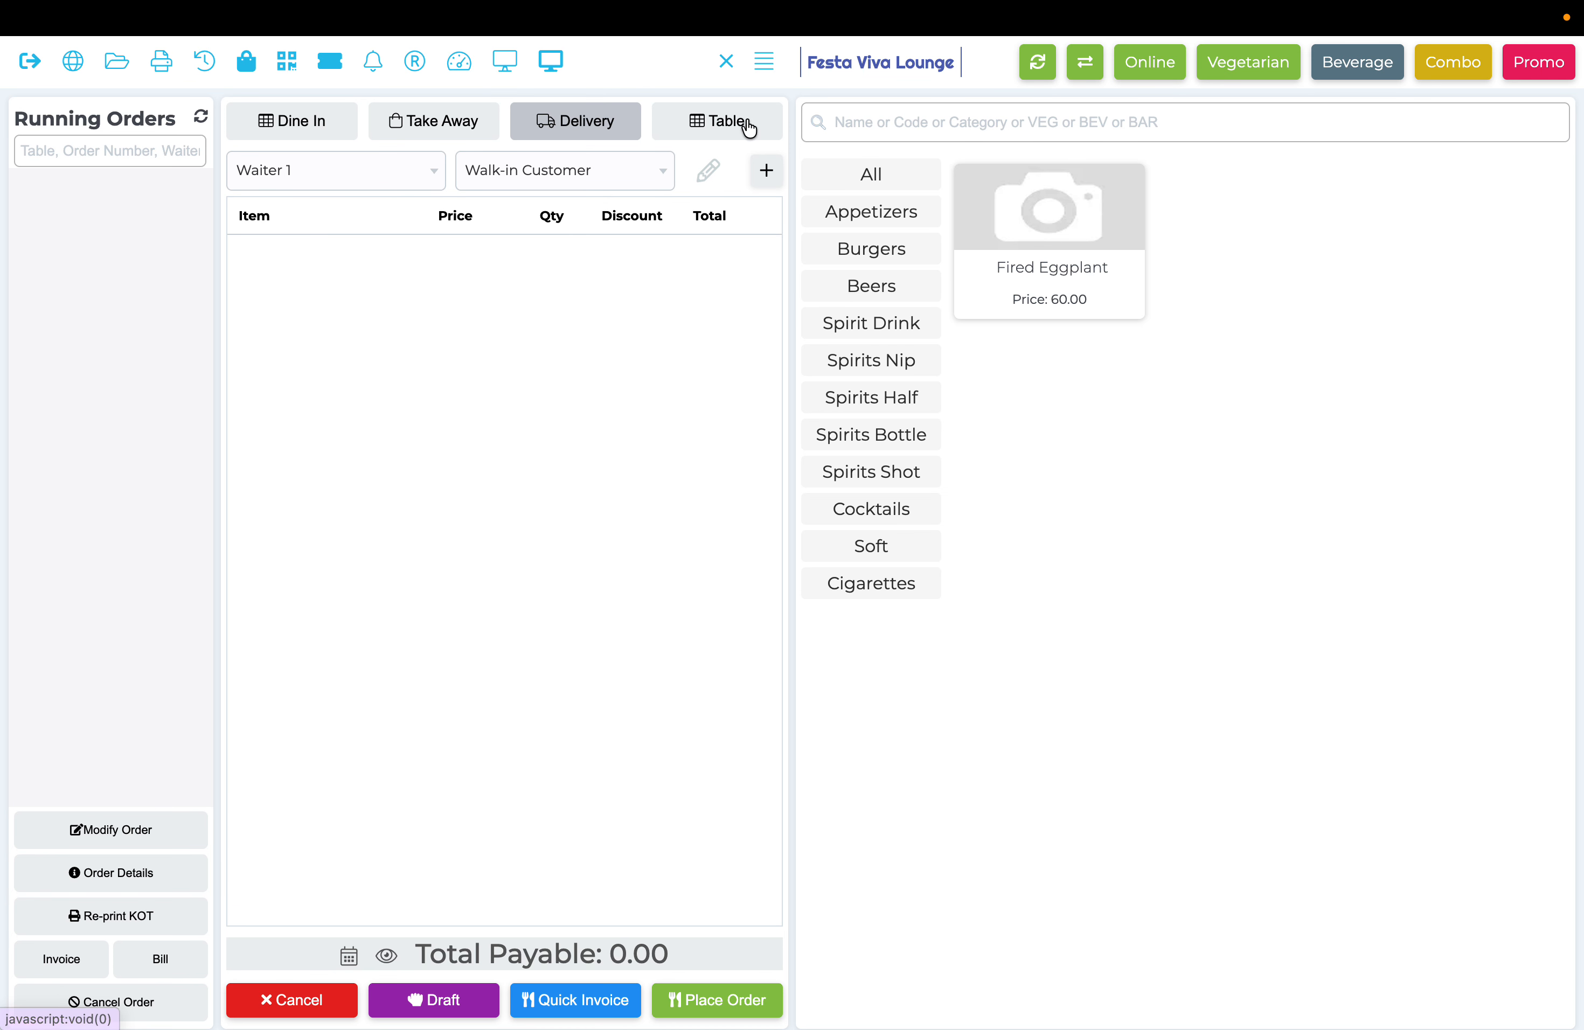
# Look through the main menu's modules, from Common Usages down past Transfer/Damage, and close it again.
pyautogui.click(763, 67)
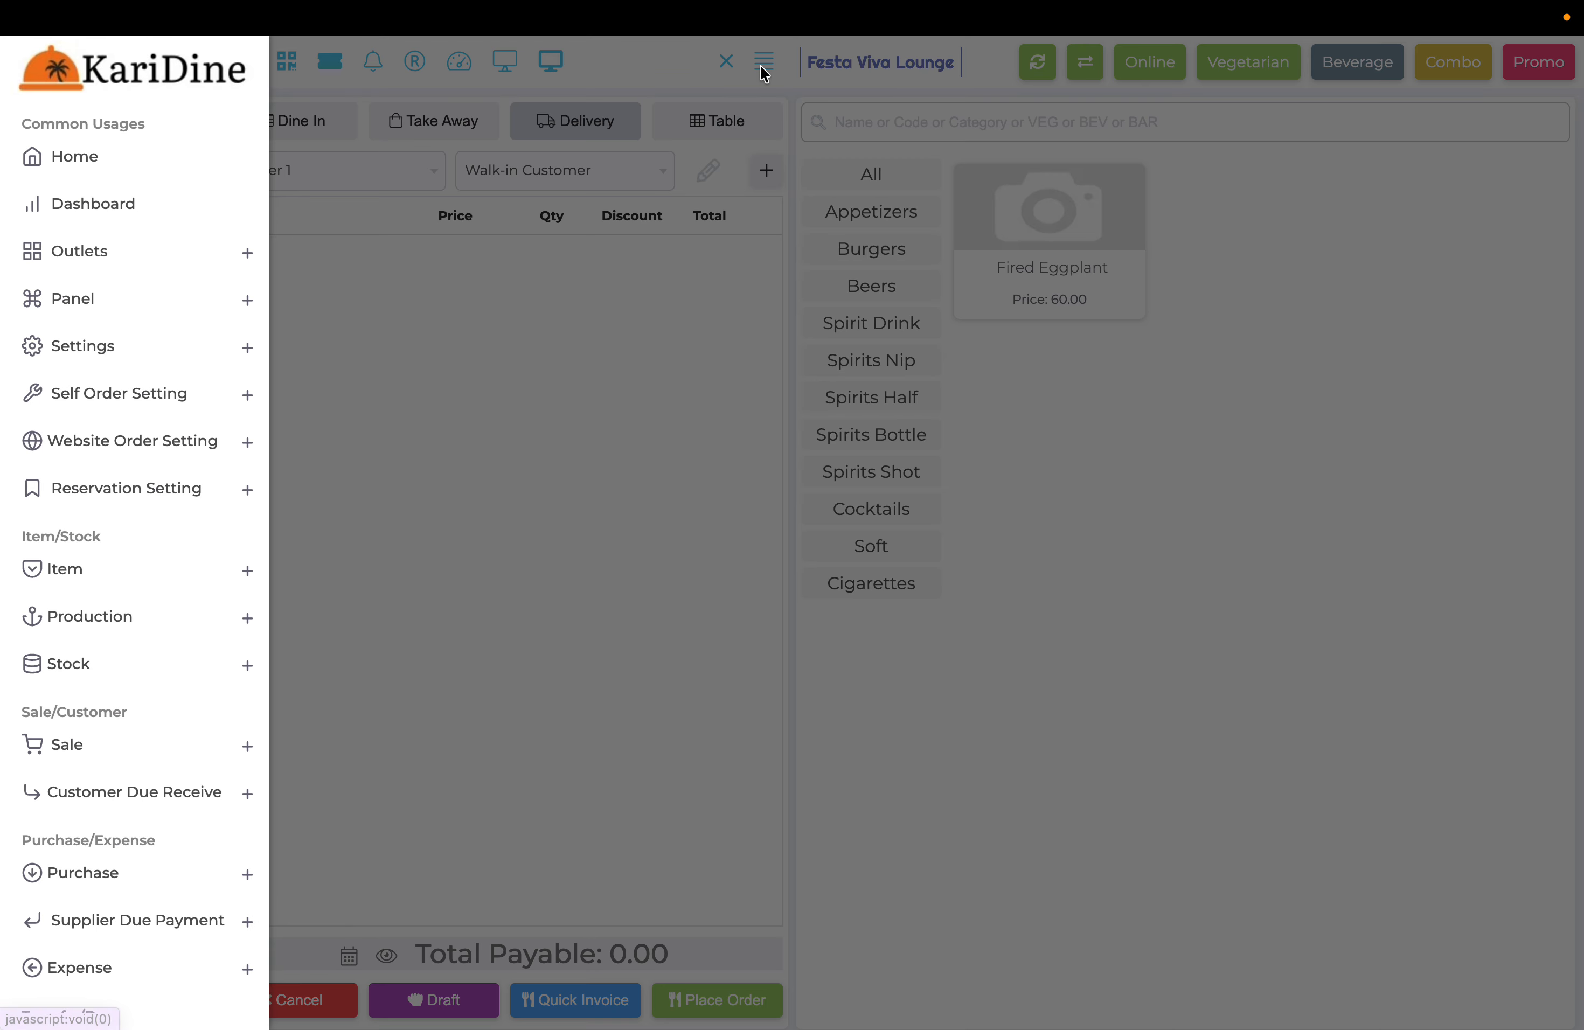
pyautogui.click(764, 67)
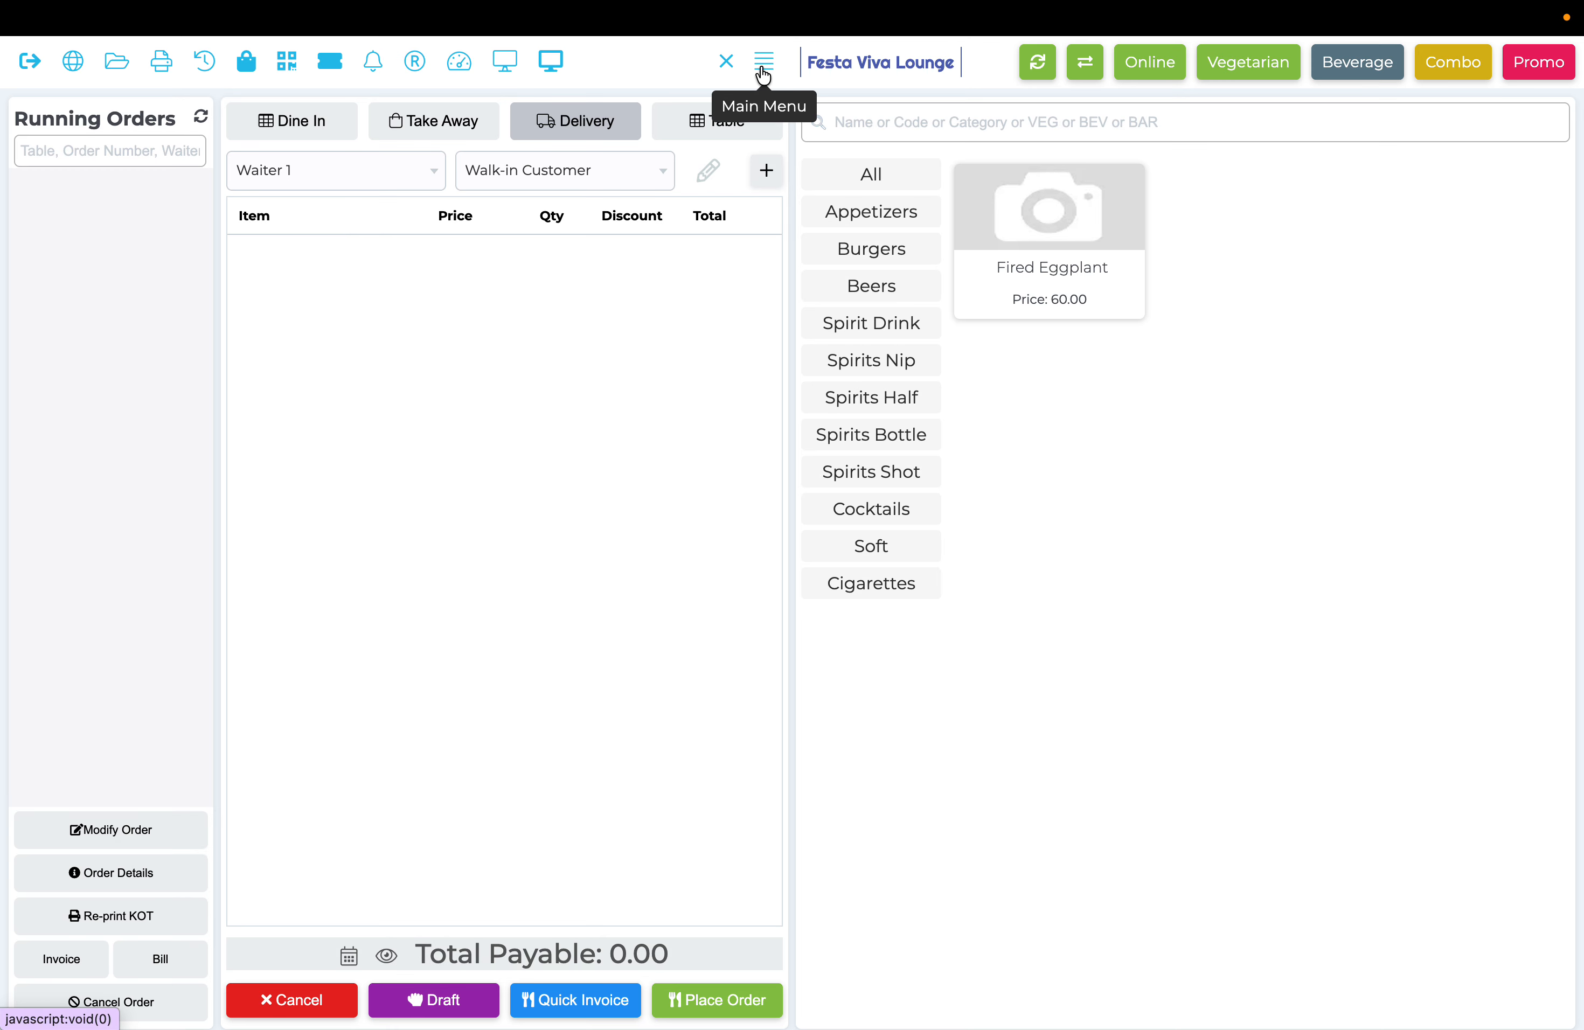
pyautogui.click(764, 69)
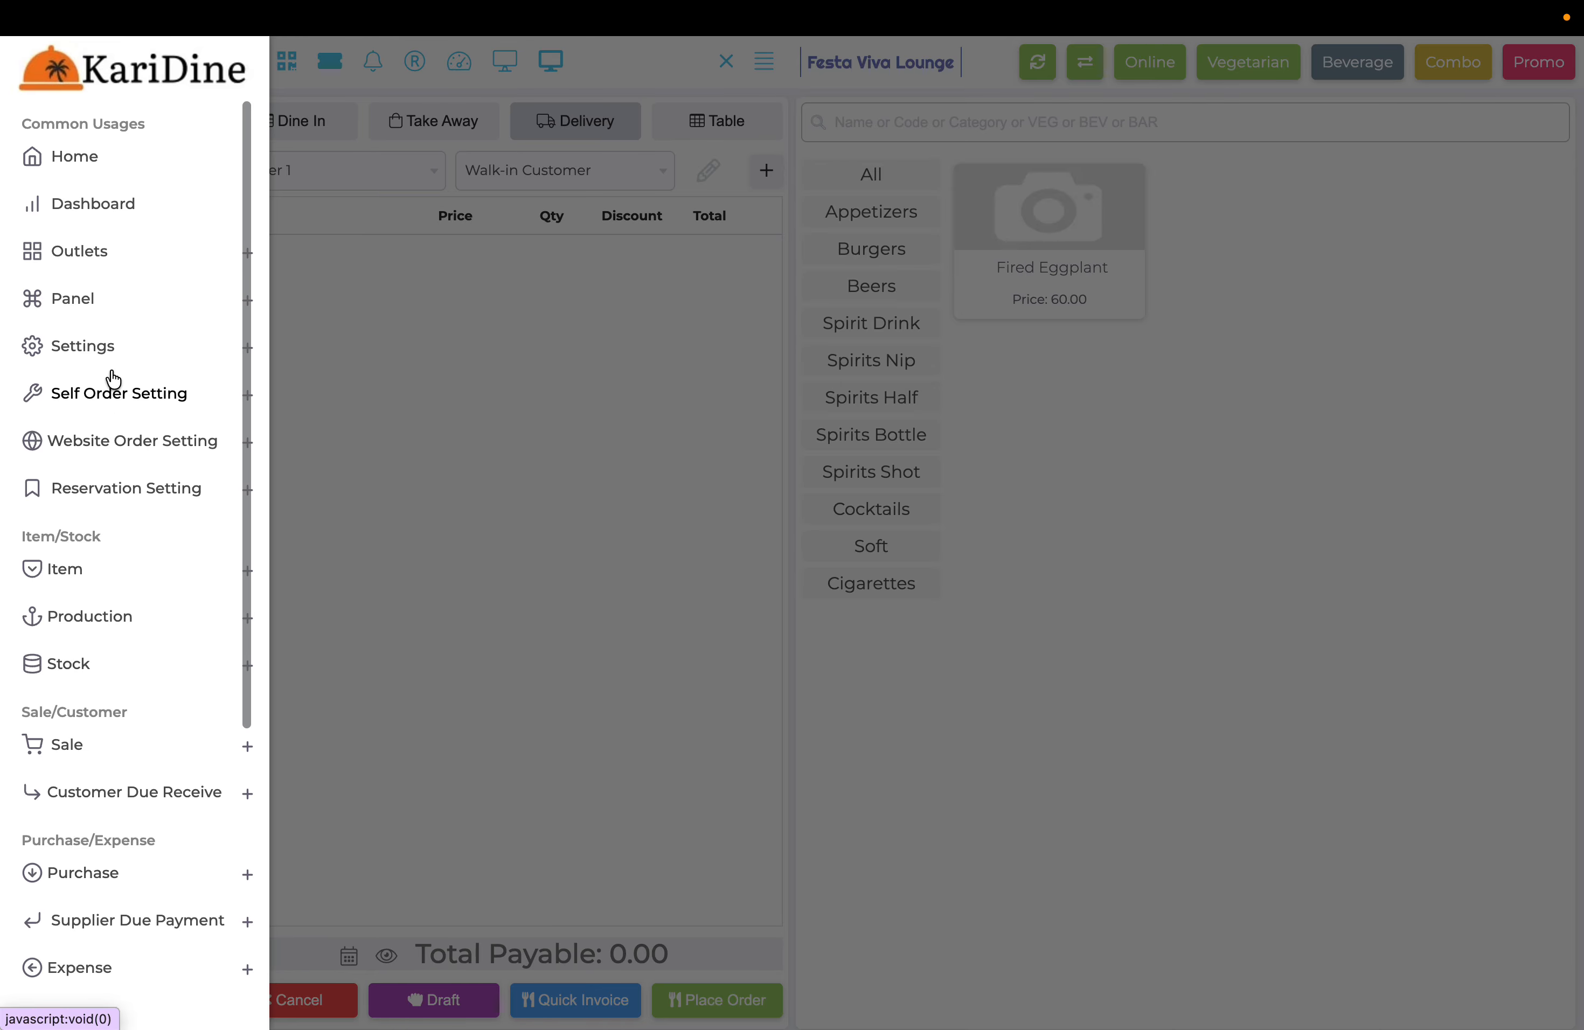
pyautogui.scroll(-6, 113, 379)
pyautogui.scroll(6, 111, 375)
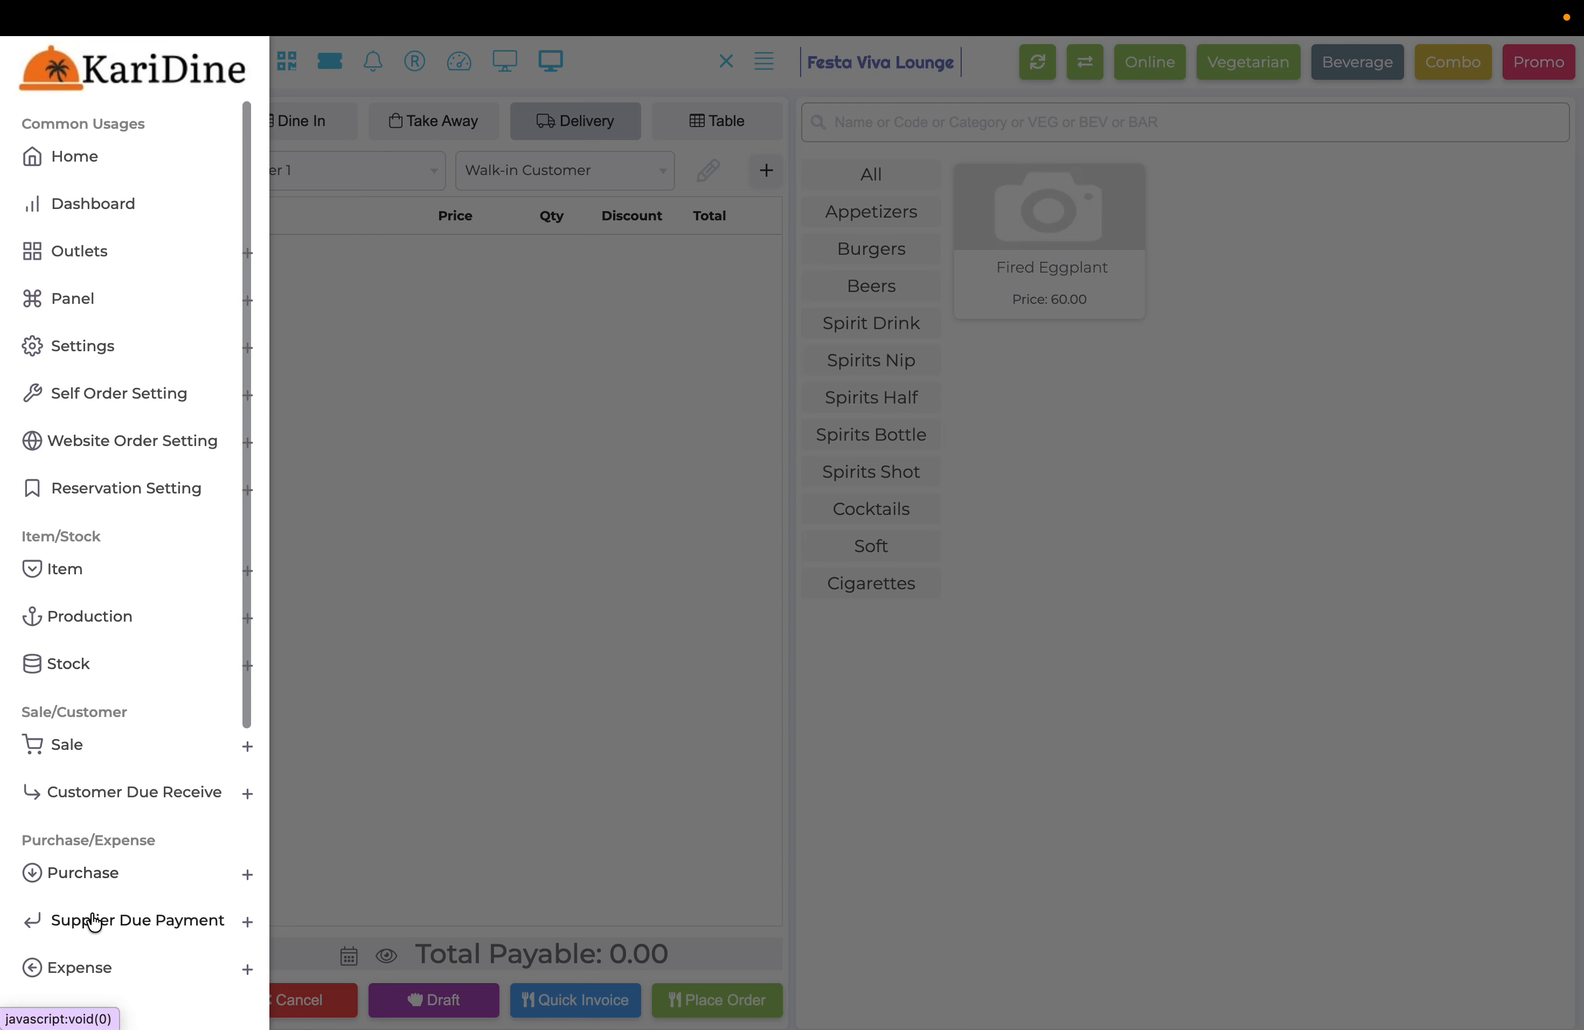
pyautogui.scroll(-1, 91, 585)
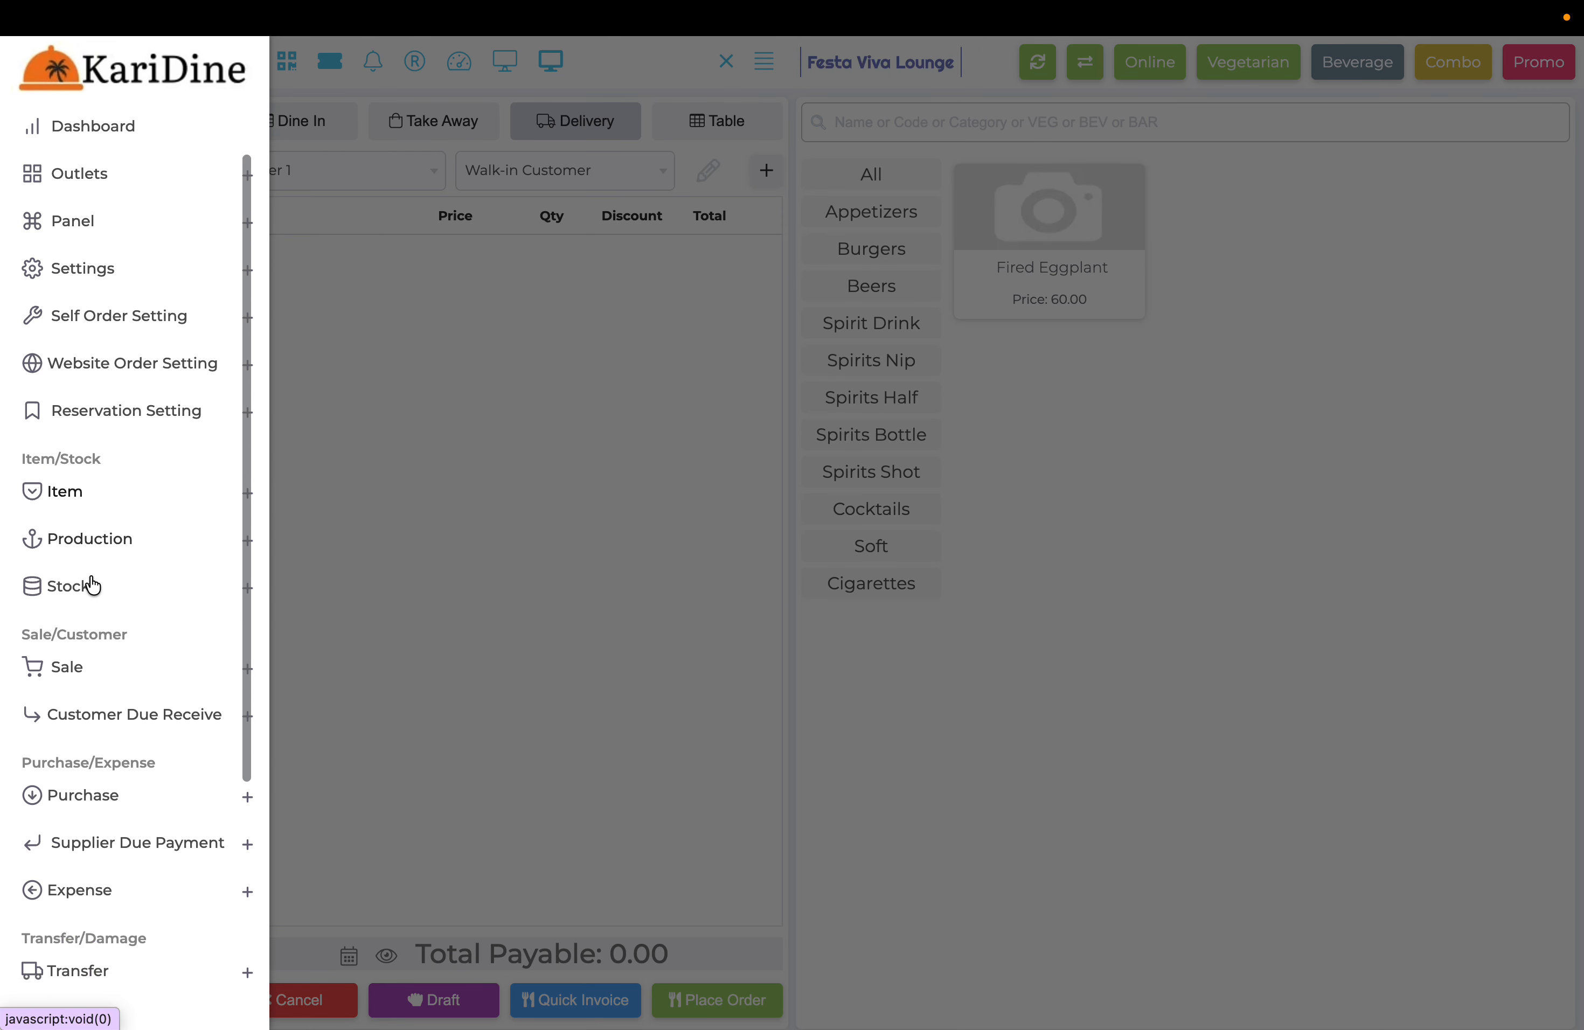
pyautogui.scroll(-4, 92, 586)
pyautogui.scroll(5, 96, 586)
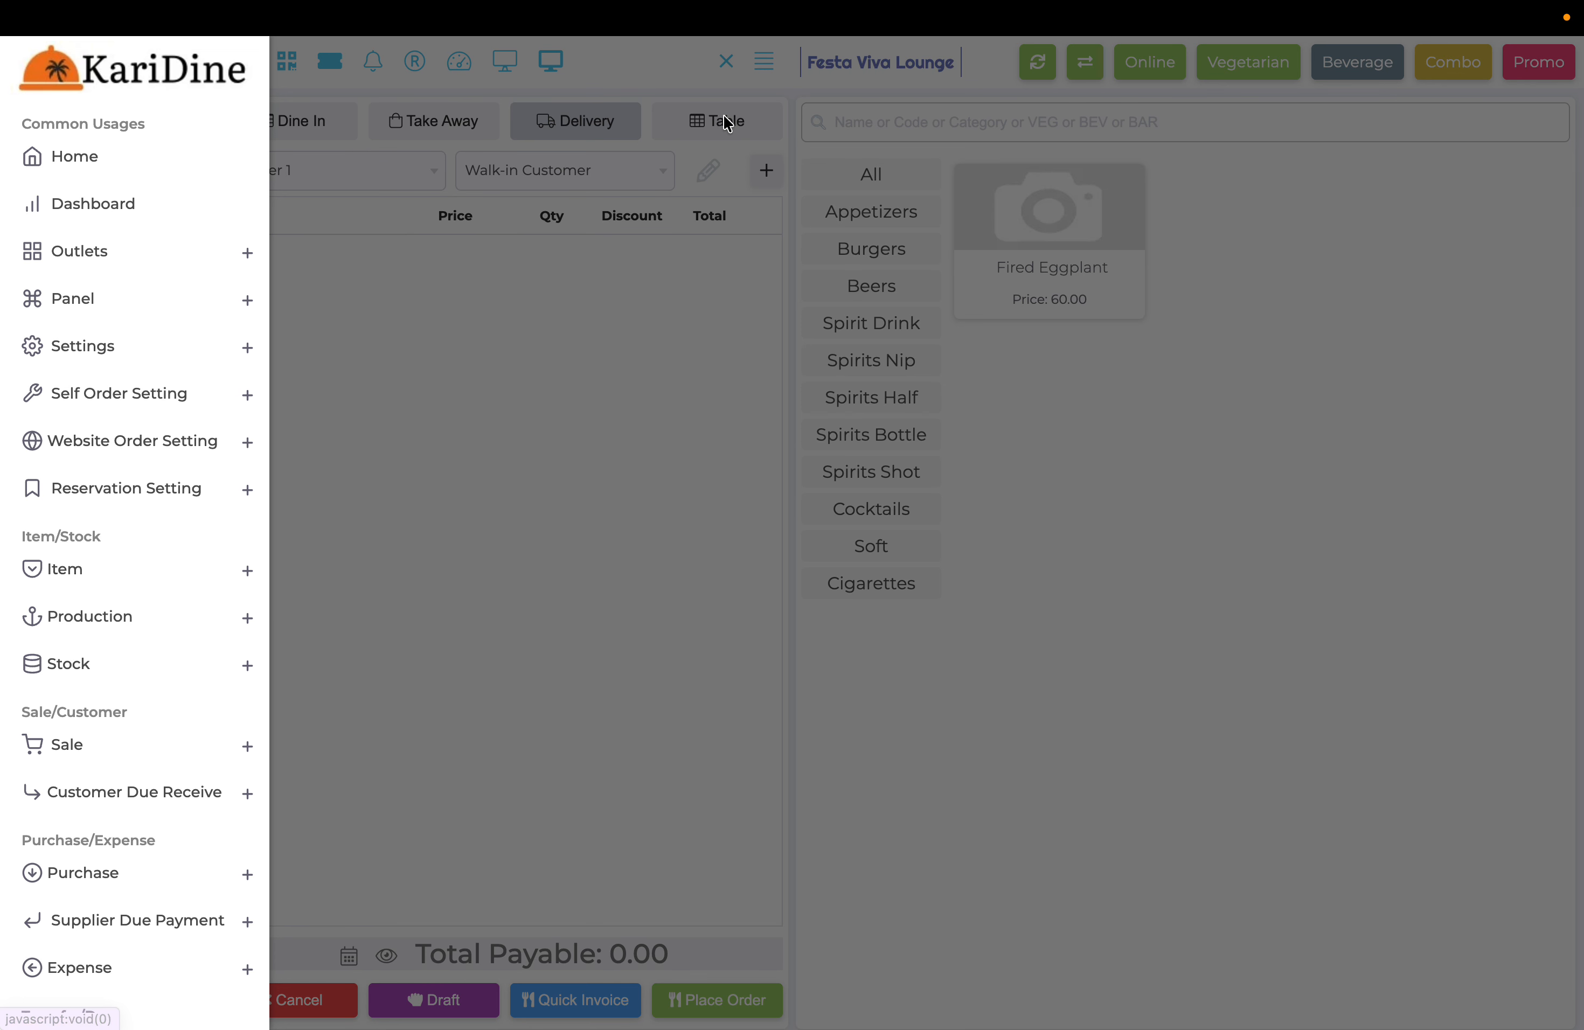
pyautogui.click(759, 61)
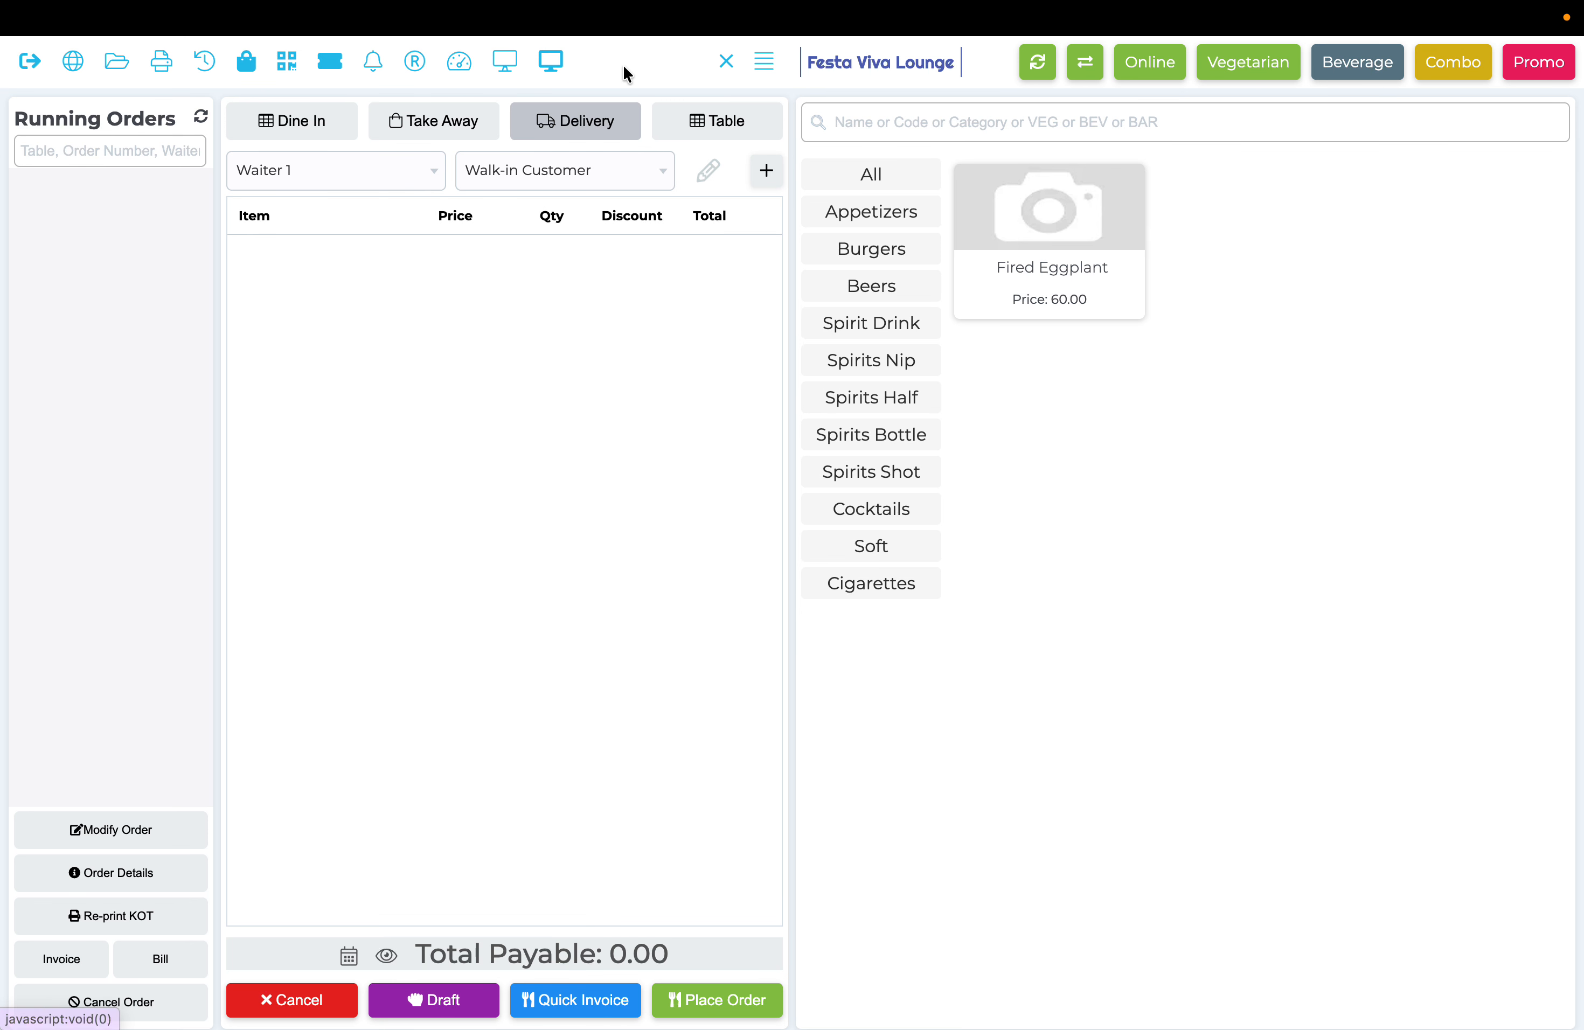
# View the order status screen with its Ready to Pickup and Preparing columns, and close it.
pyautogui.click(549, 63)
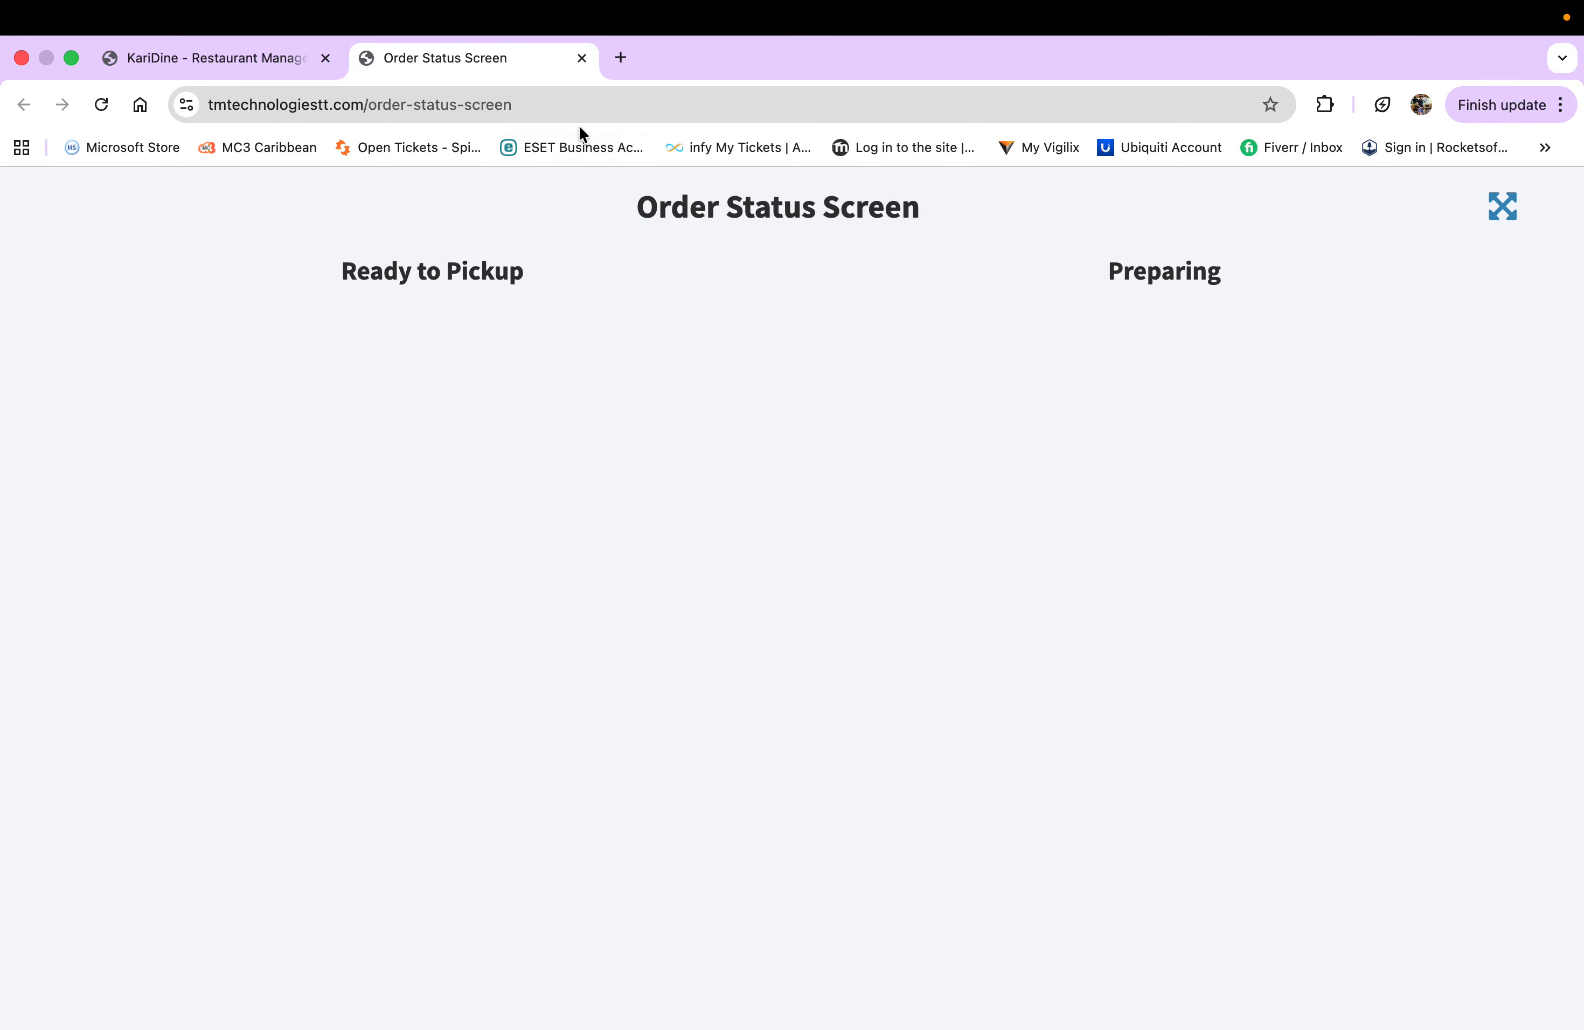
pyautogui.click(581, 59)
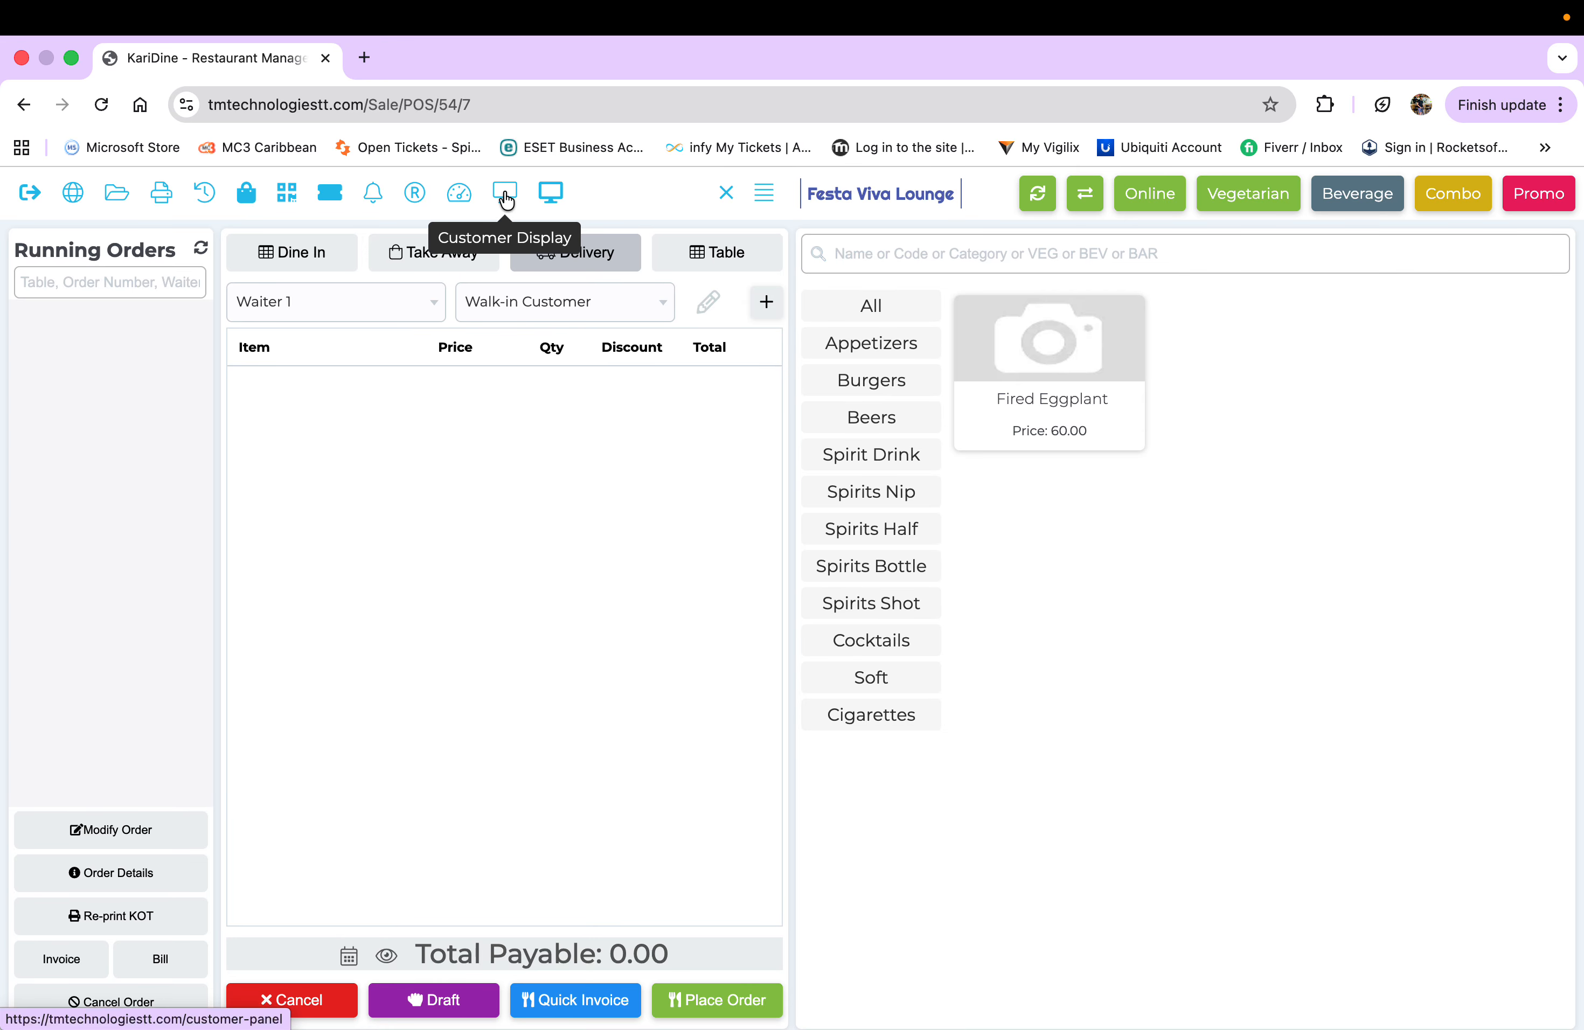
# Add Fired Eggplant to the order, check it on the full-screen customer display, and return to the full-screen POS.
pyautogui.click(1074, 399)
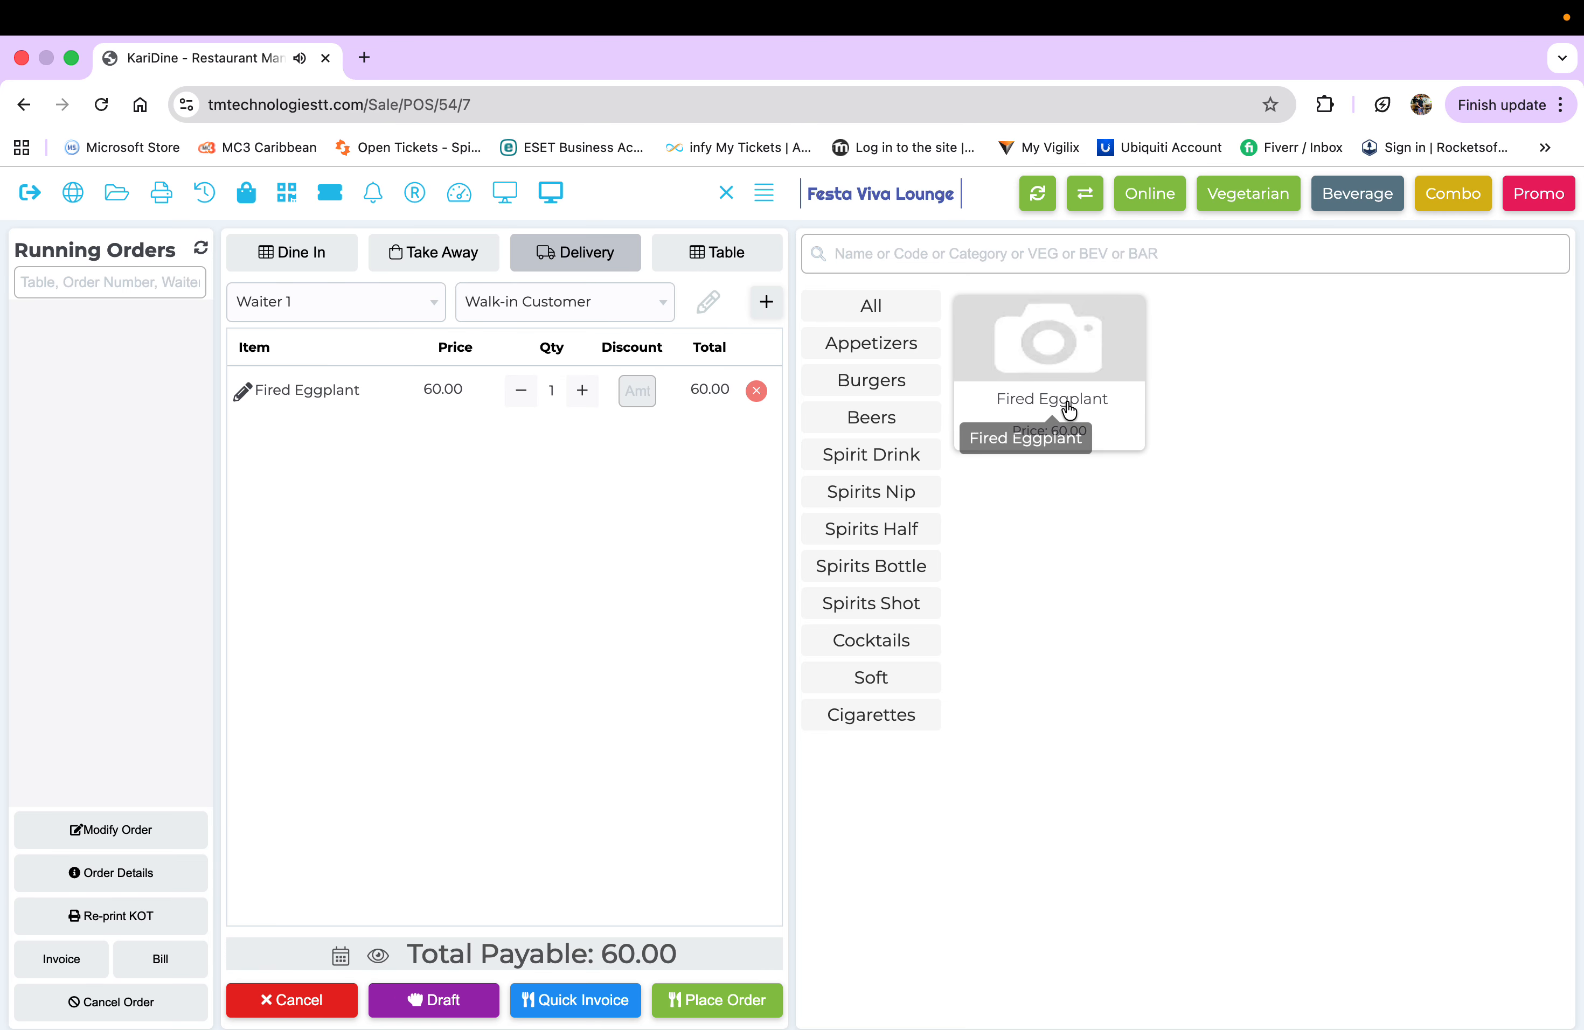
pyautogui.click(504, 194)
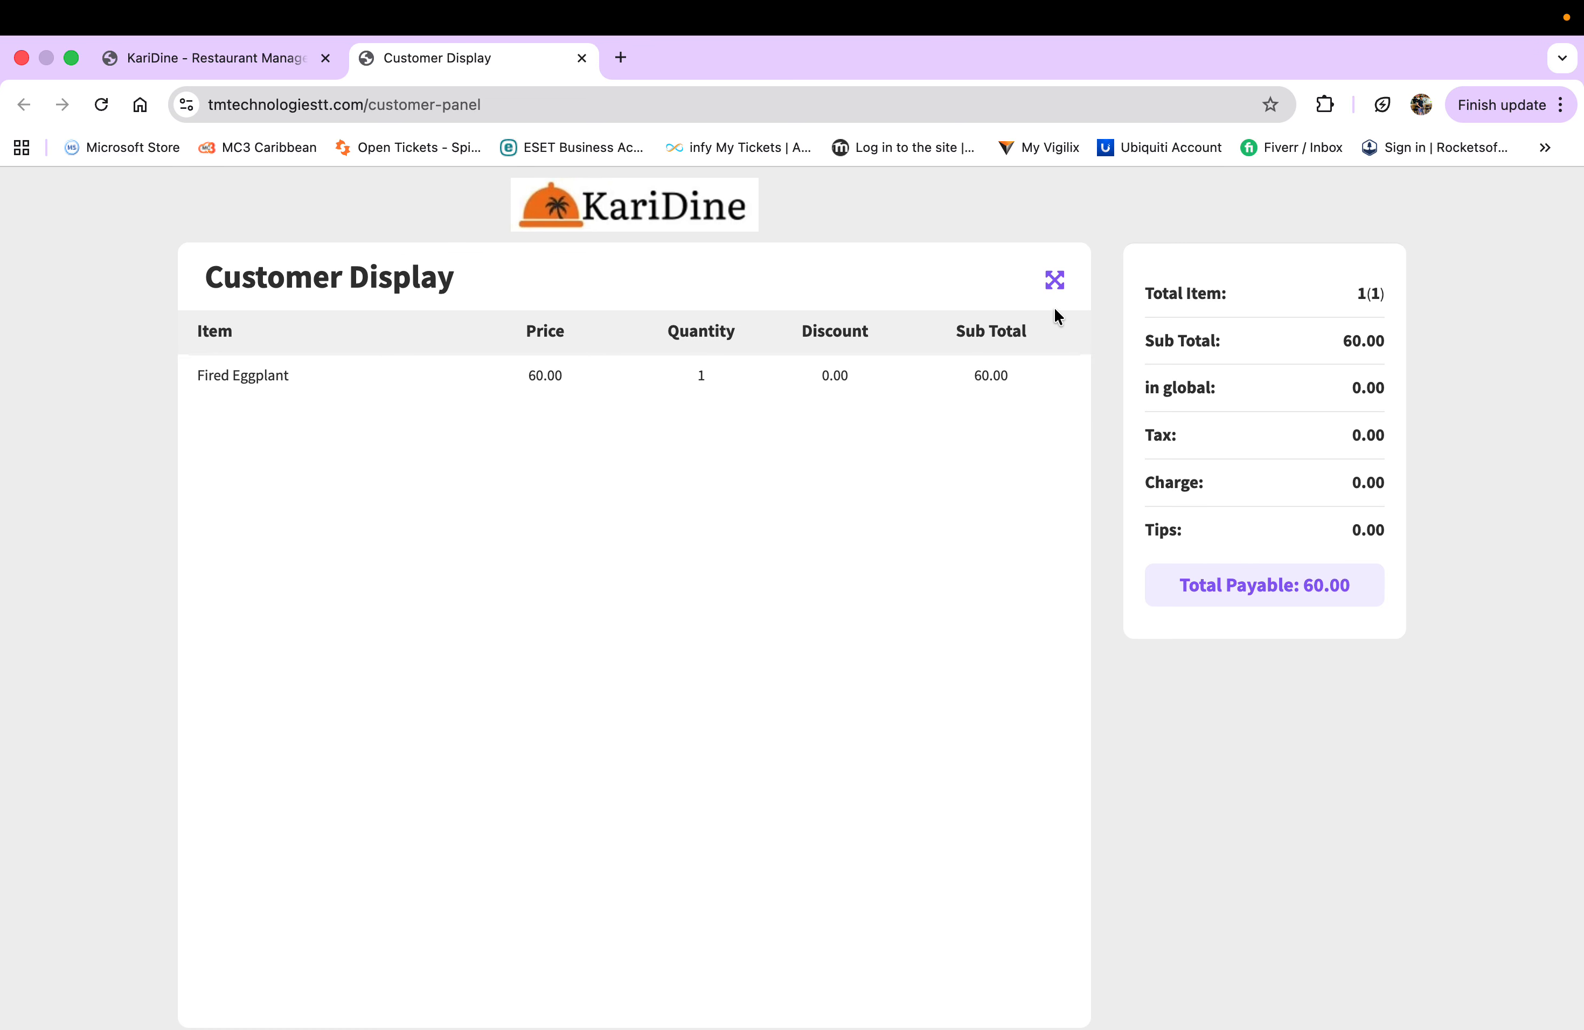
pyautogui.click(1055, 281)
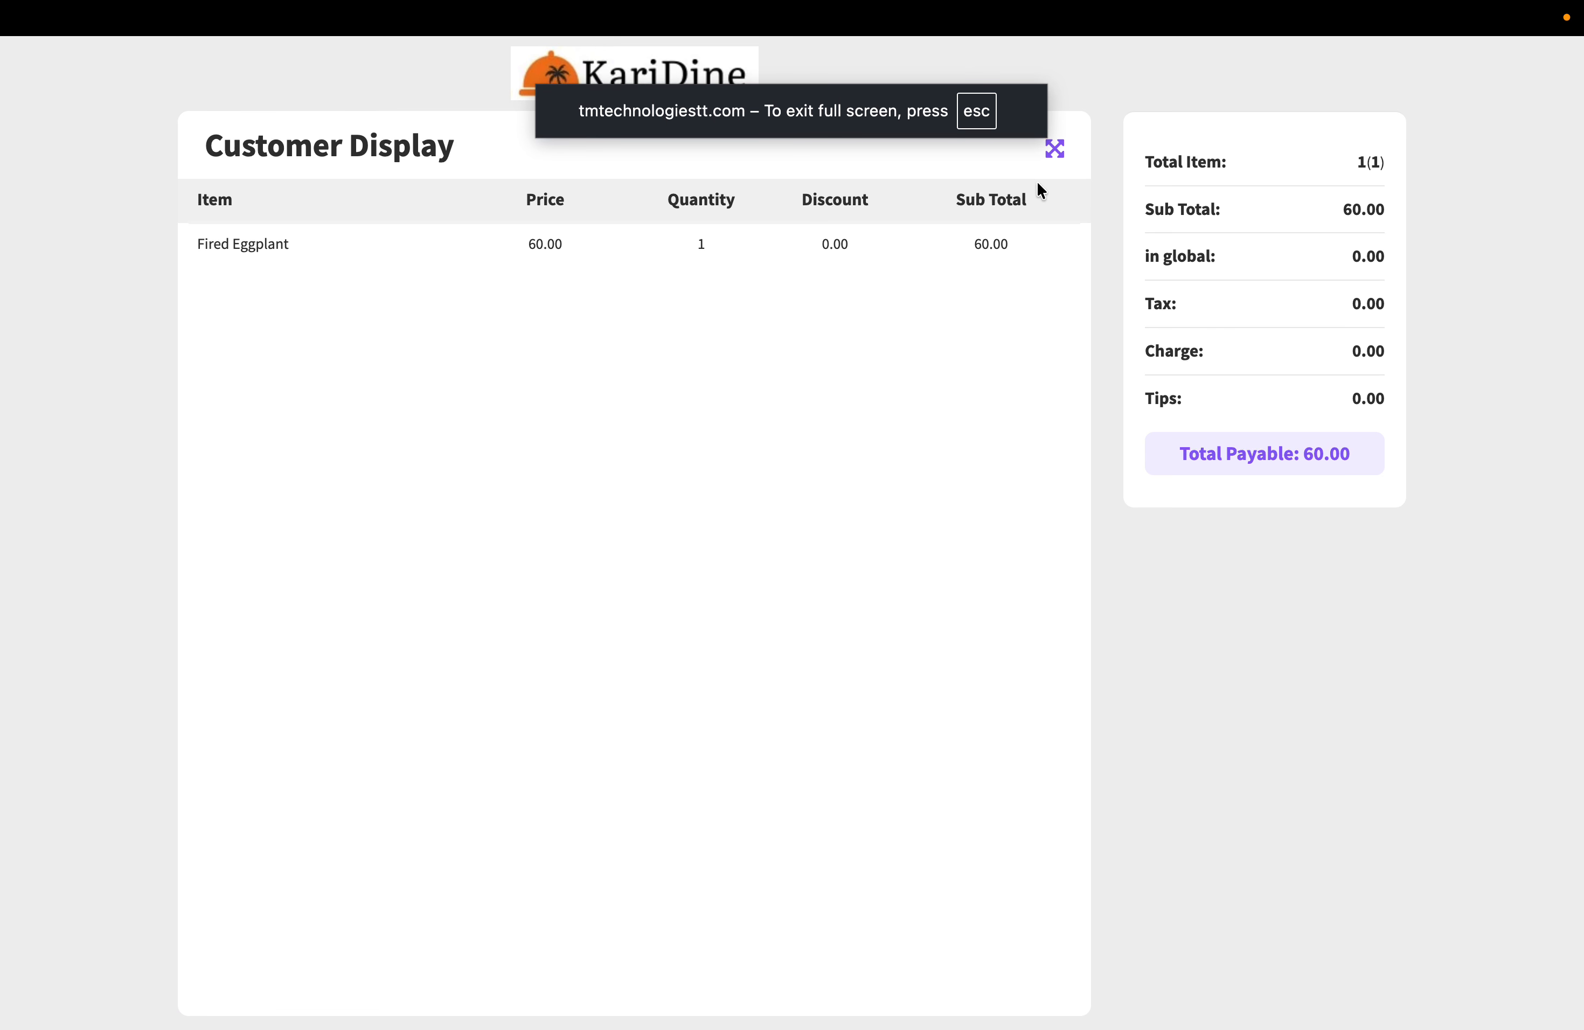
pyautogui.click(1055, 161)
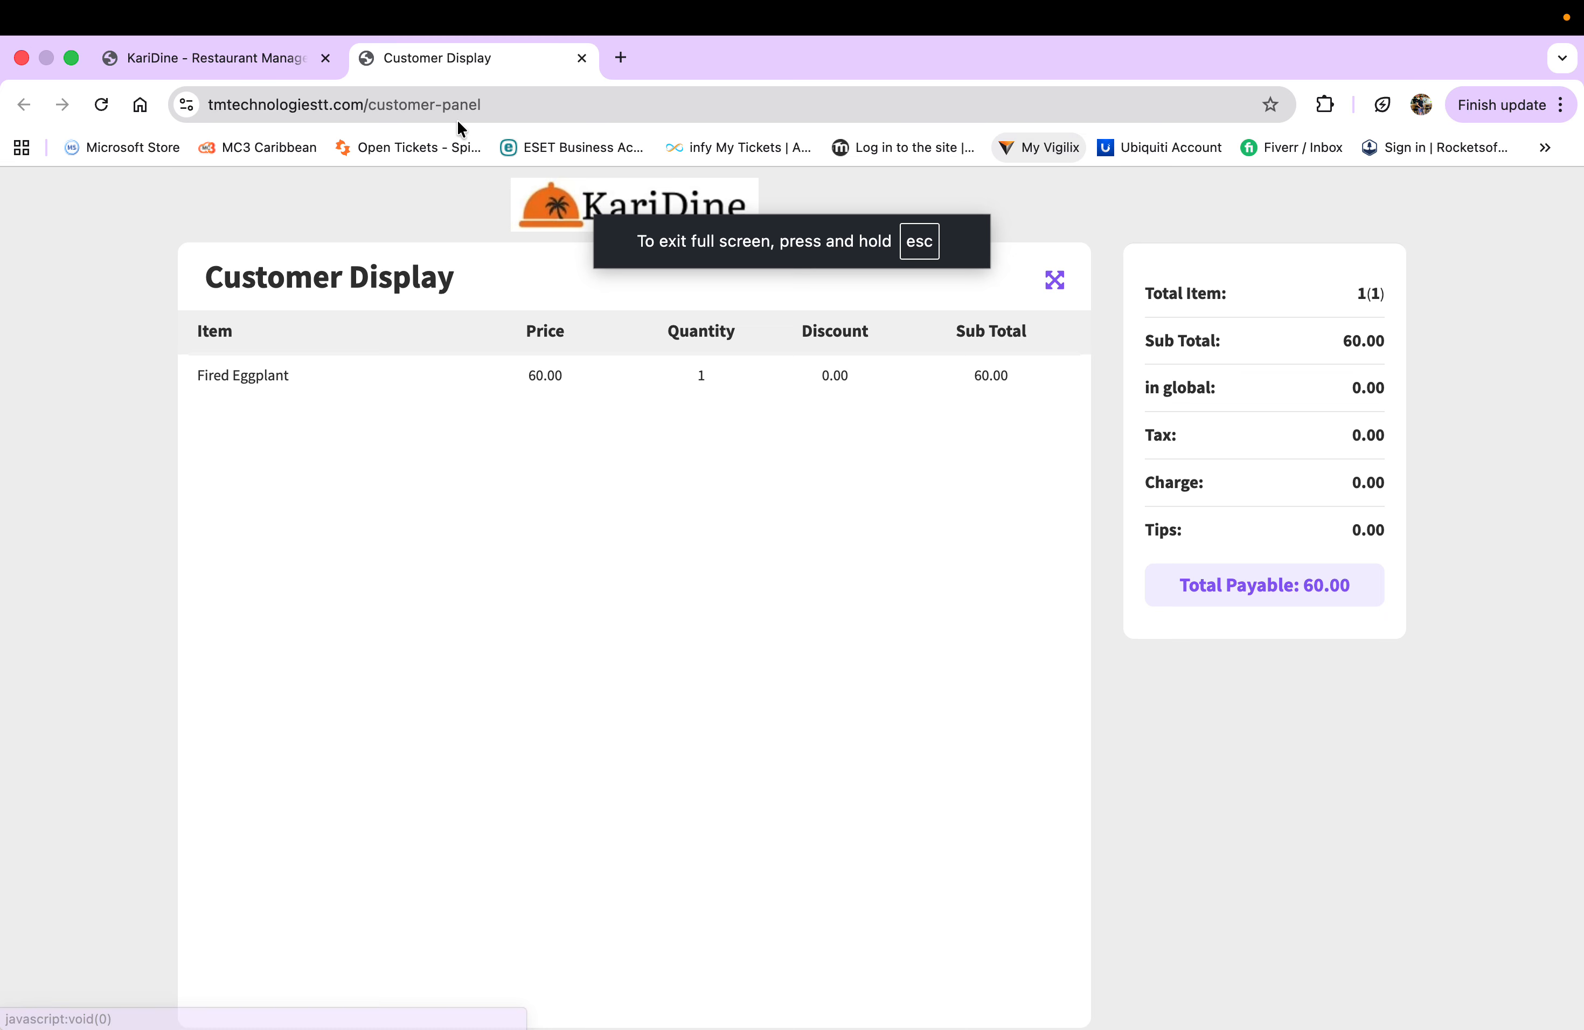
pyautogui.click(174, 58)
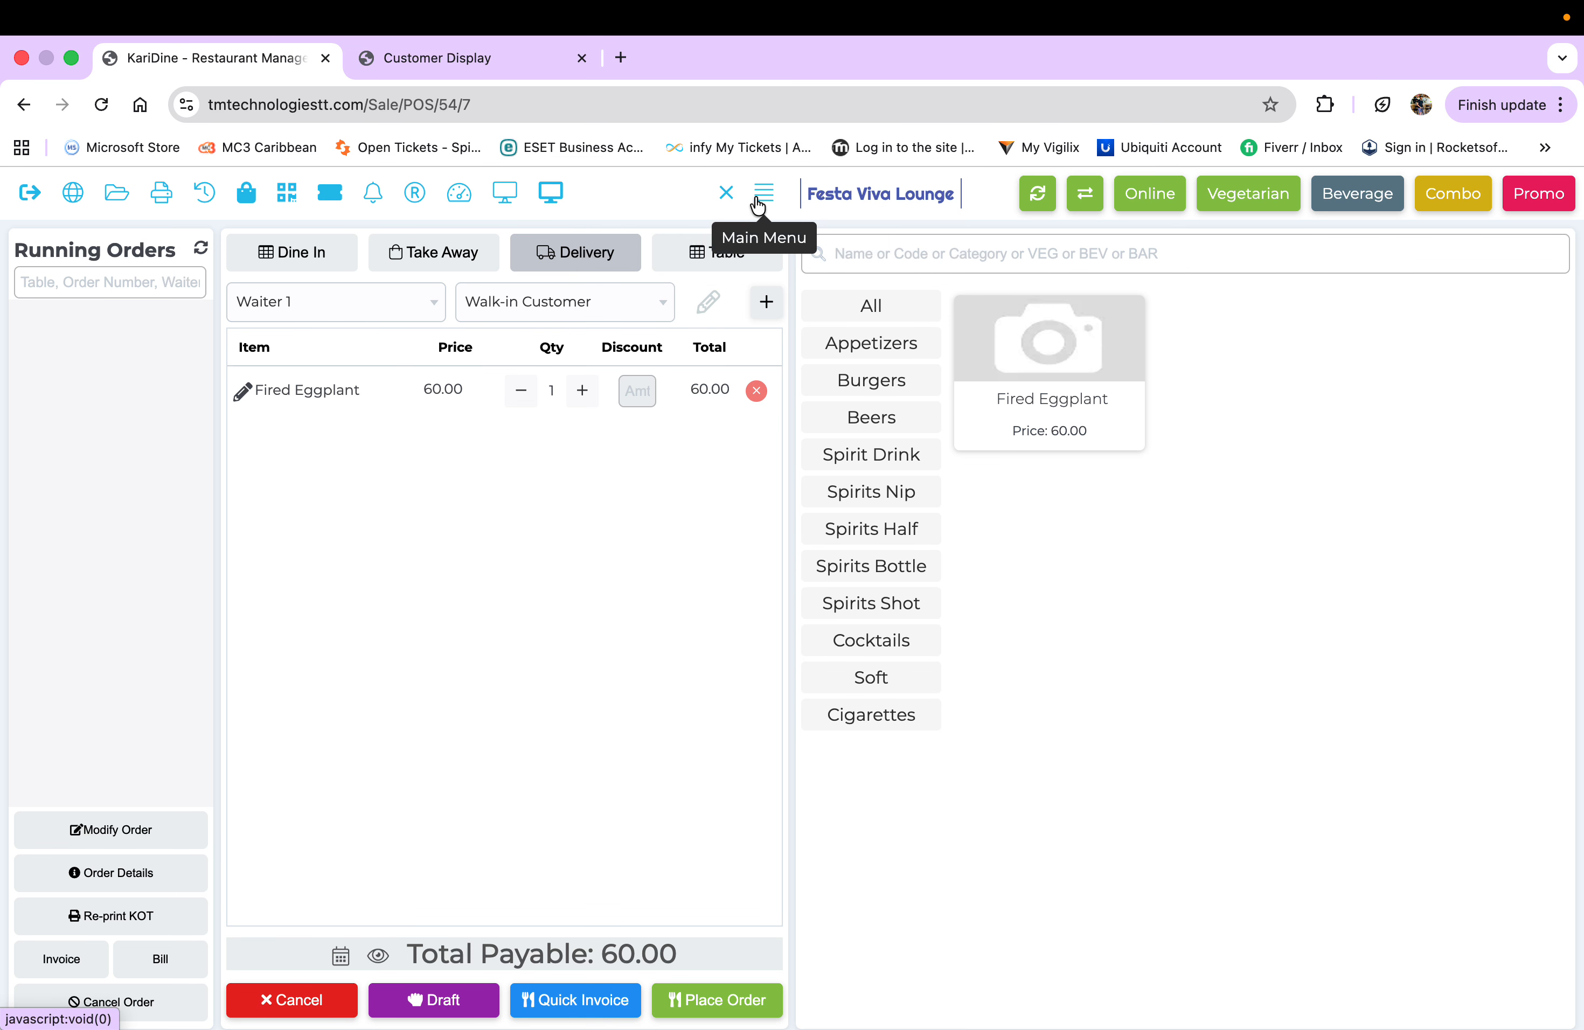
pyautogui.click(726, 193)
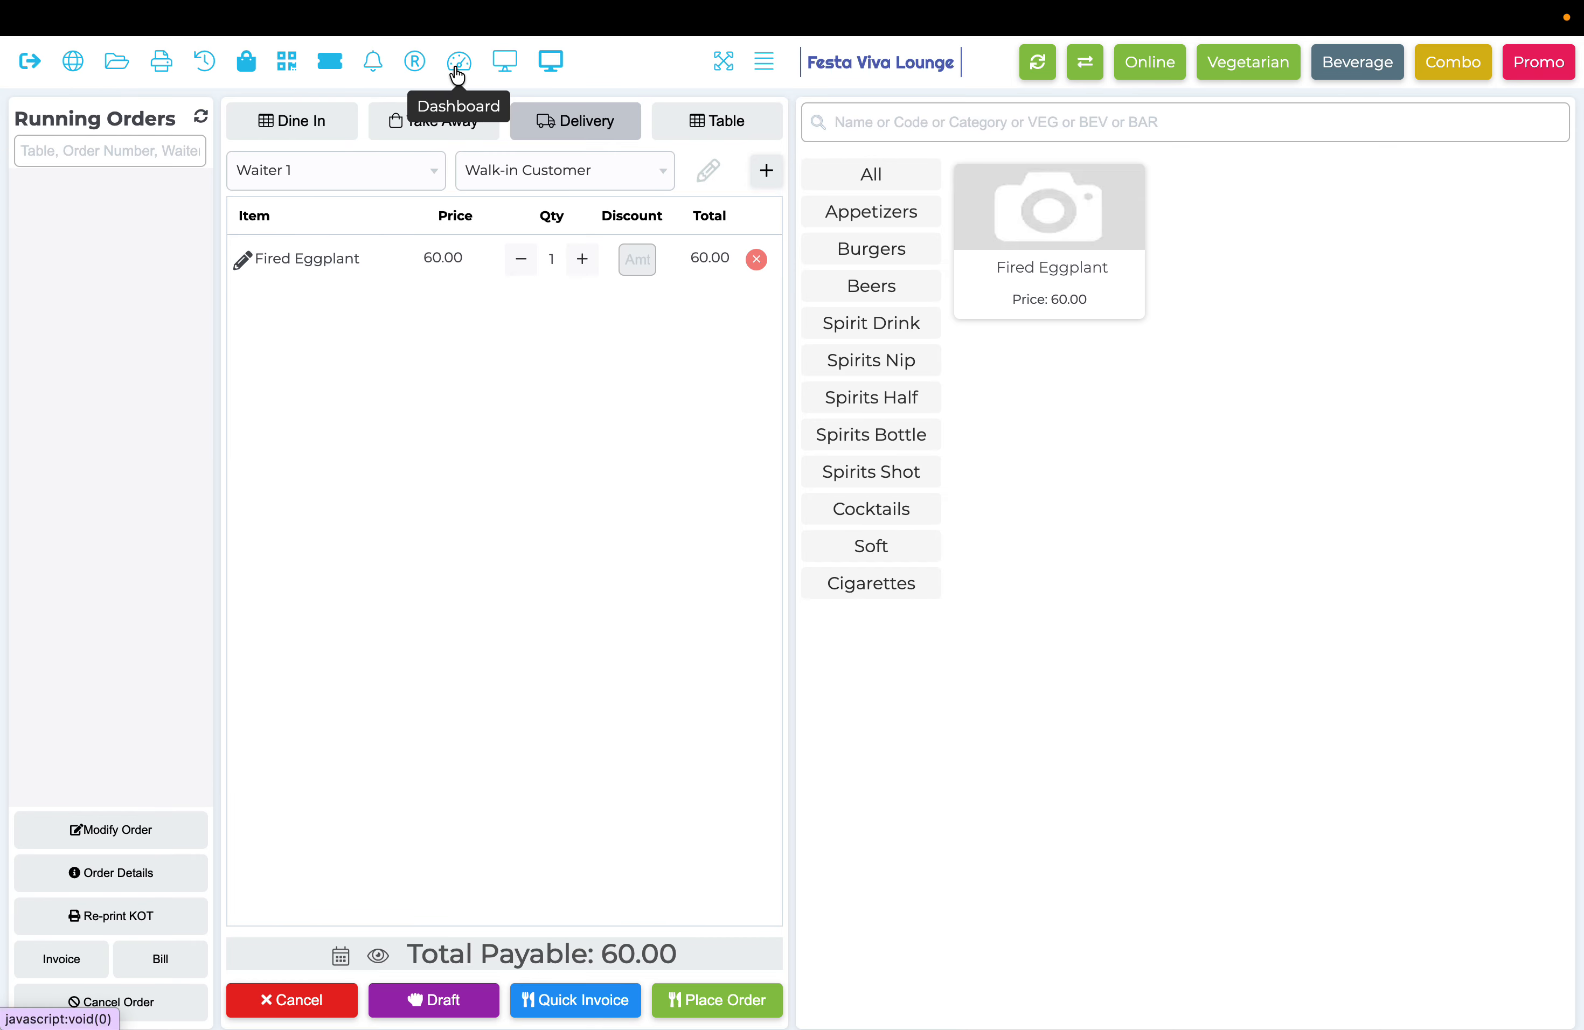
# Review the cashier's register details for card and cash transactions, balances and summary, and close them without closing the register.
pyautogui.click(416, 63)
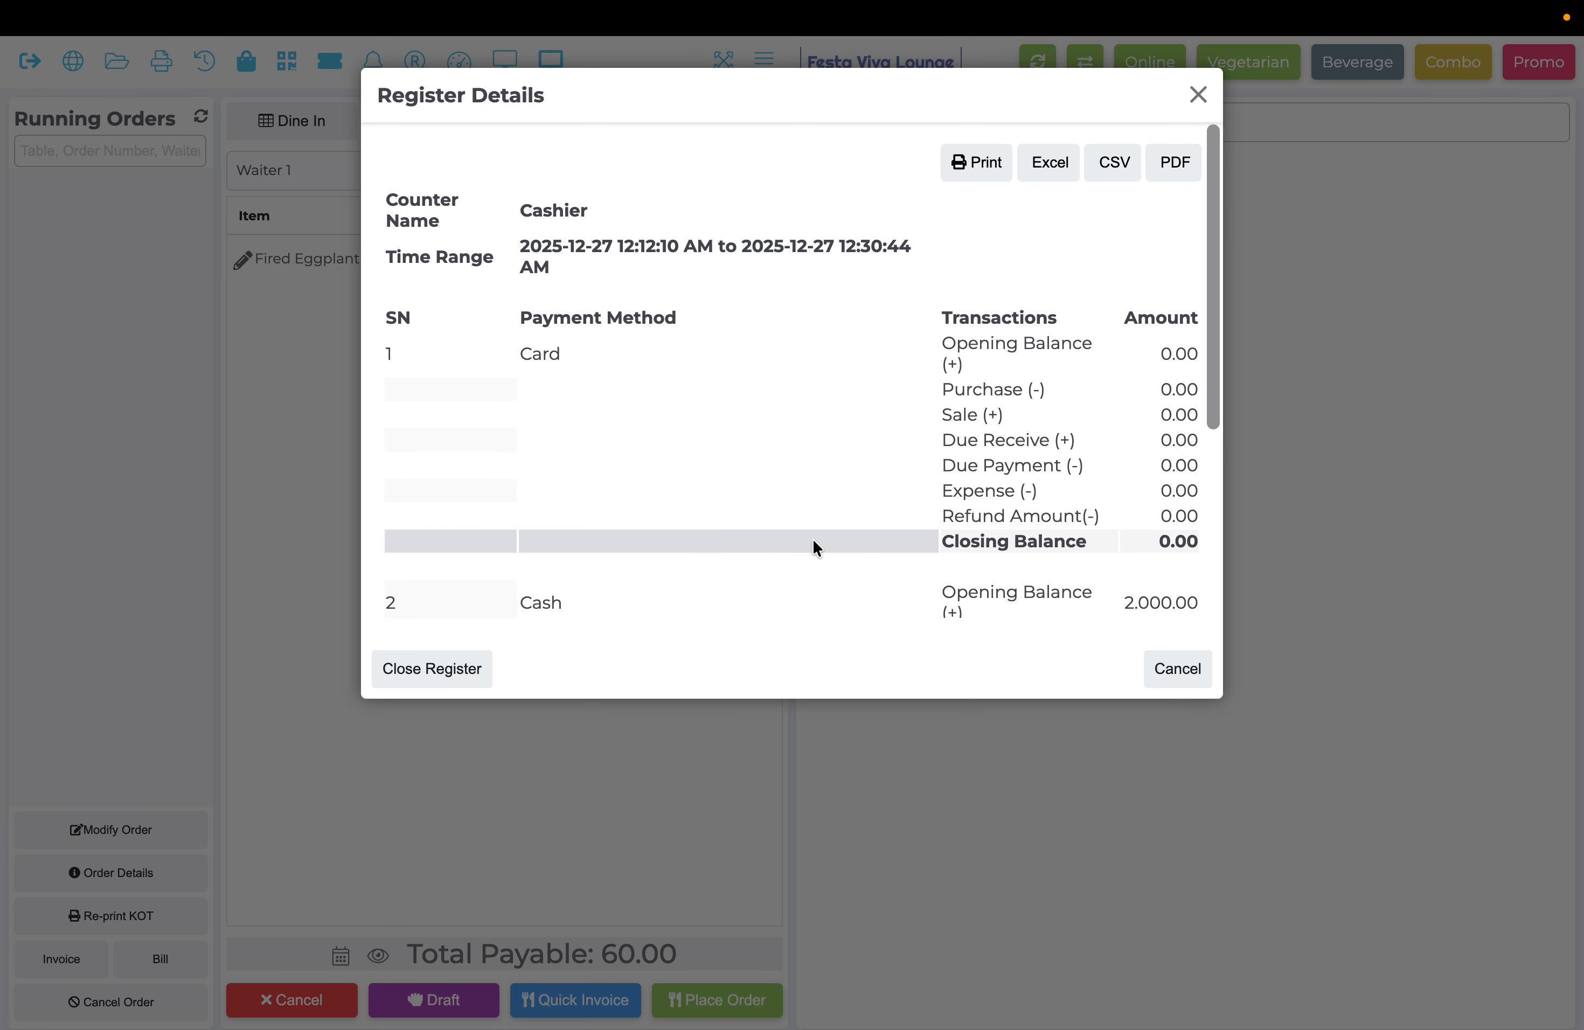
pyautogui.scroll(-1, 790, 465)
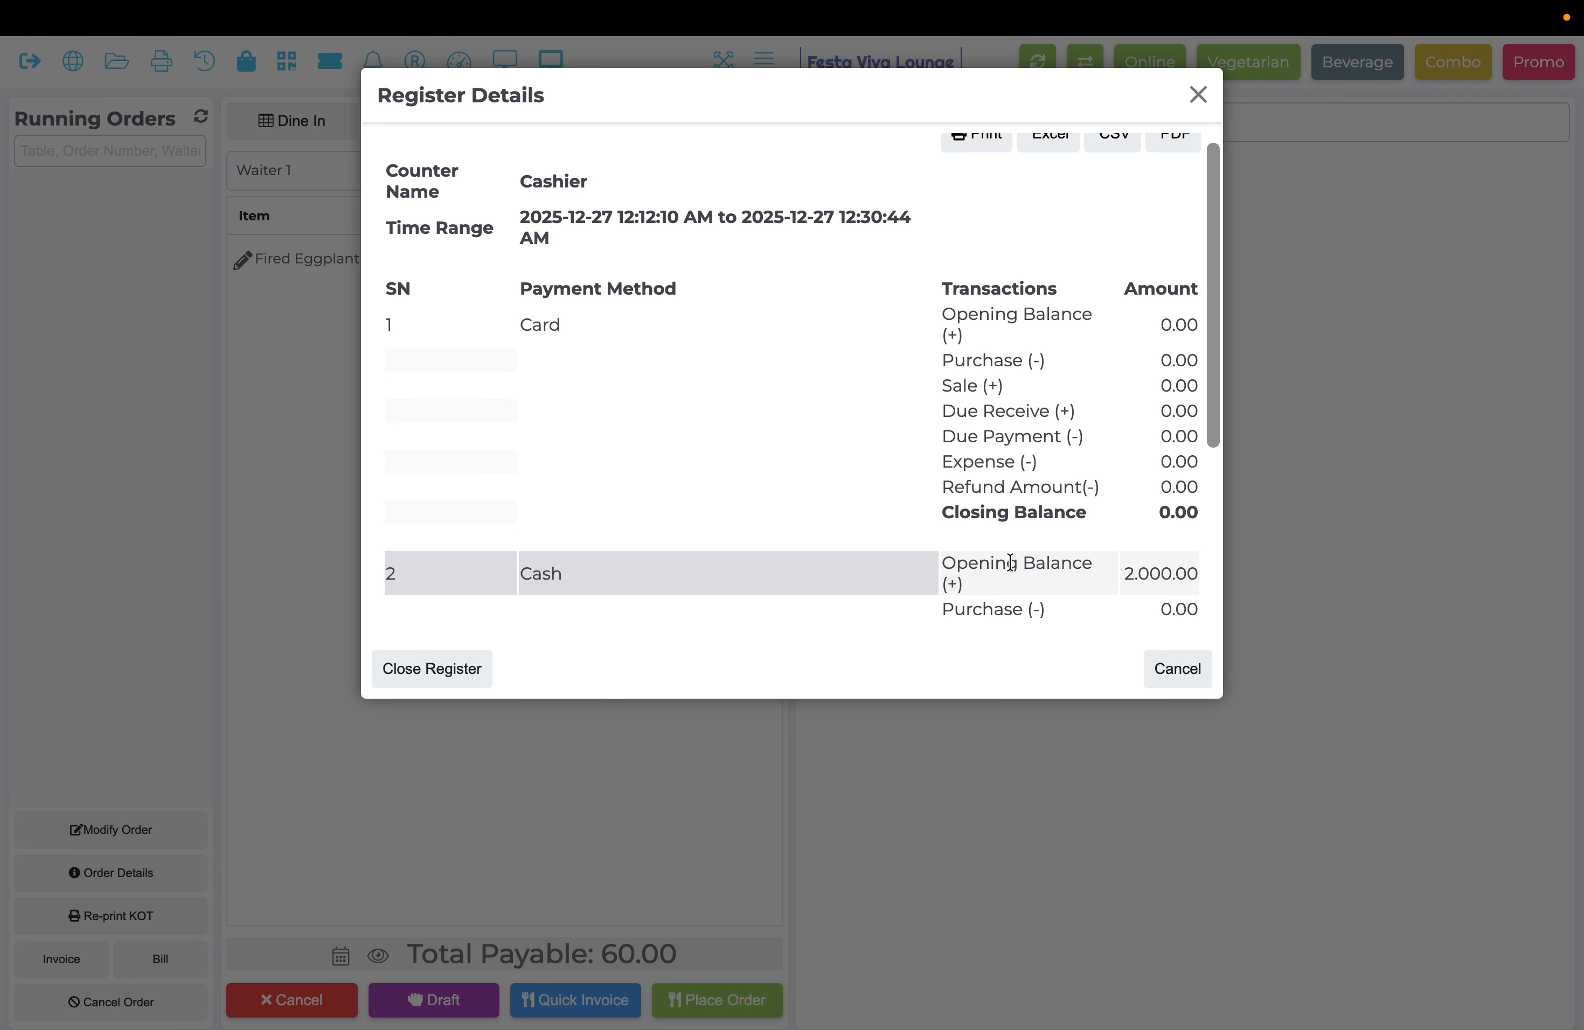
pyautogui.scroll(-8, 1011, 568)
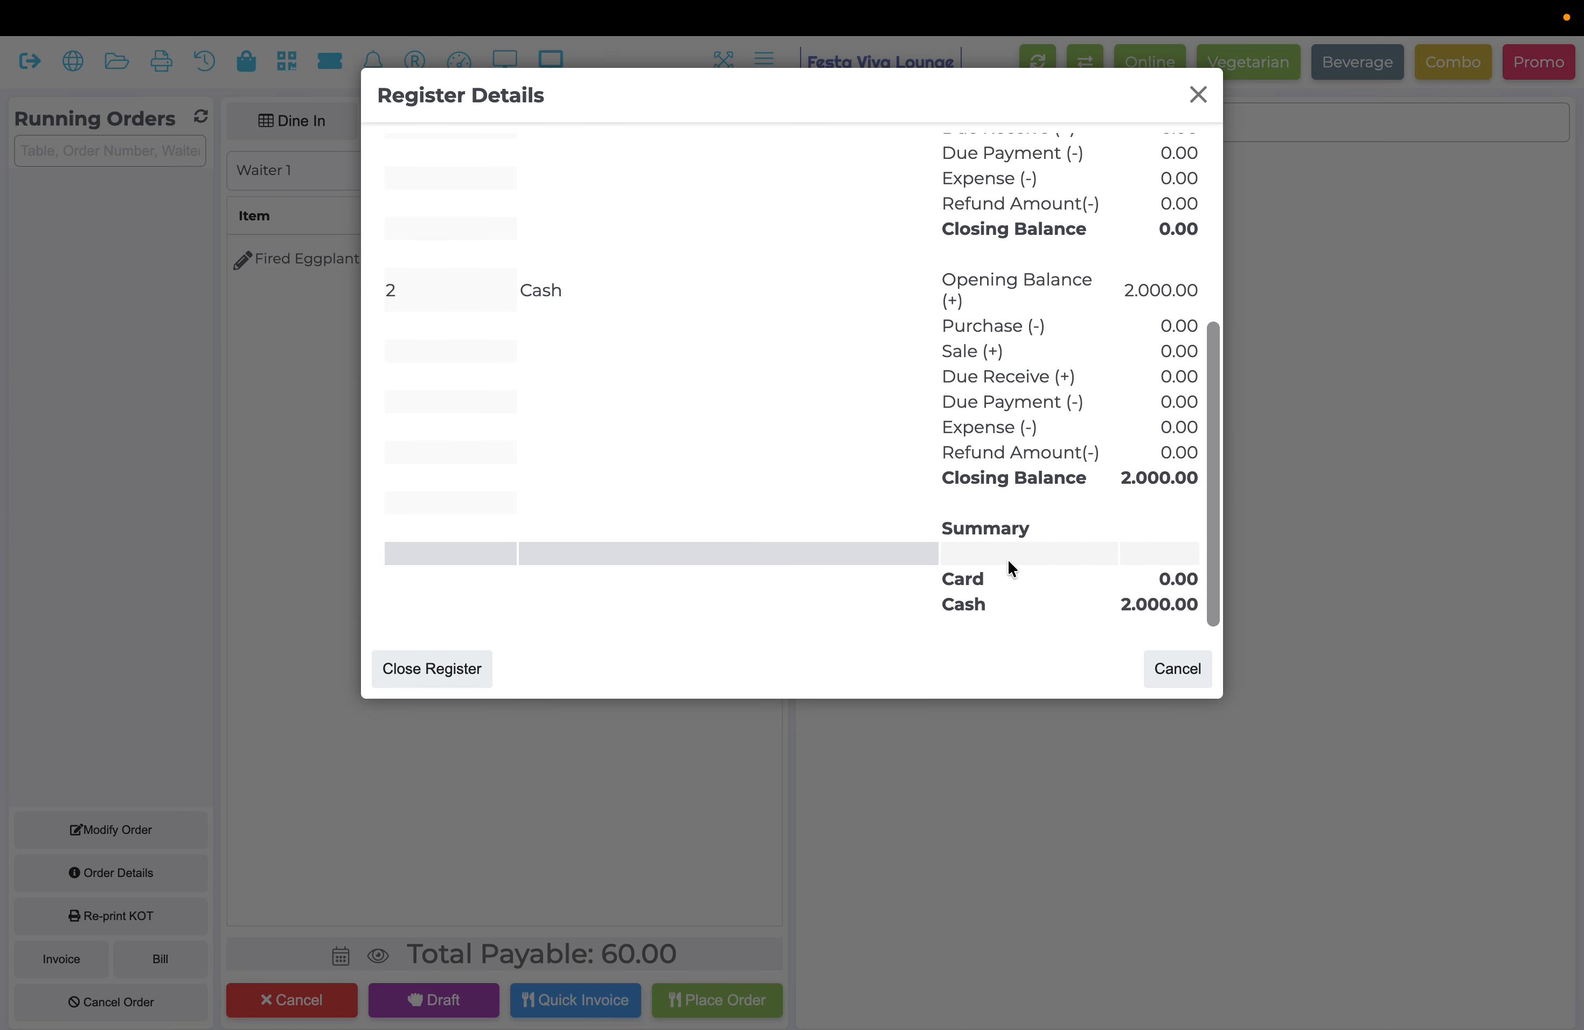
pyautogui.scroll(9, 941, 415)
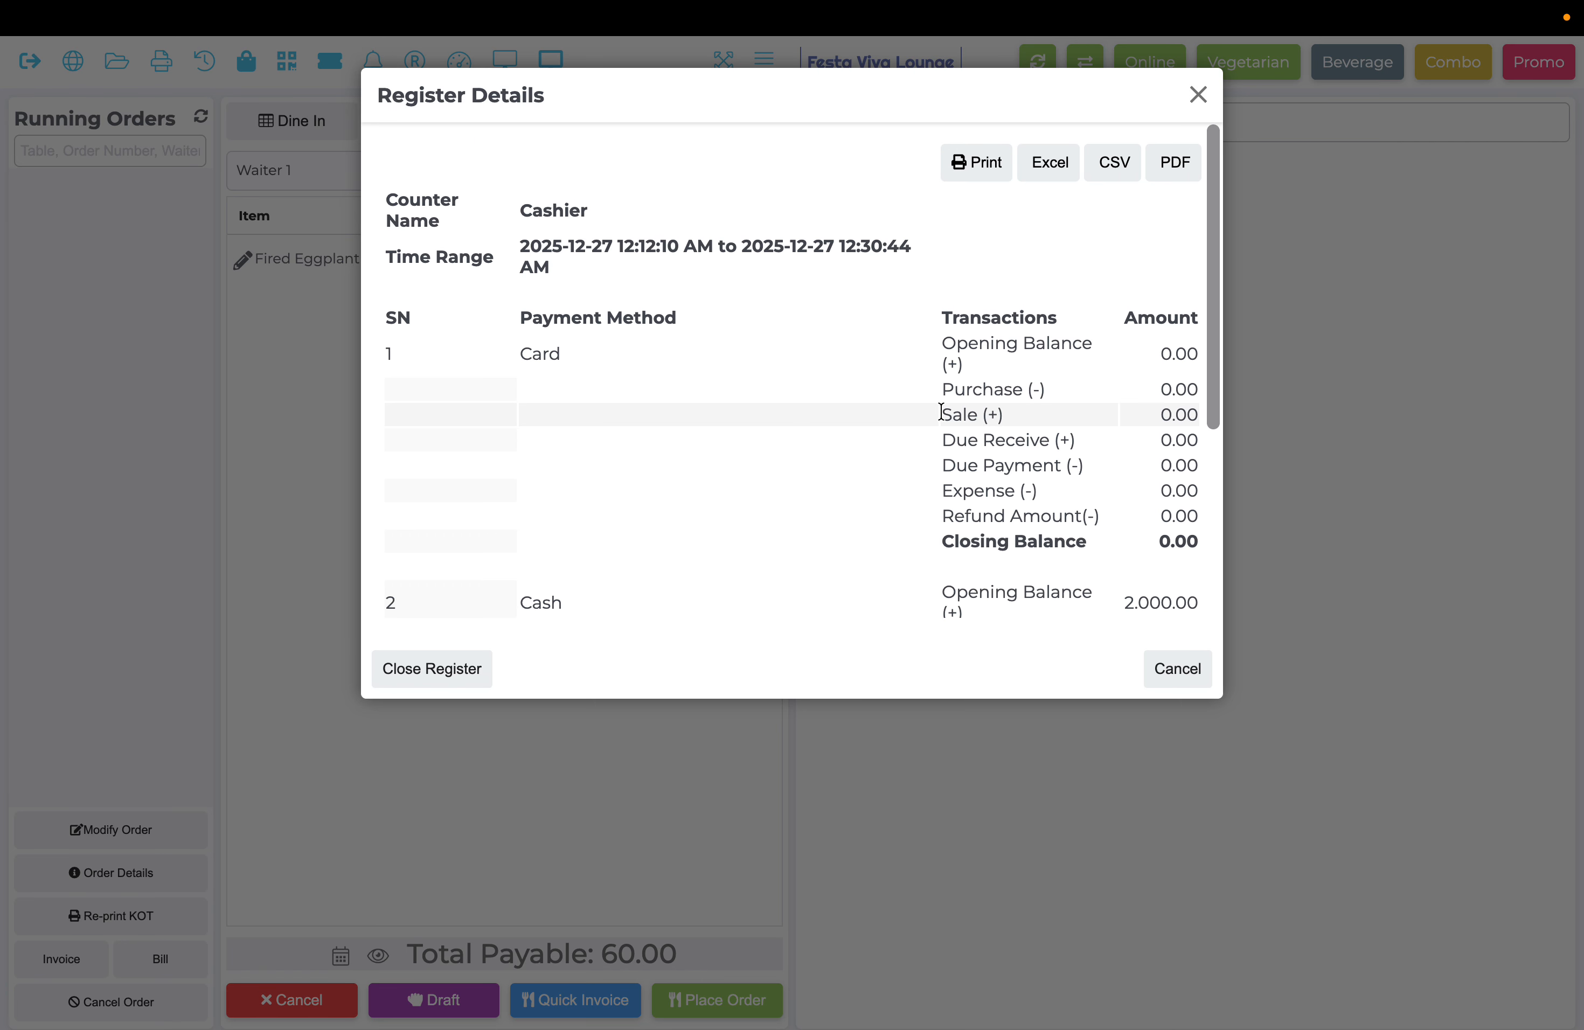
pyautogui.scroll(-9, 856, 431)
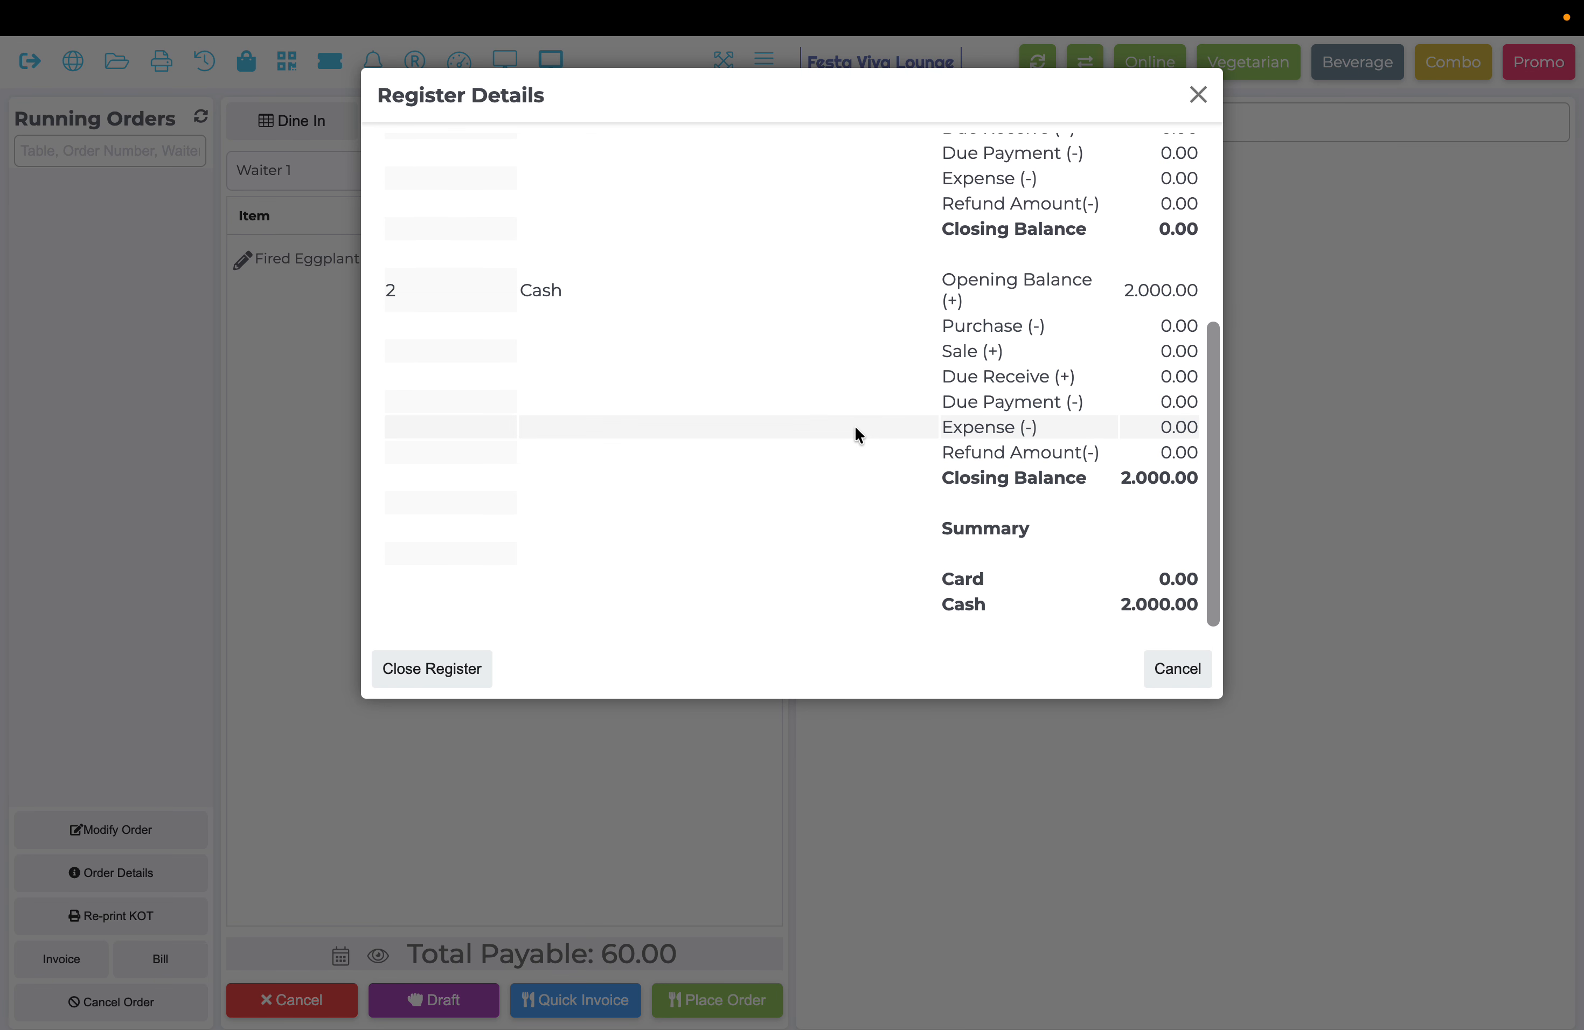
pyautogui.scroll(9, 856, 431)
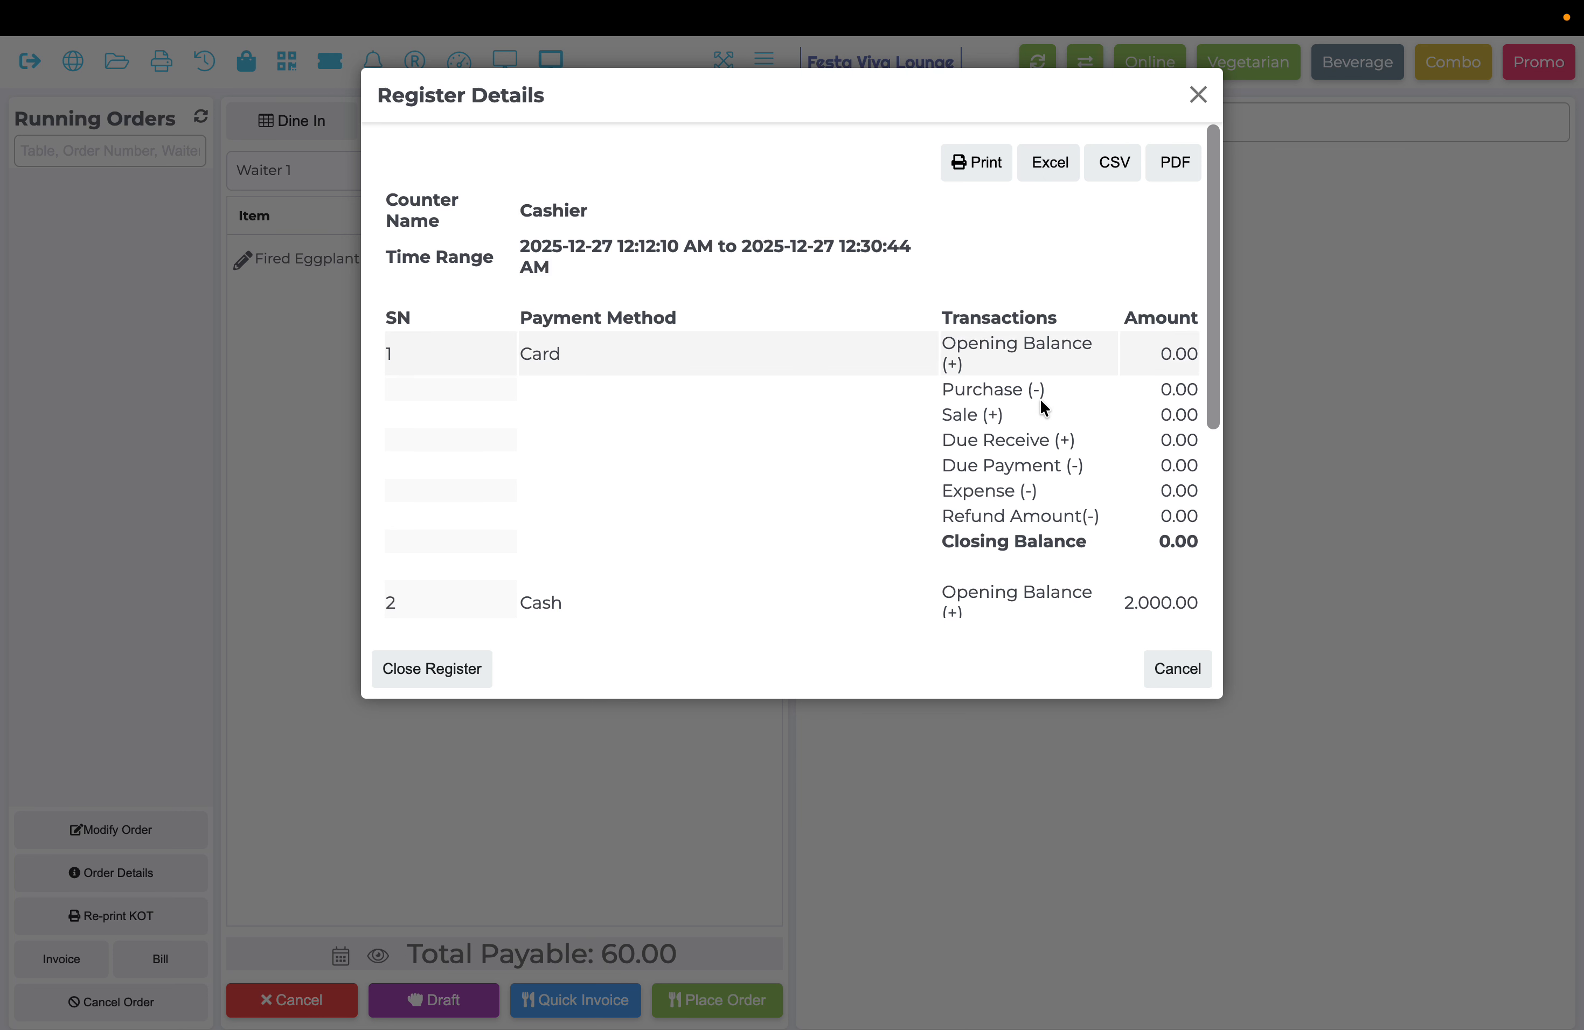
pyautogui.scroll(-5, 918, 382)
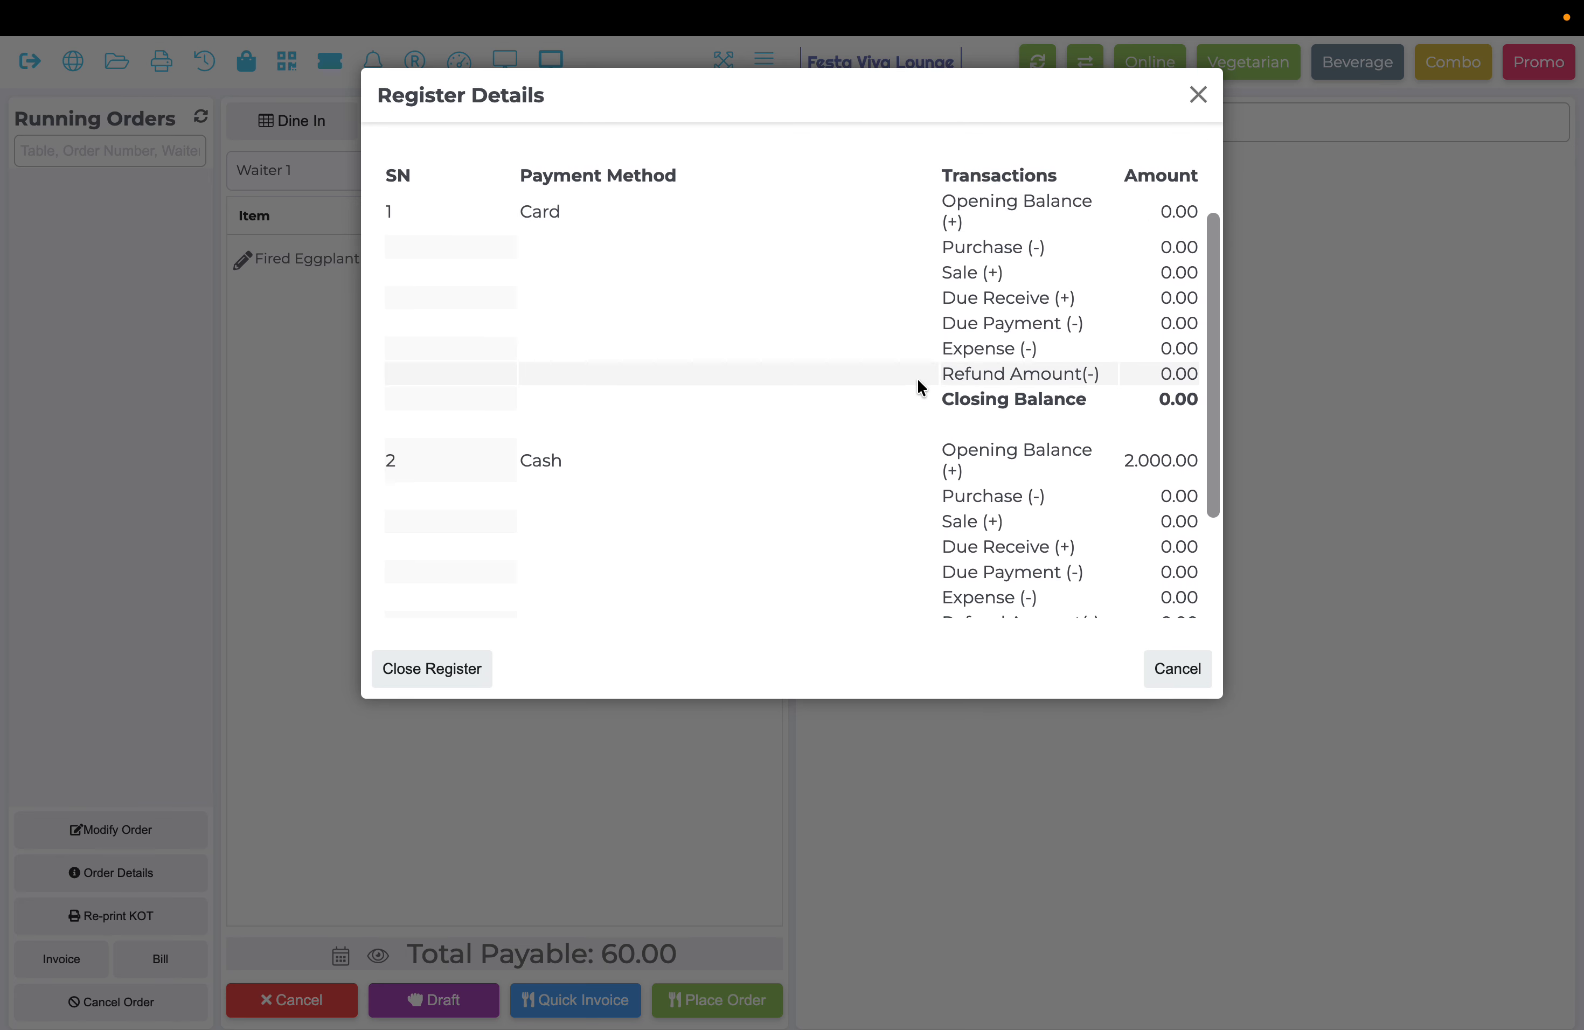
pyautogui.scroll(-2, 917, 377)
pyautogui.scroll(7, 917, 378)
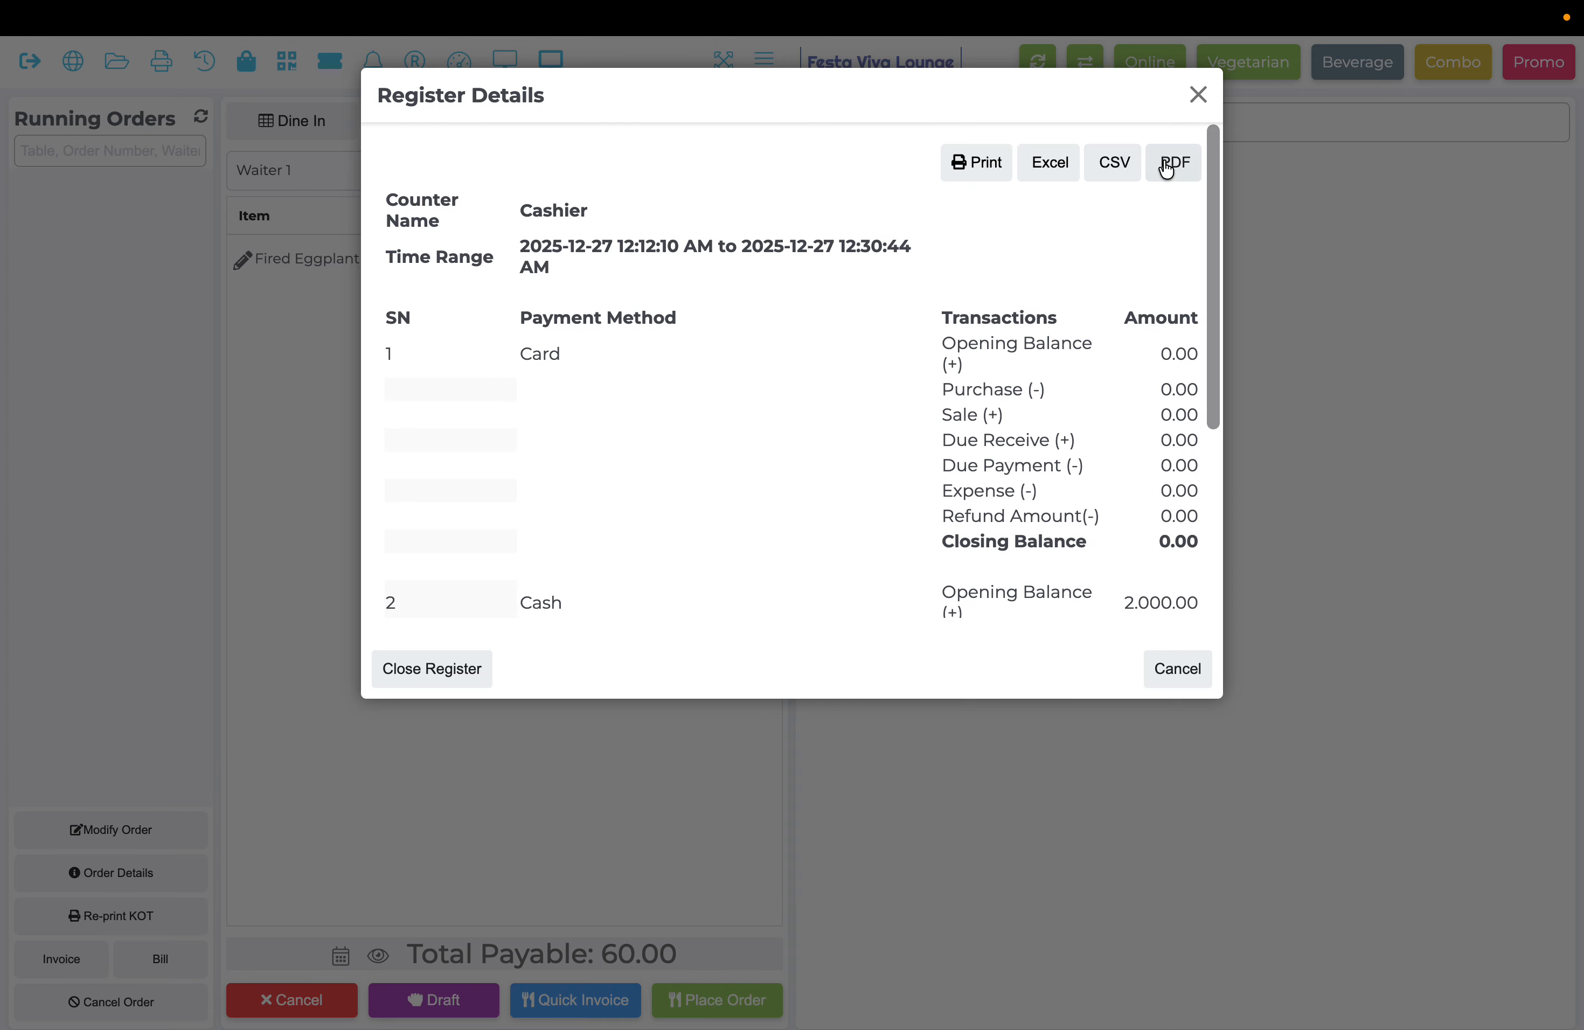
pyautogui.click(1169, 689)
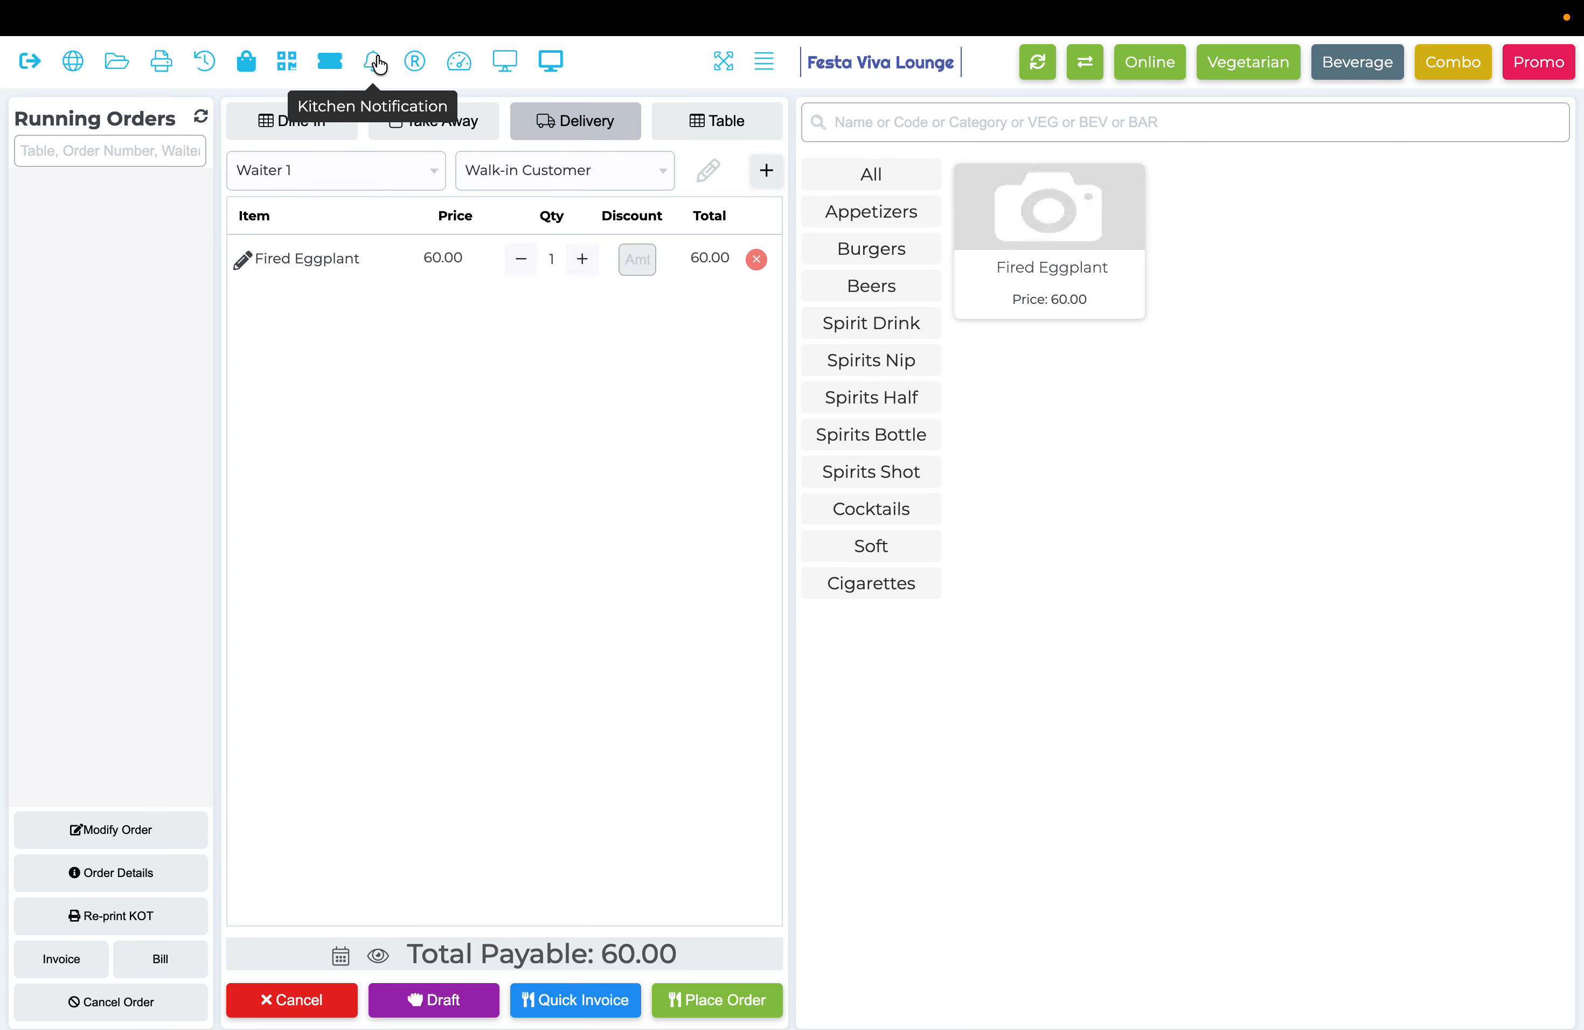
# Check the kitchen notification list and the reservation list, closing each one.
pyautogui.click(377, 63)
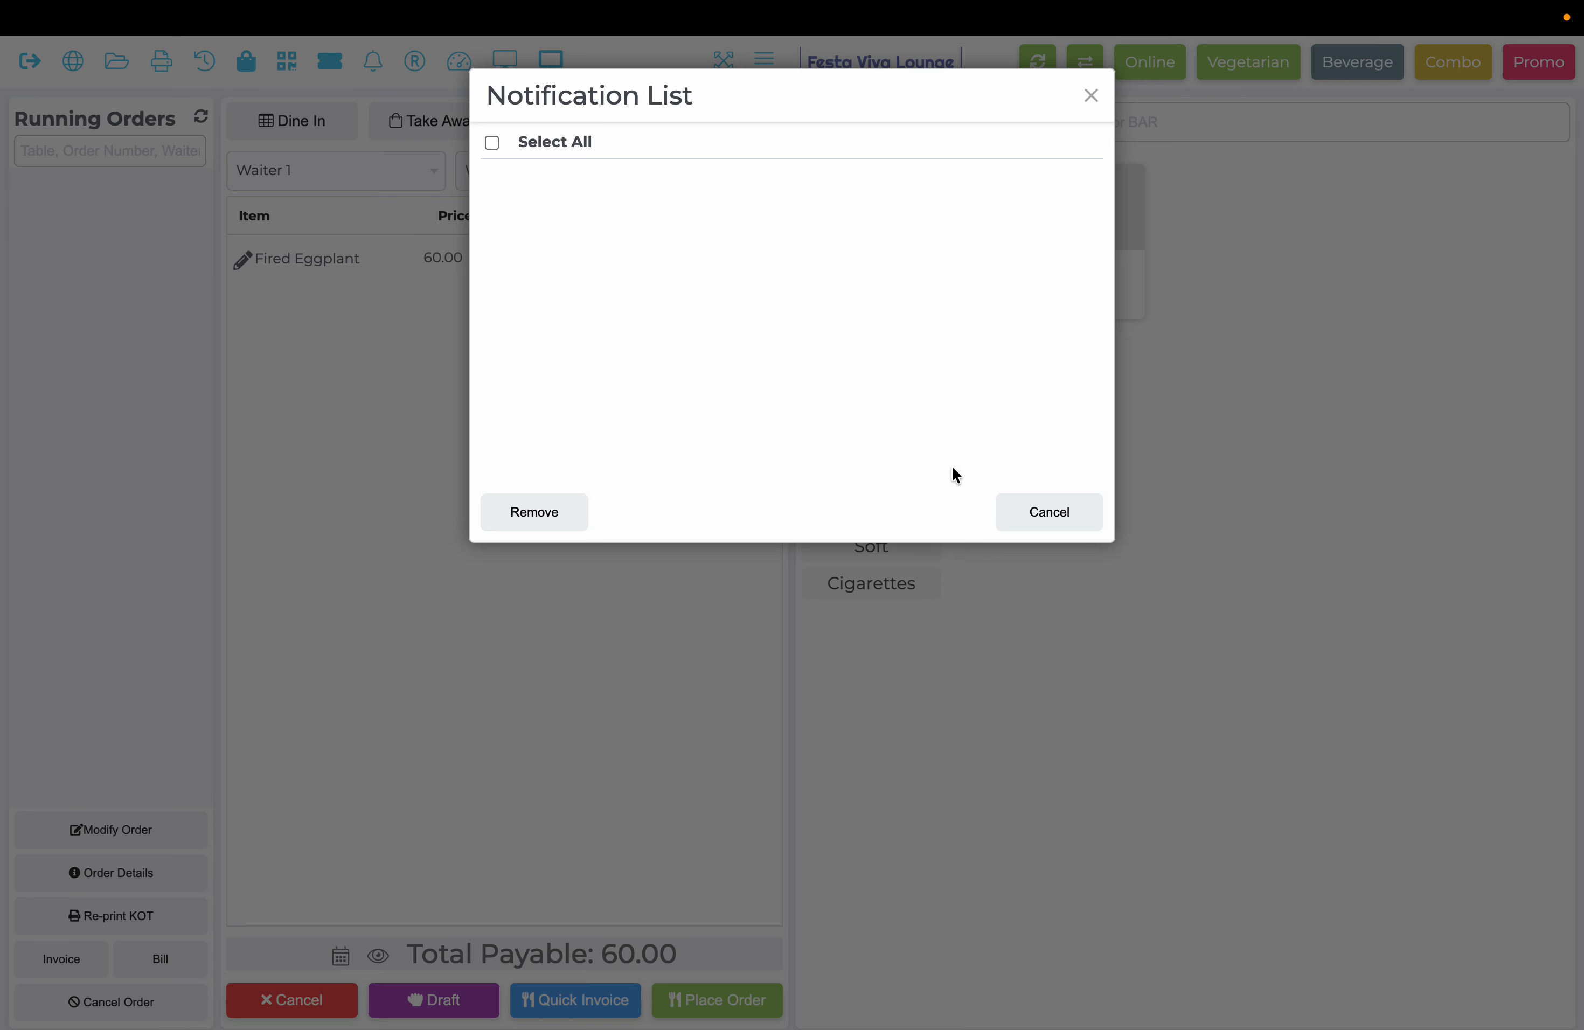
pyautogui.click(1049, 512)
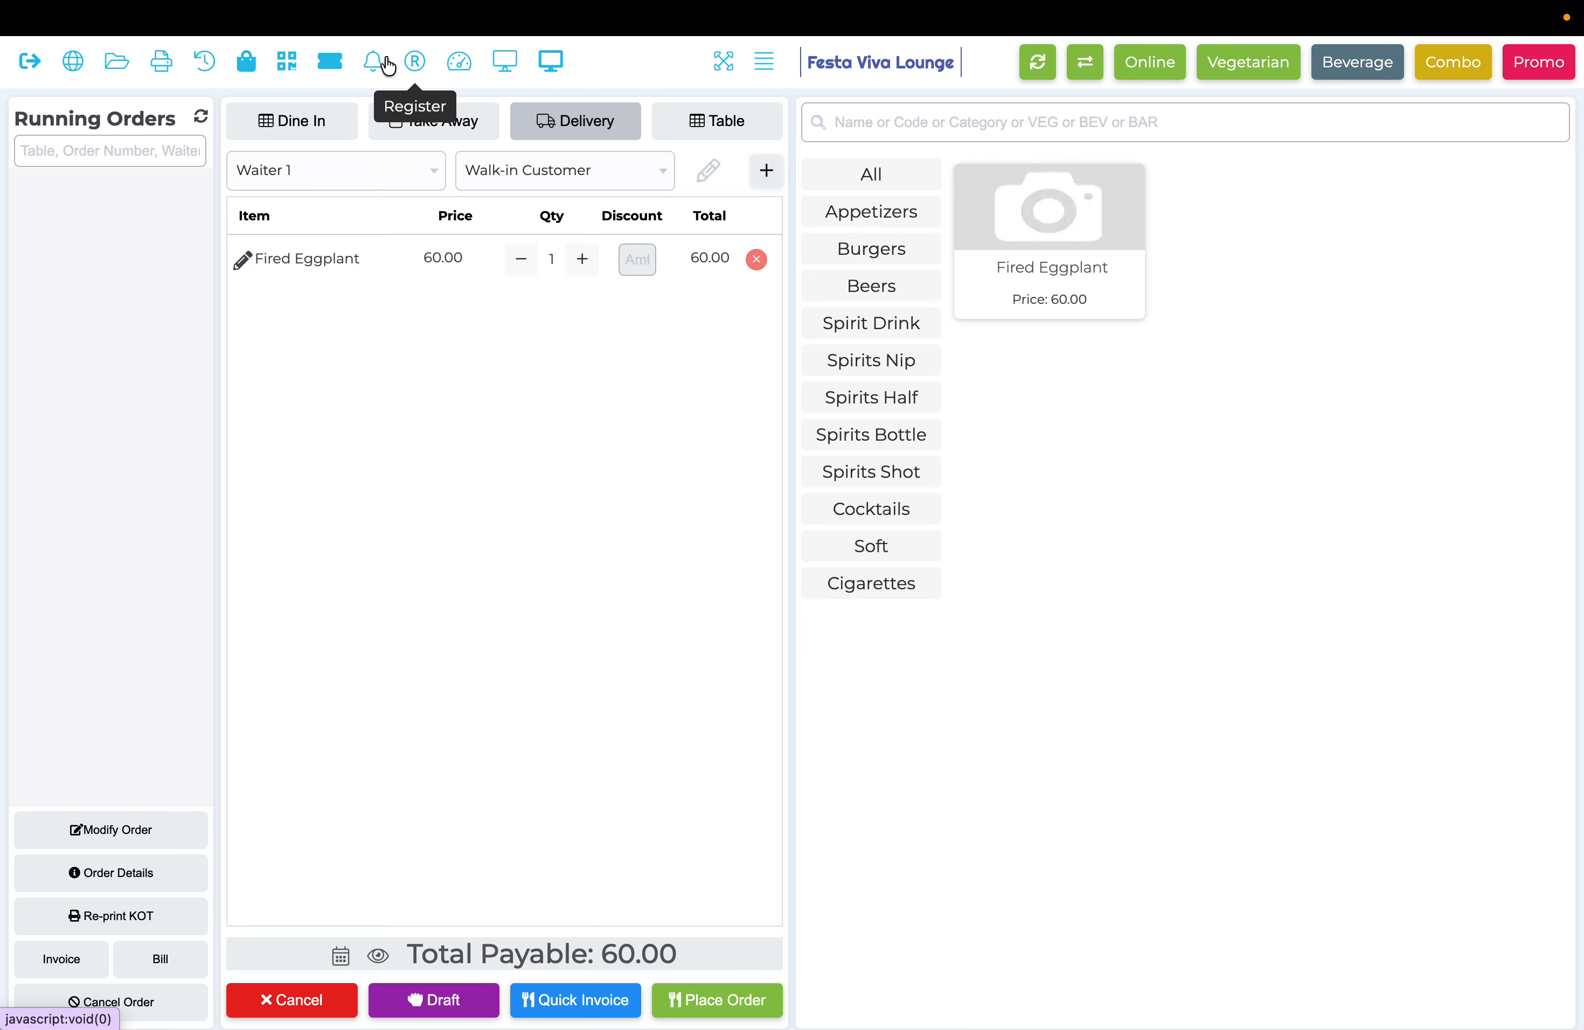
pyautogui.click(327, 67)
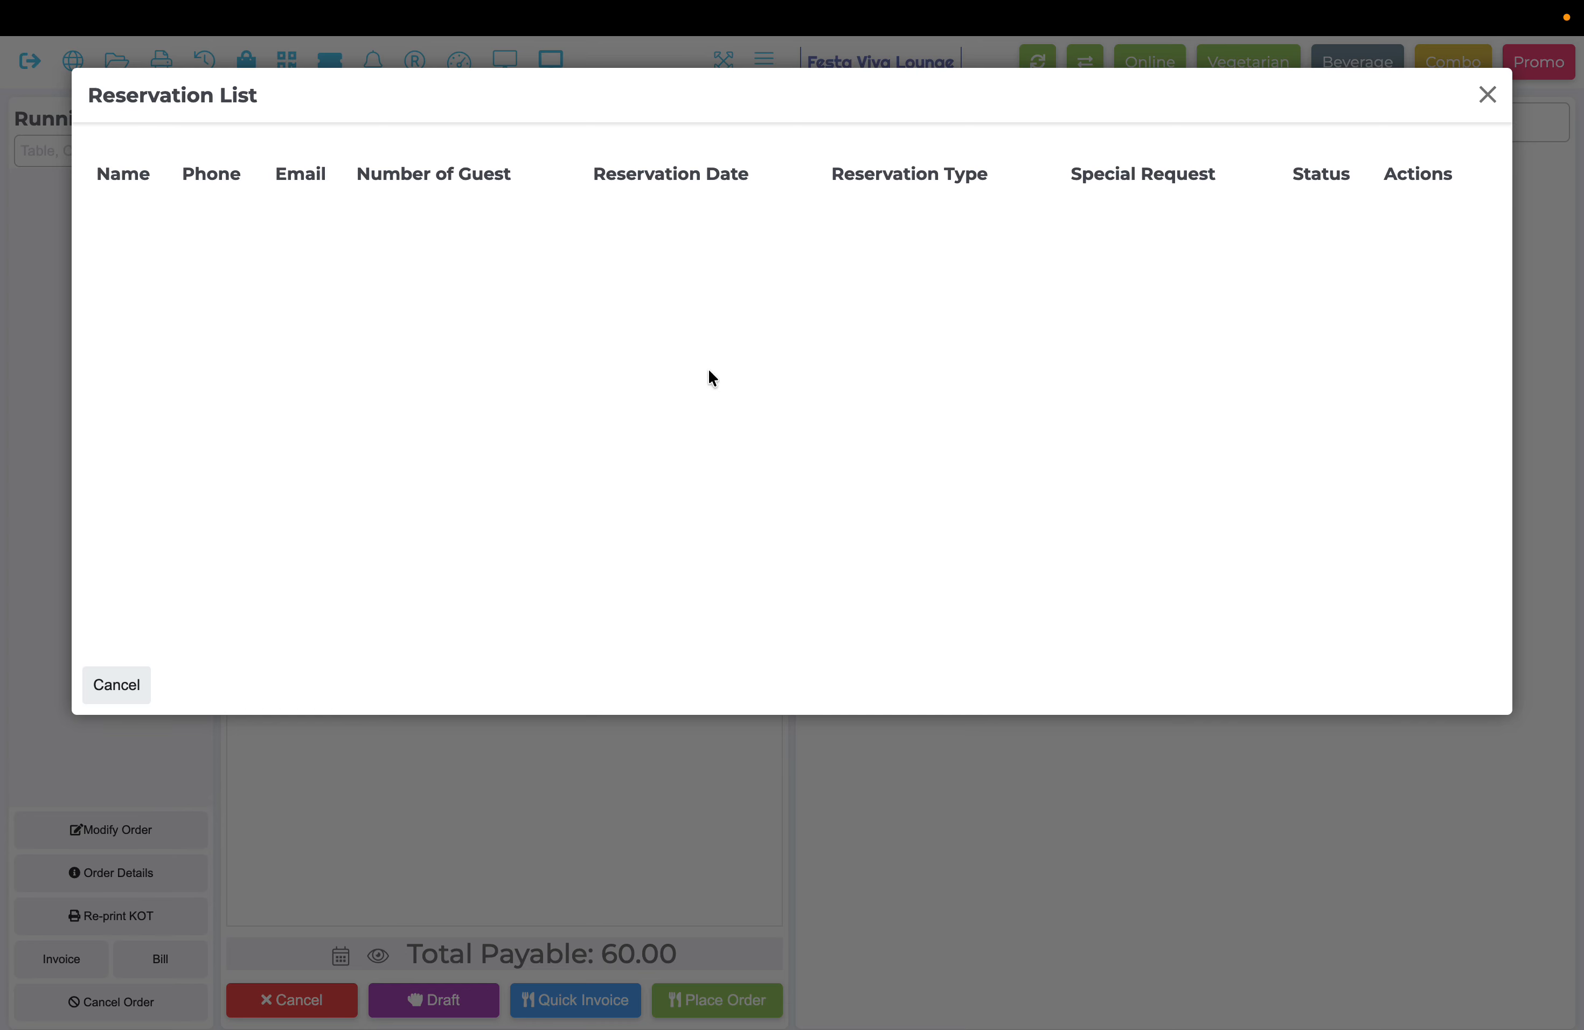
pyautogui.click(117, 684)
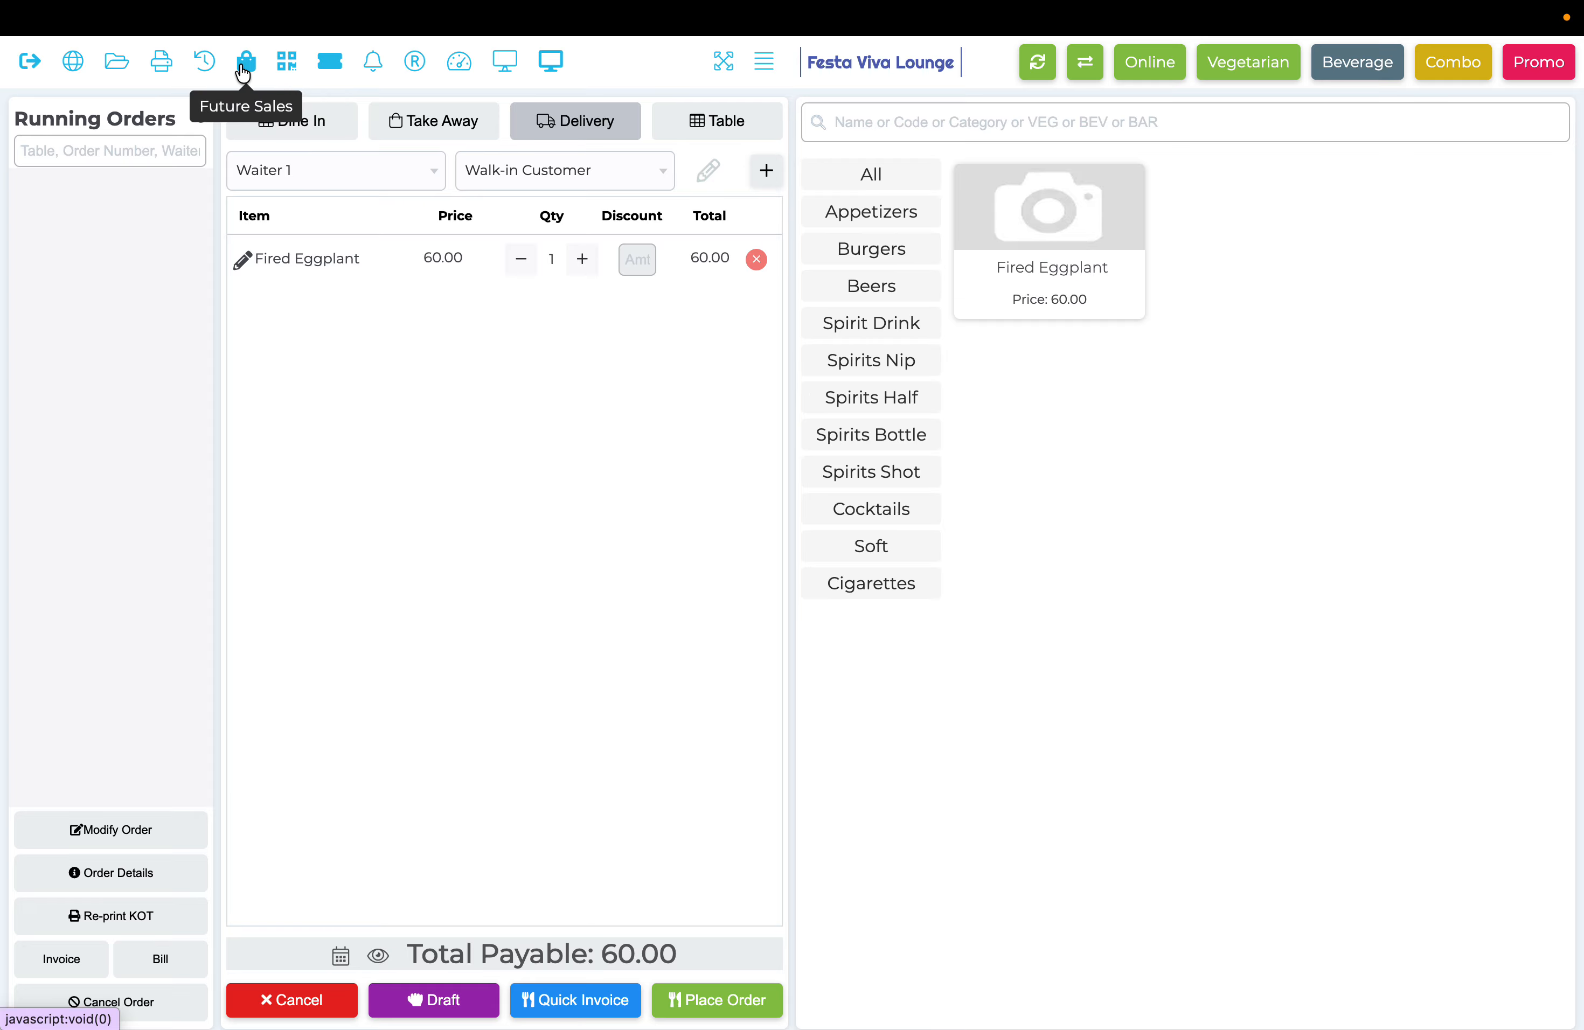
# Set the order's future sale date to 28 December 2025, and change it to 31 December 2025.
pyautogui.click(340, 956)
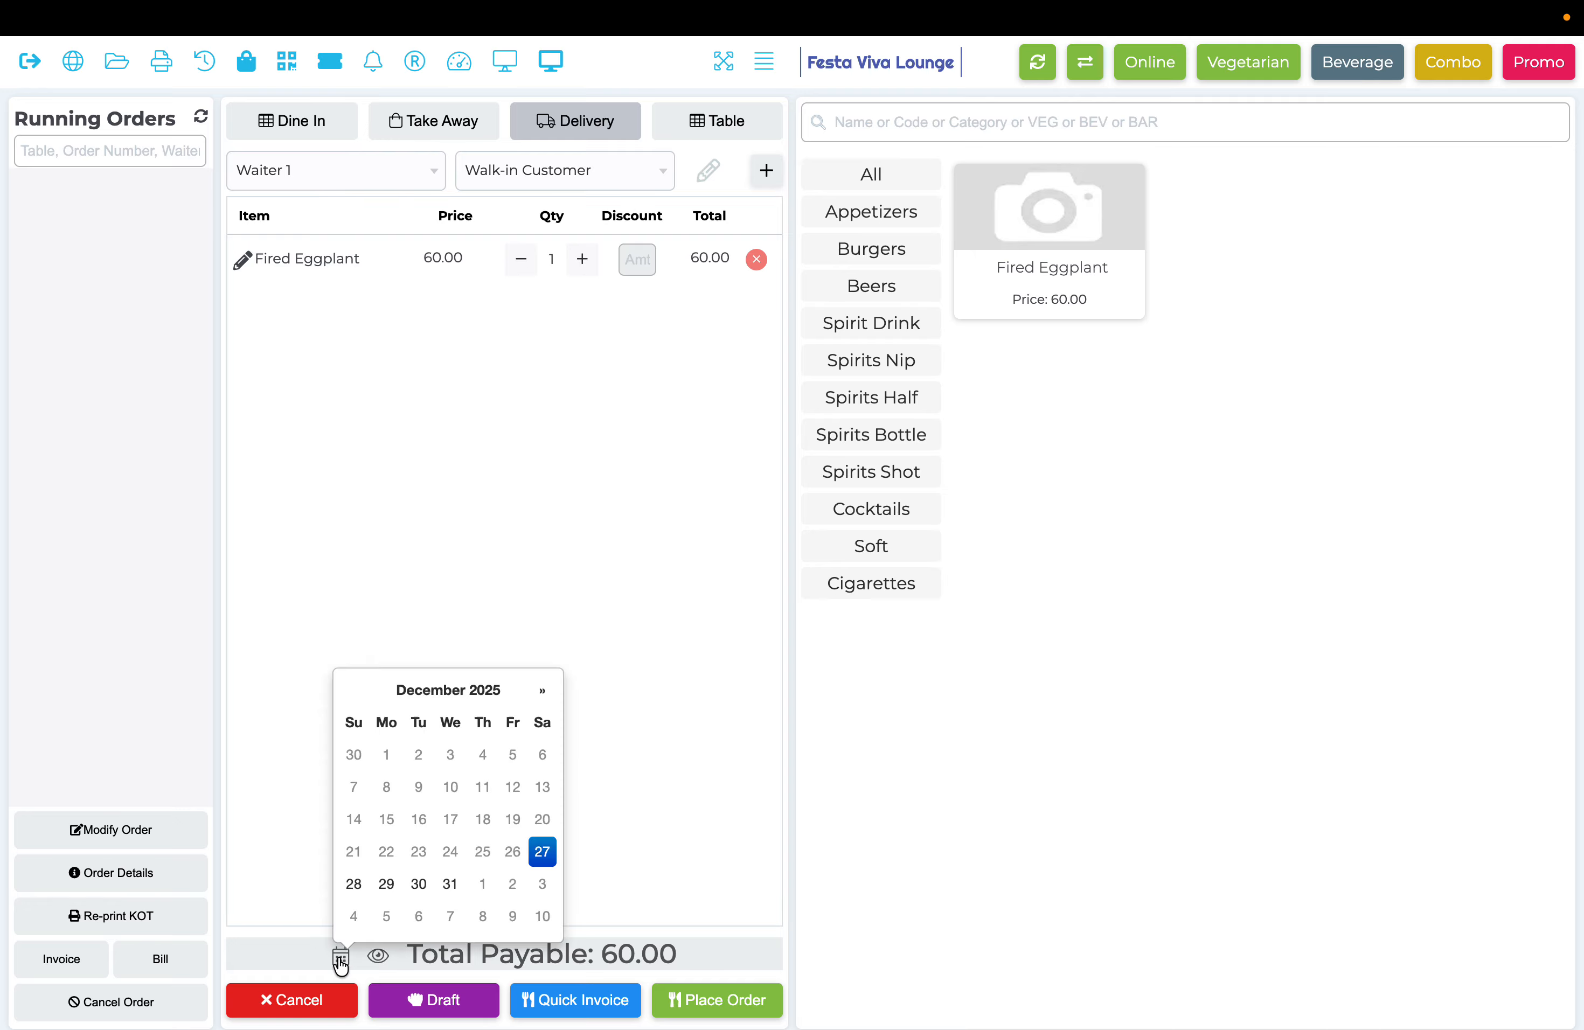
pyautogui.click(354, 881)
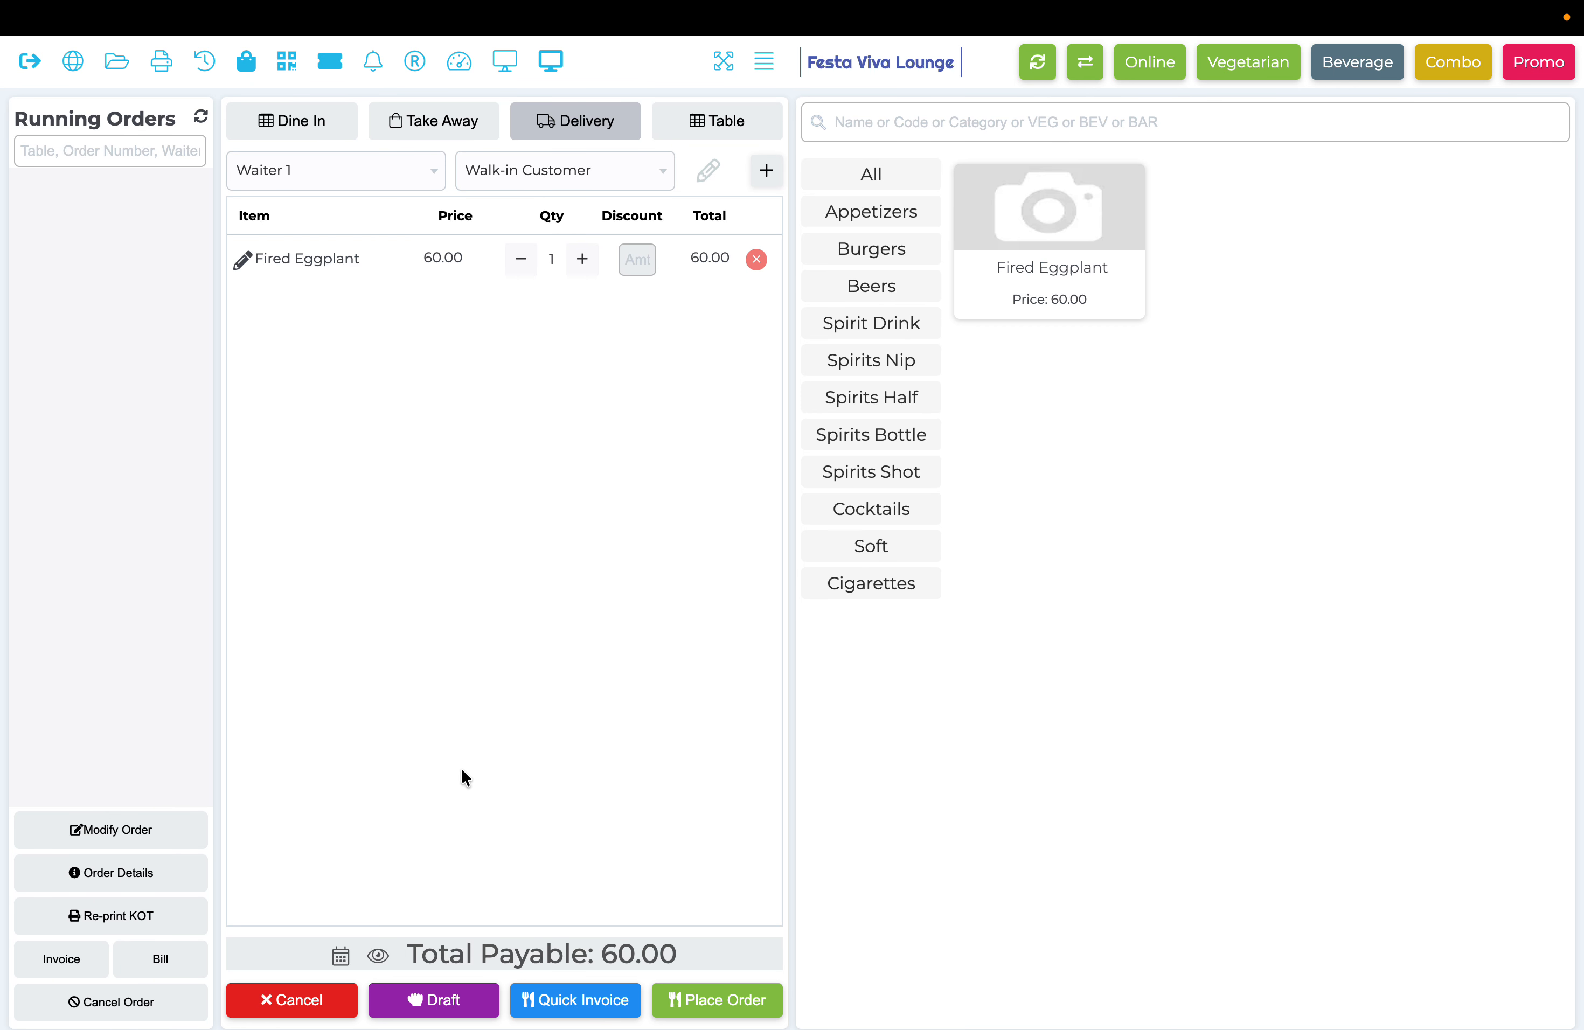
pyautogui.click(341, 956)
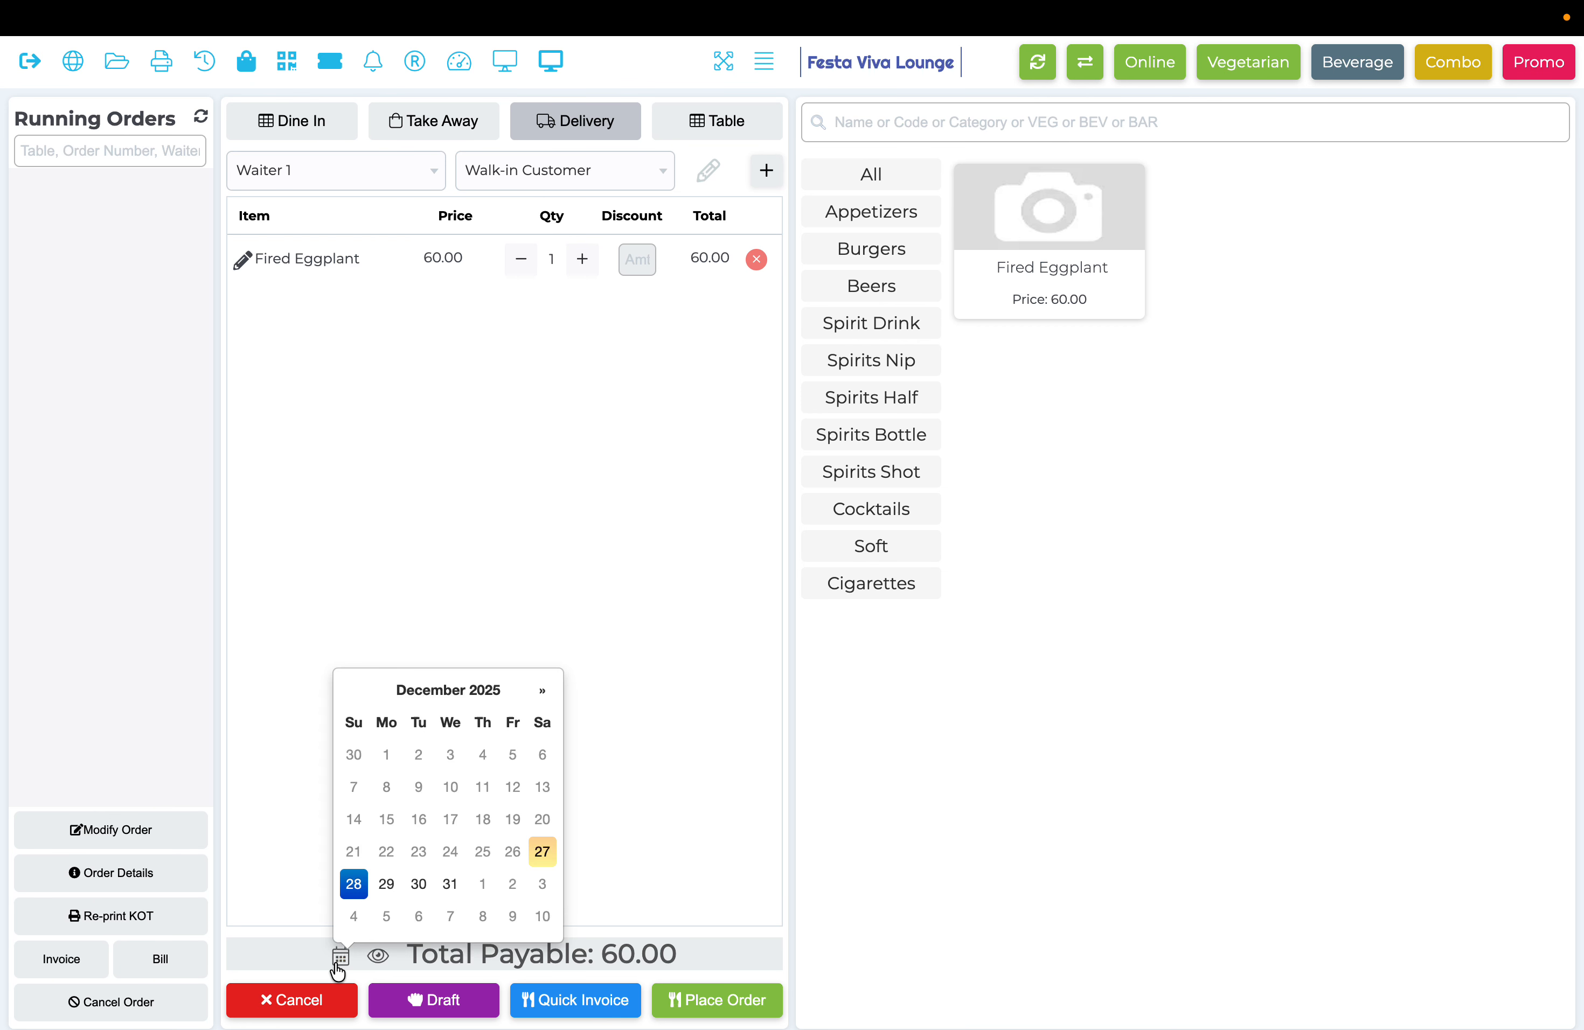
pyautogui.click(449, 886)
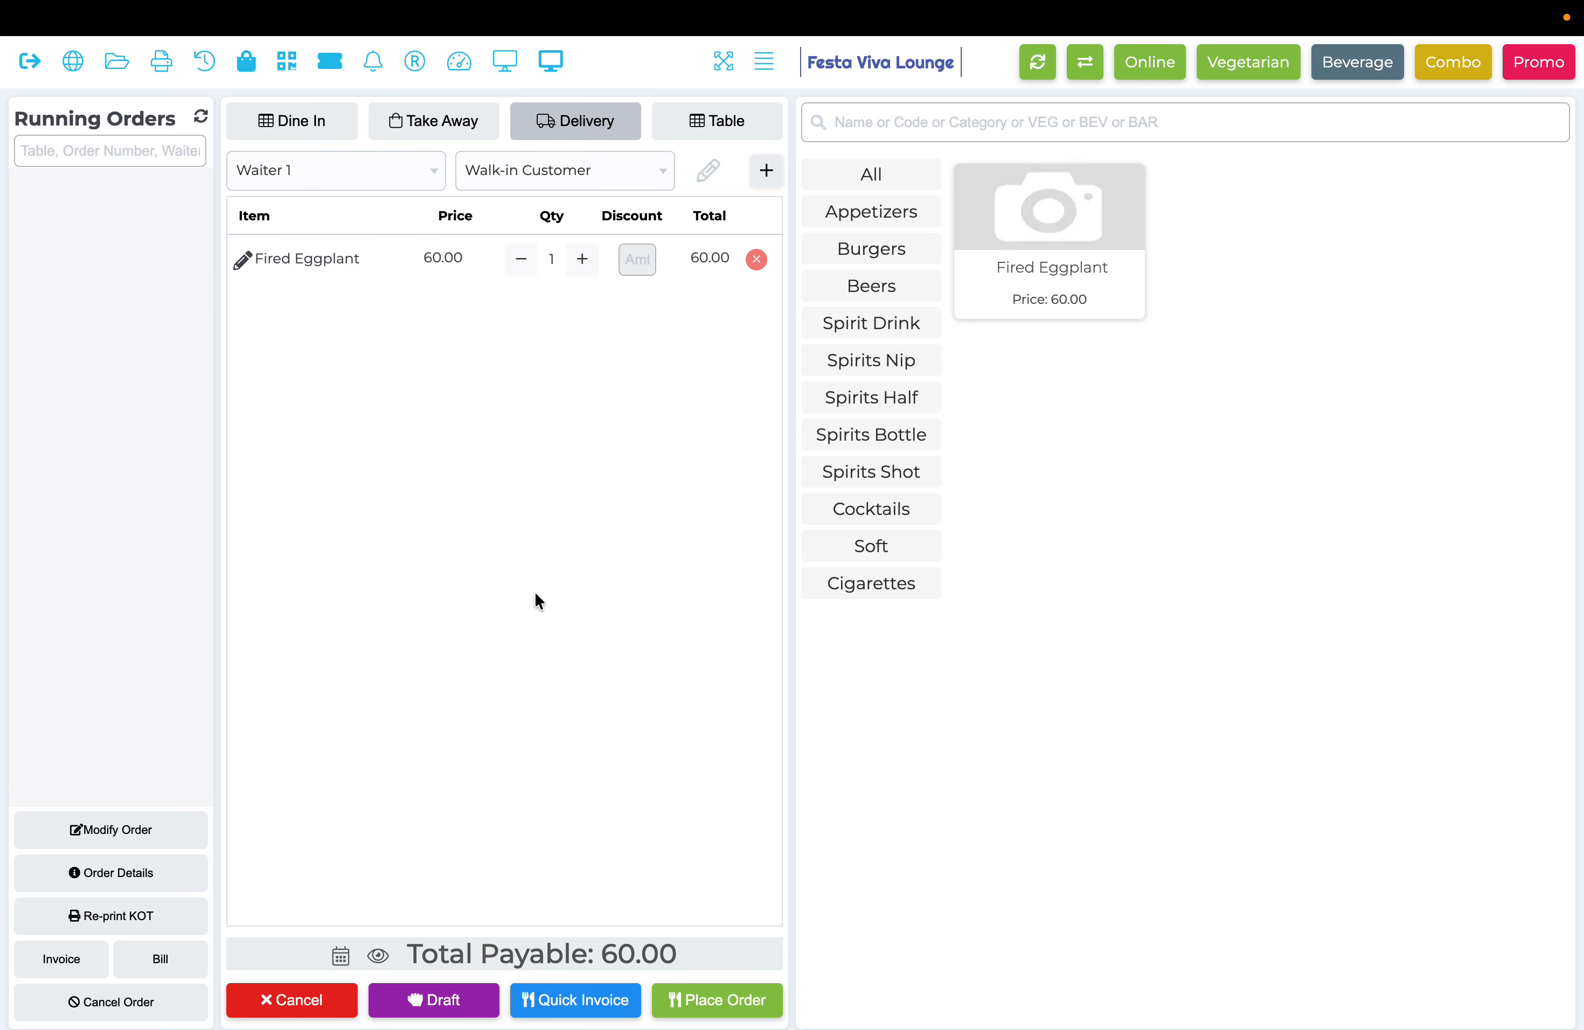
# Check the recent sales list and the available interface languages, closing each one without making a change.
pyautogui.click(205, 63)
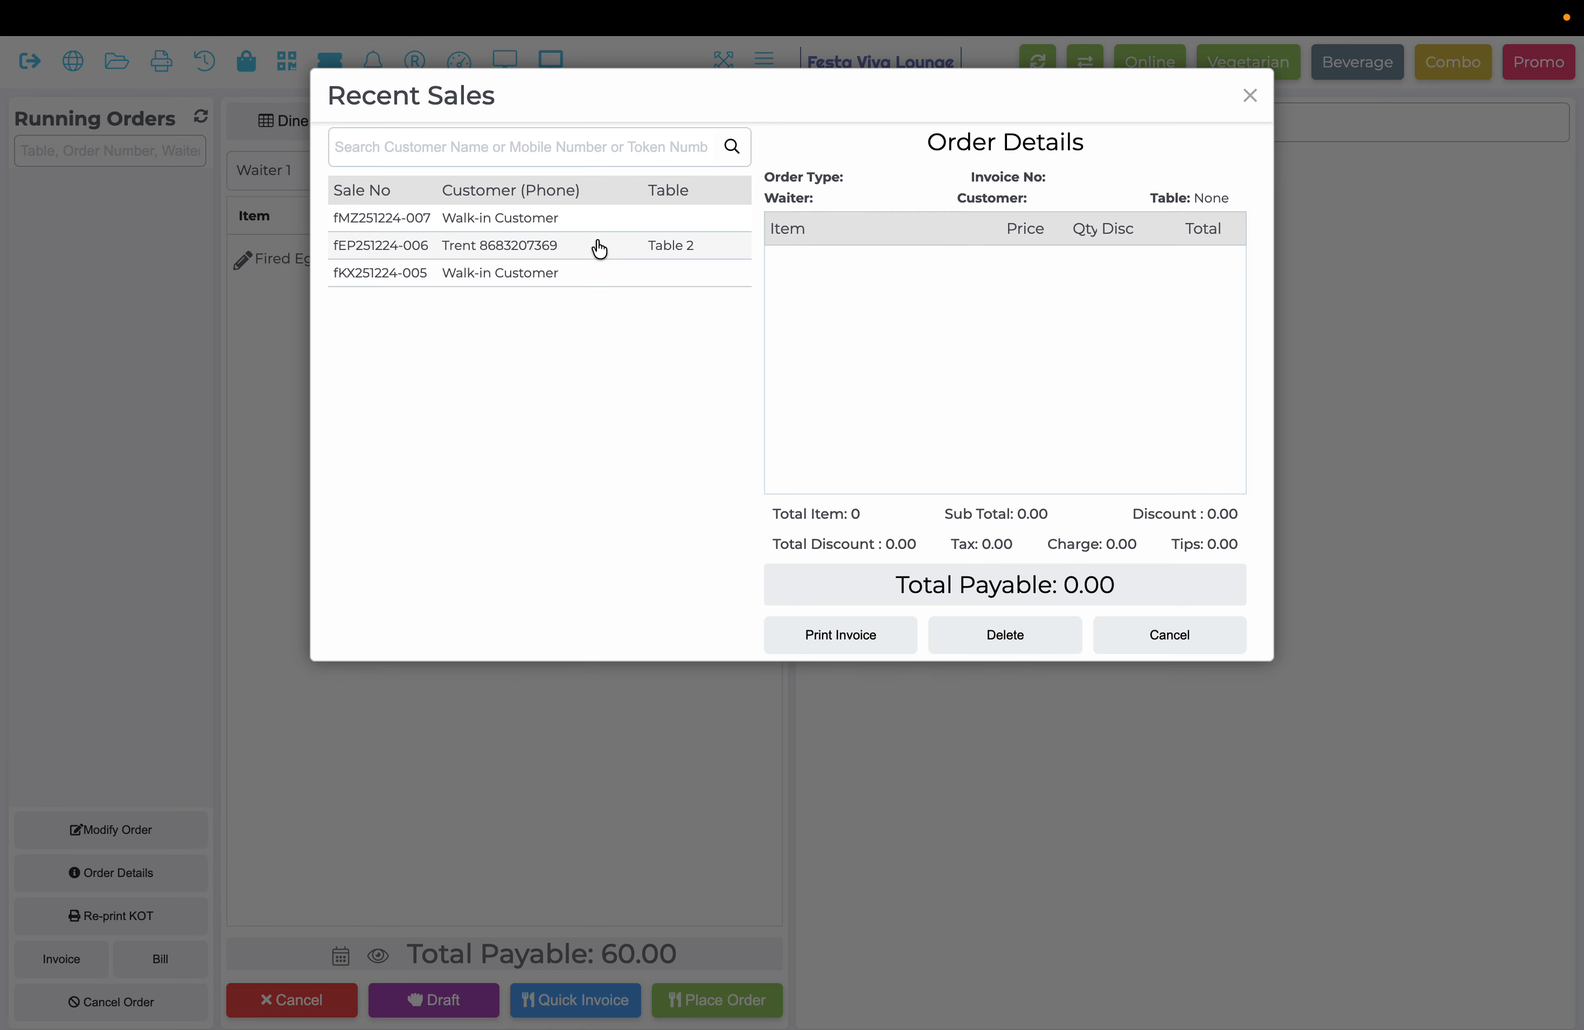
pyautogui.click(1169, 643)
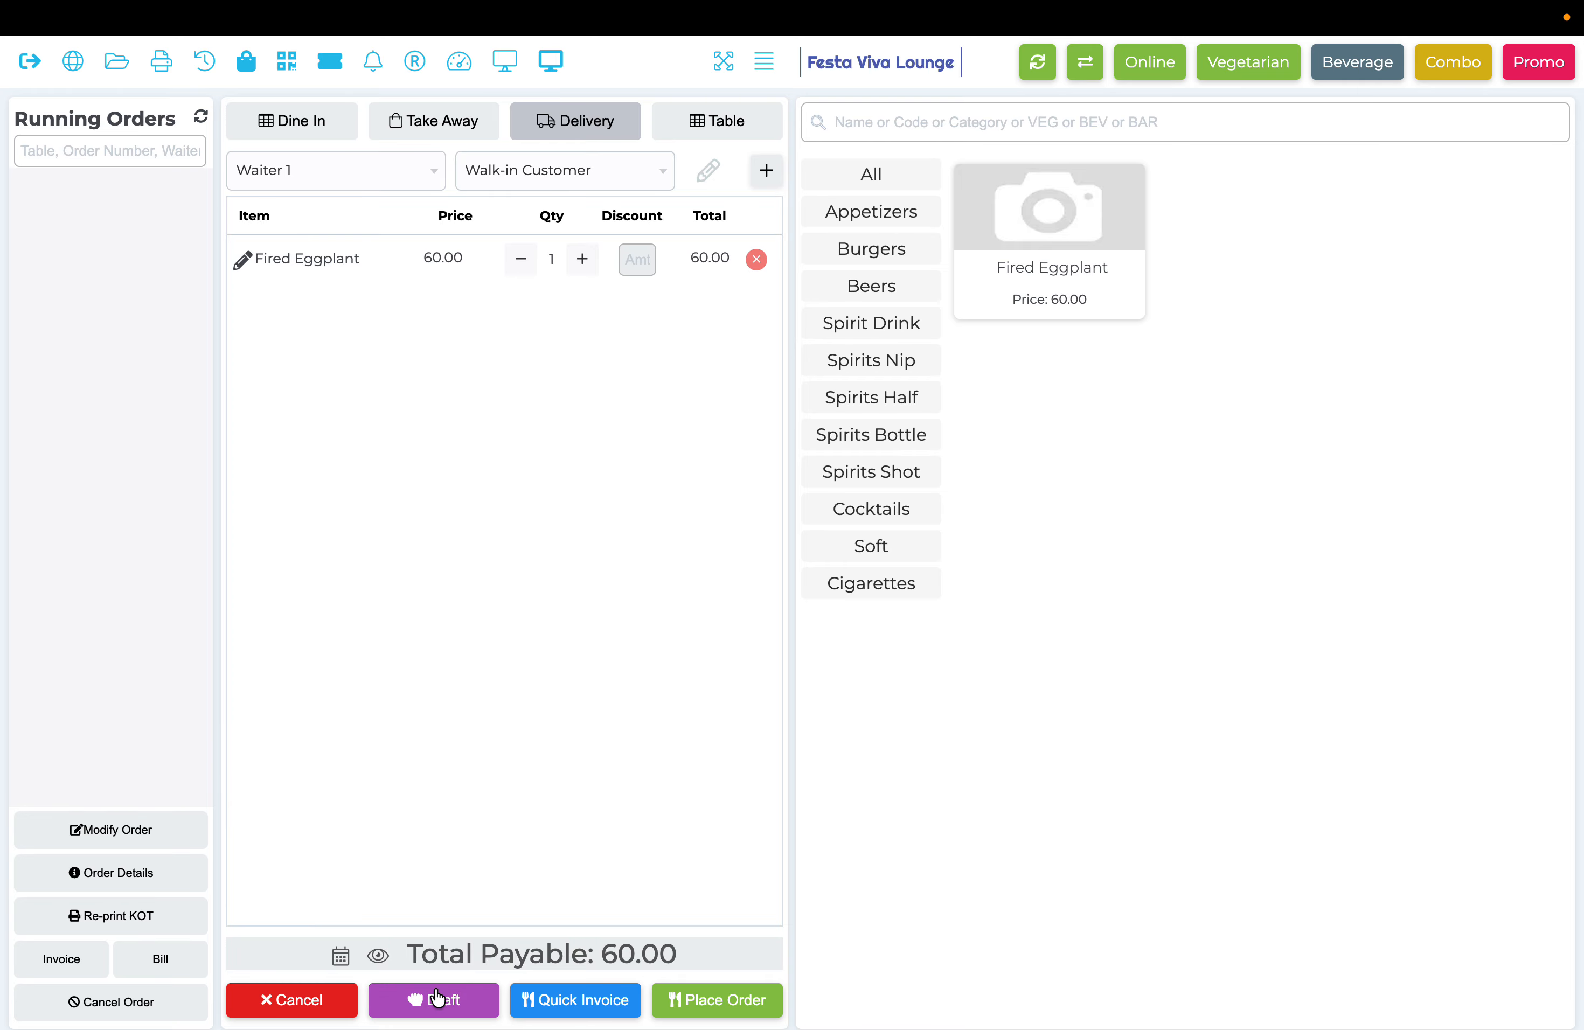
pyautogui.moveTo(124, 11)
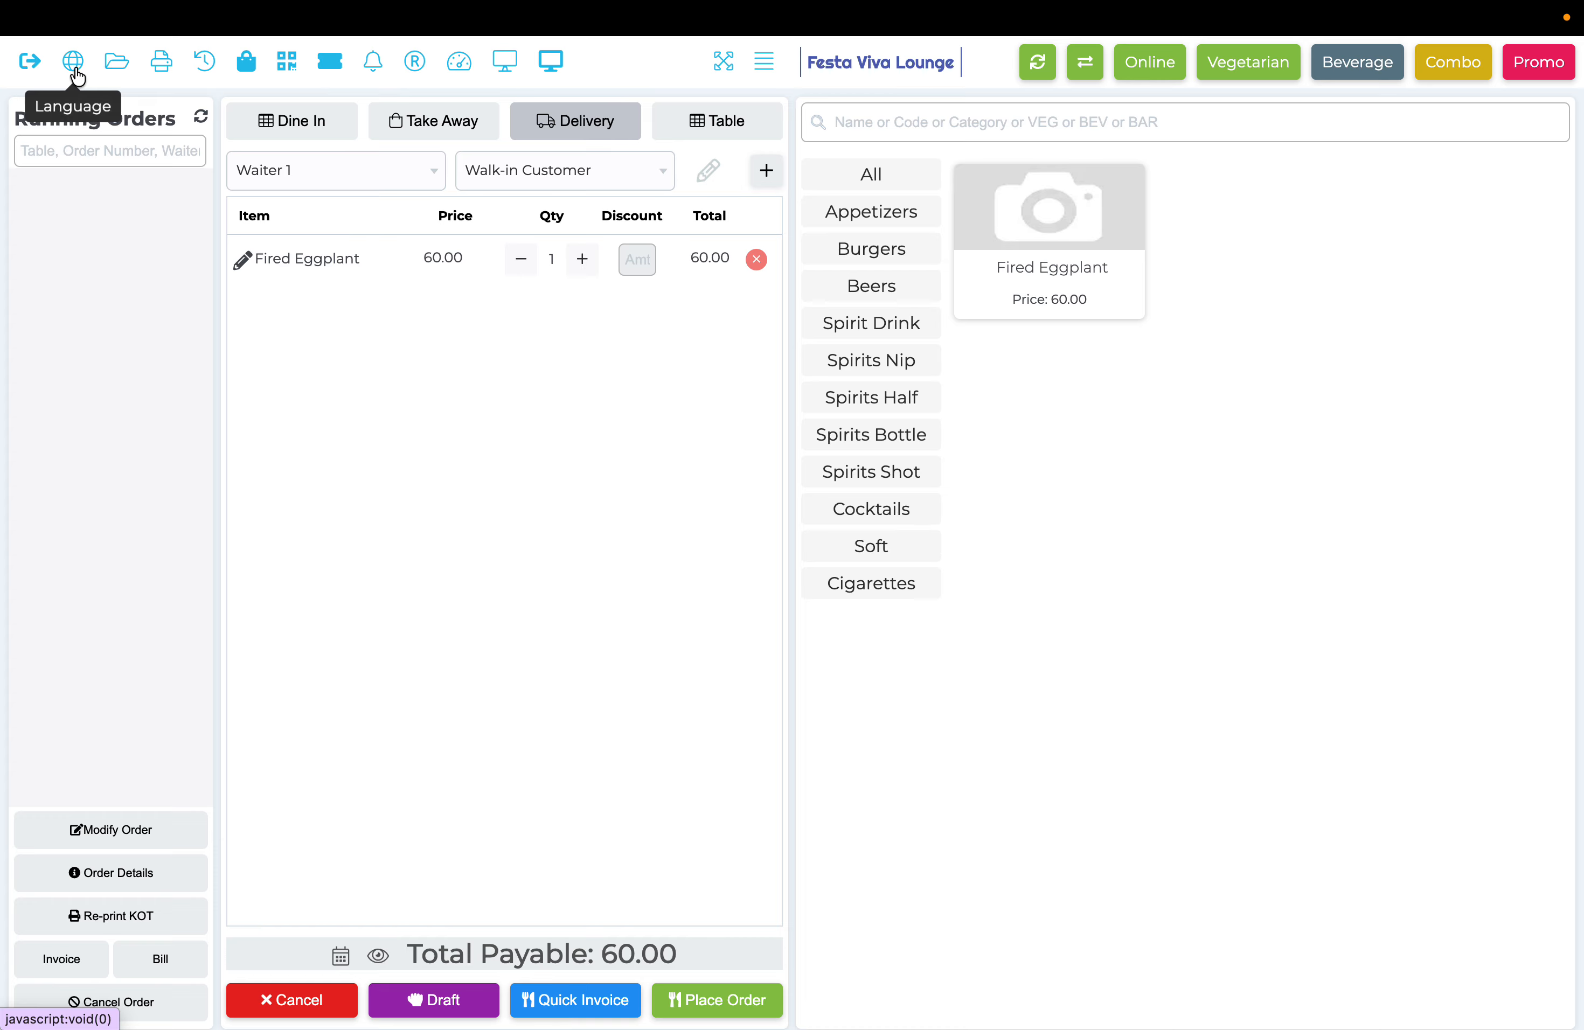
pyautogui.click(75, 64)
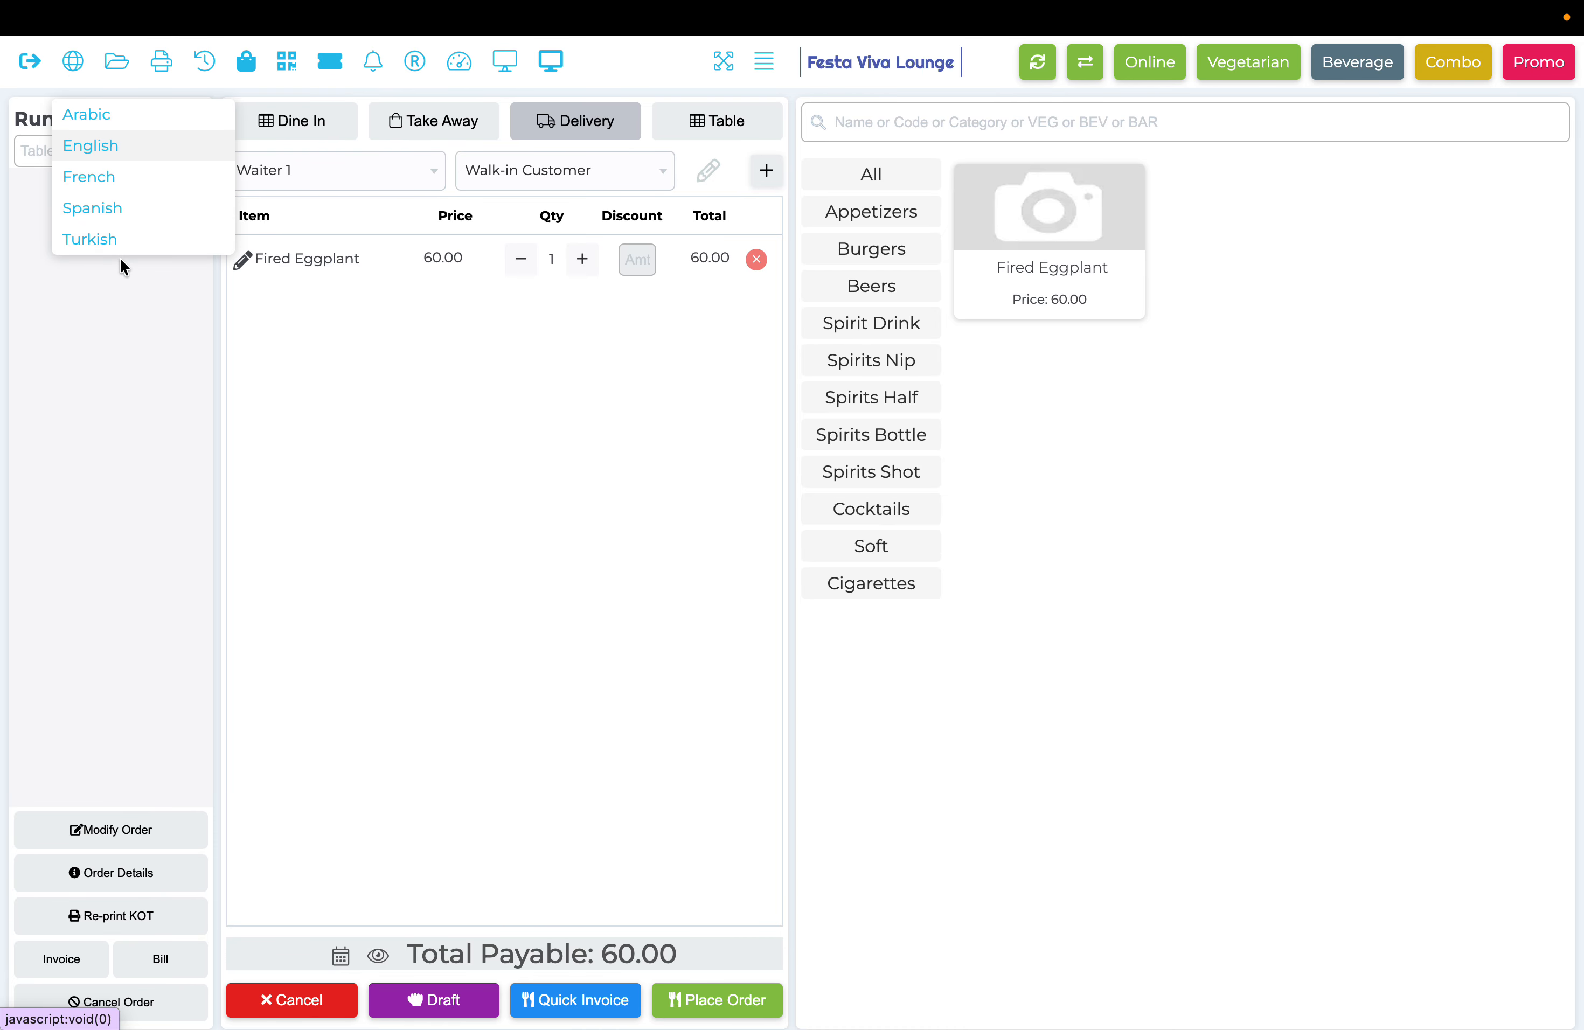
pyautogui.click(357, 422)
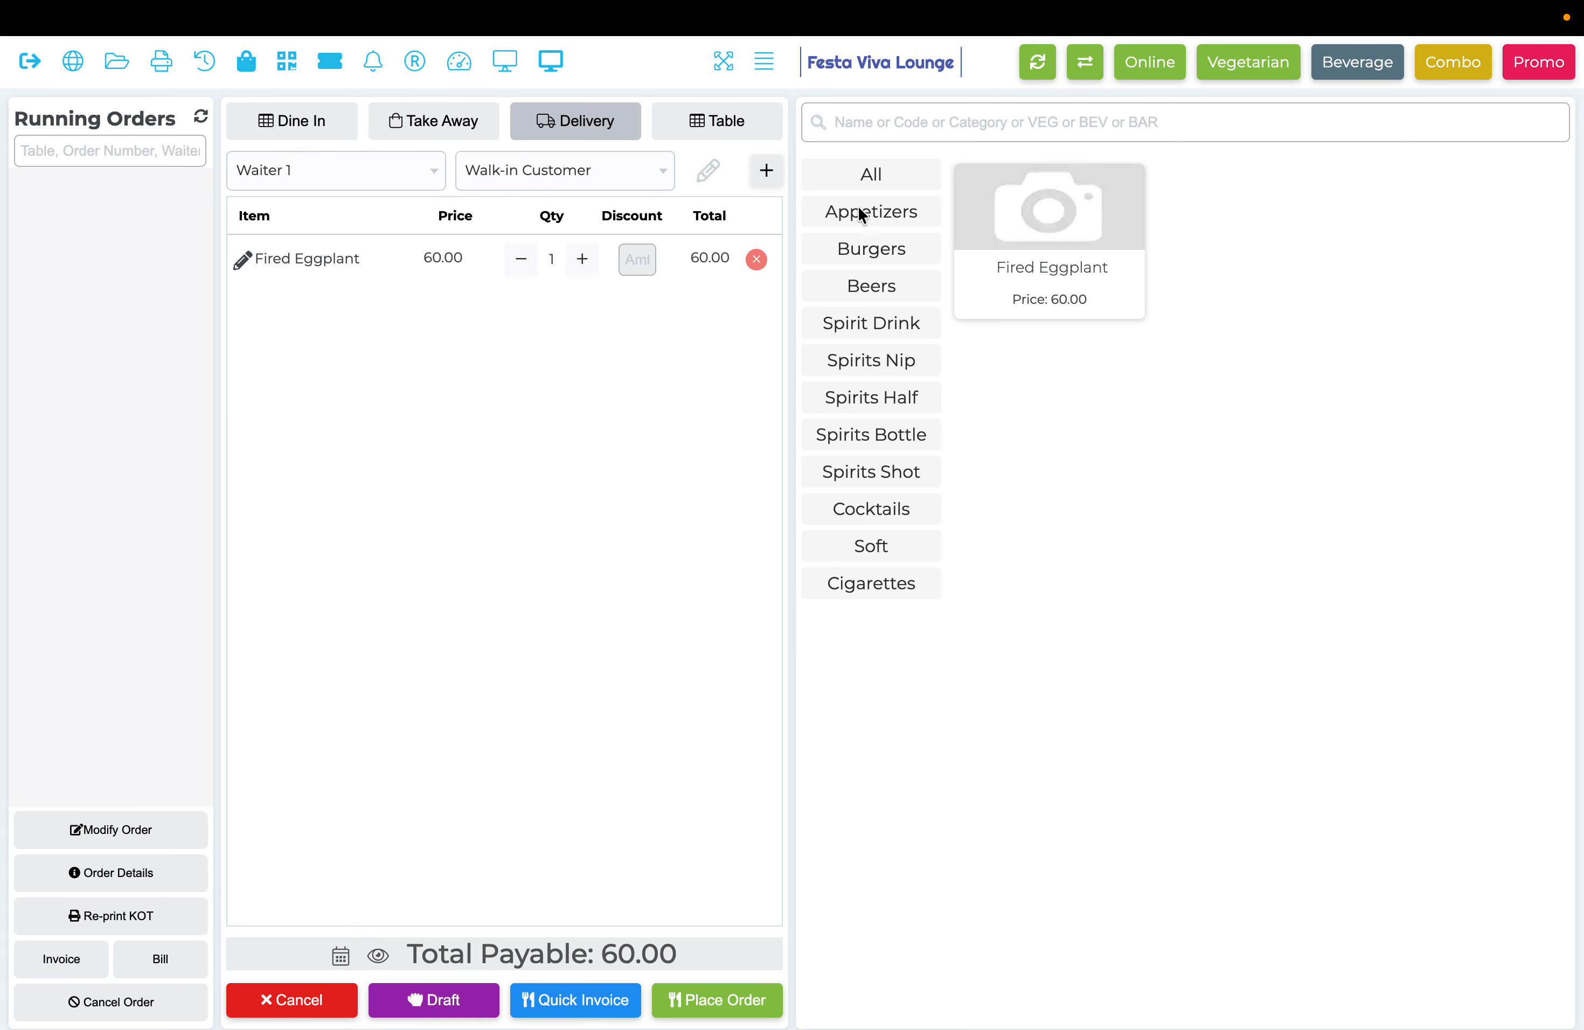
# Browse the items in each menu category from Appetizers to Cigarettes, and return to the full item list.
pyautogui.click(889, 218)
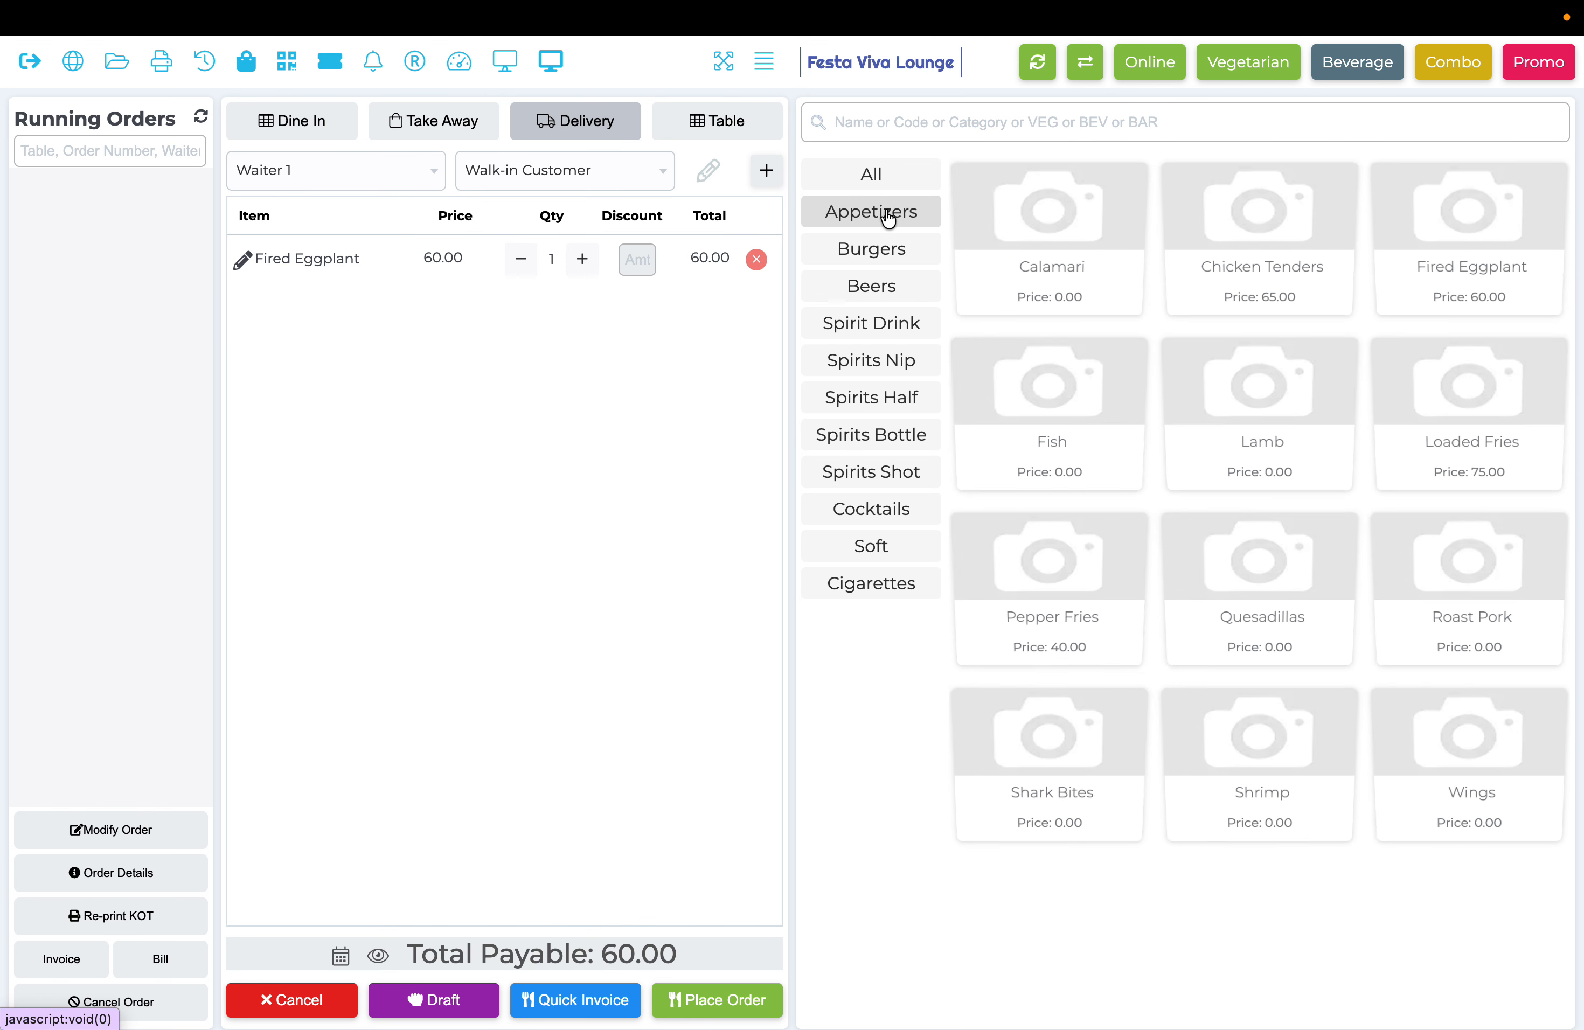
pyautogui.click(886, 254)
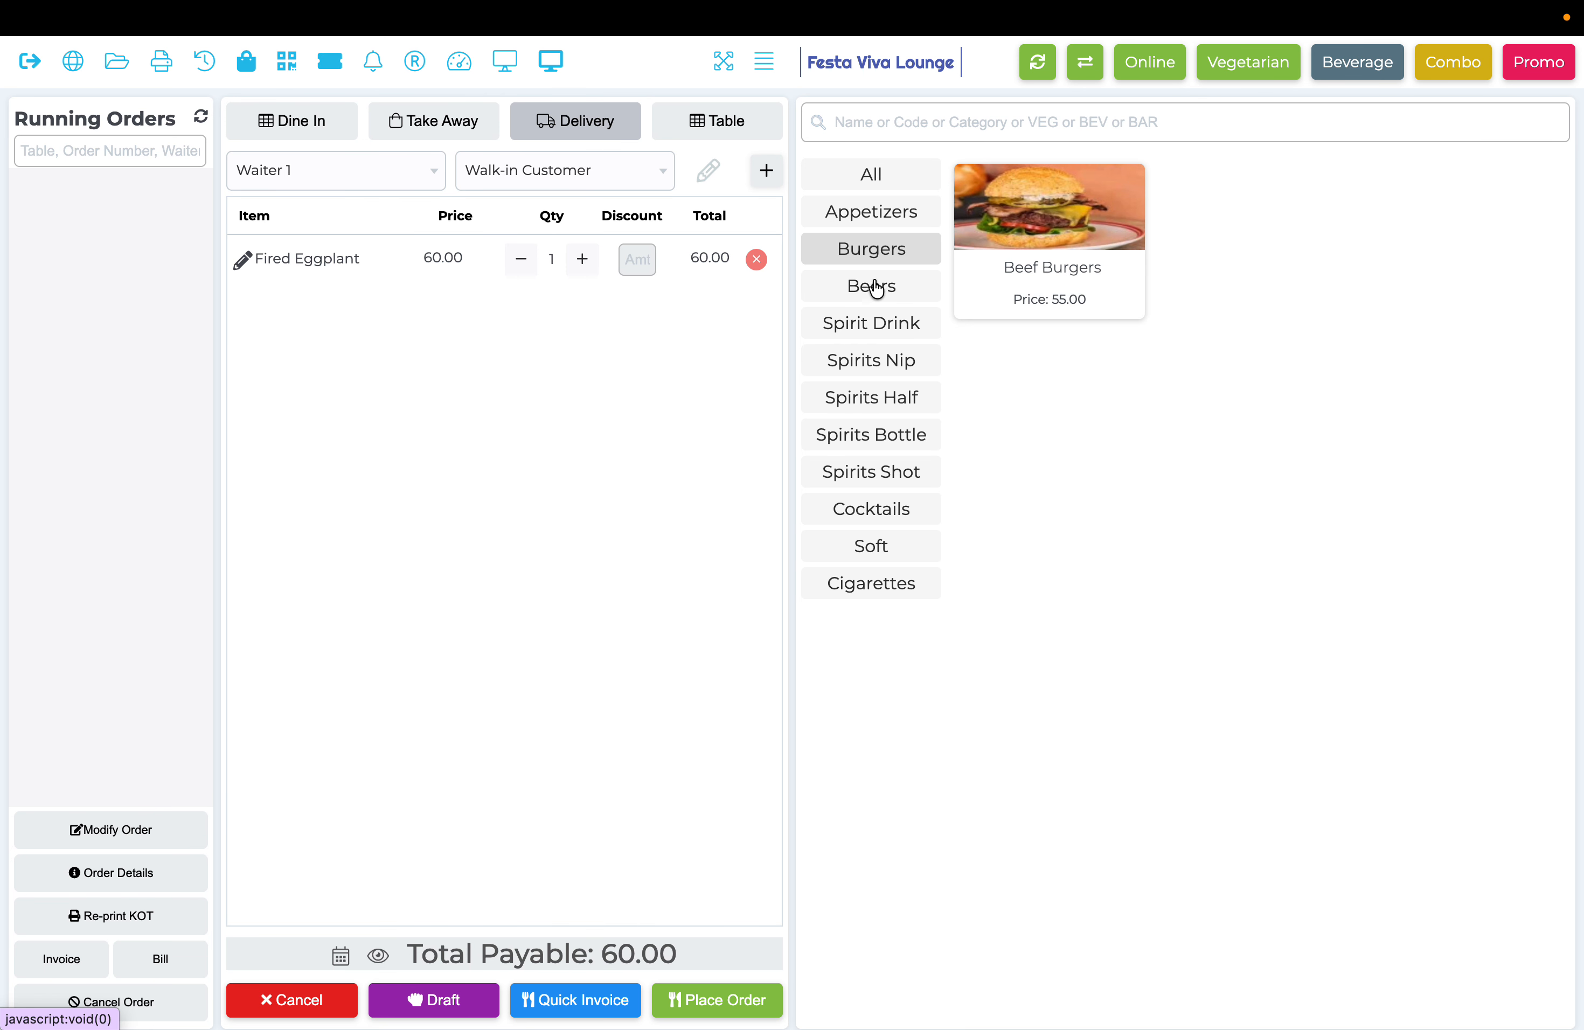
pyautogui.click(875, 287)
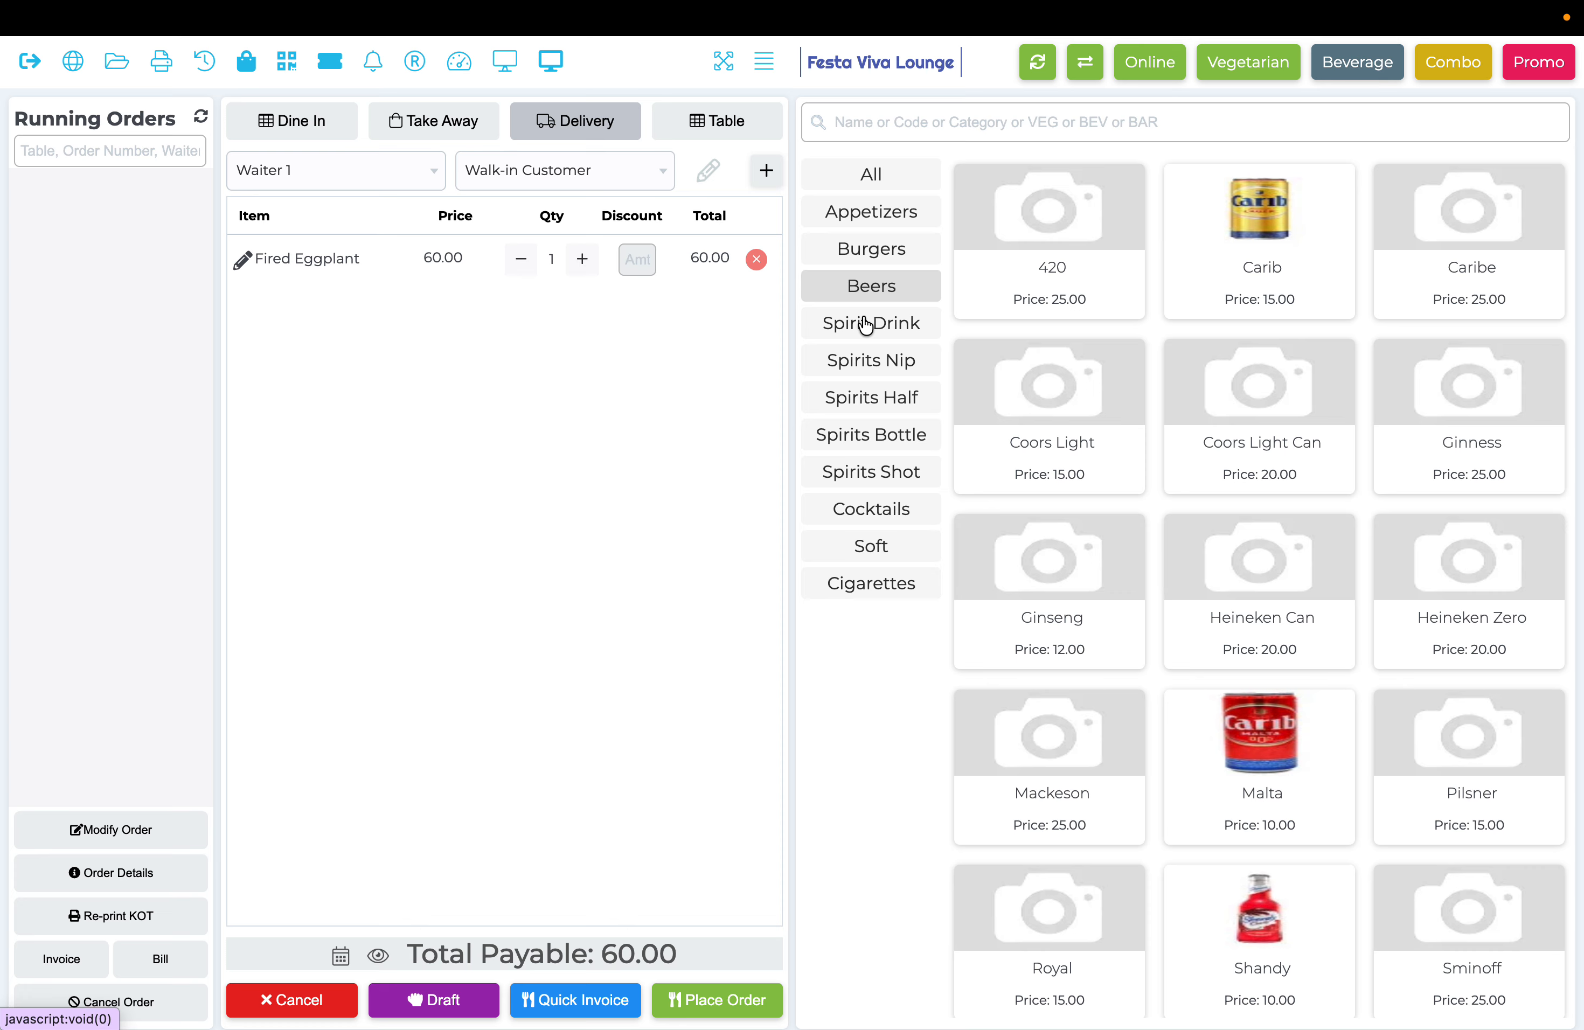
pyautogui.click(866, 325)
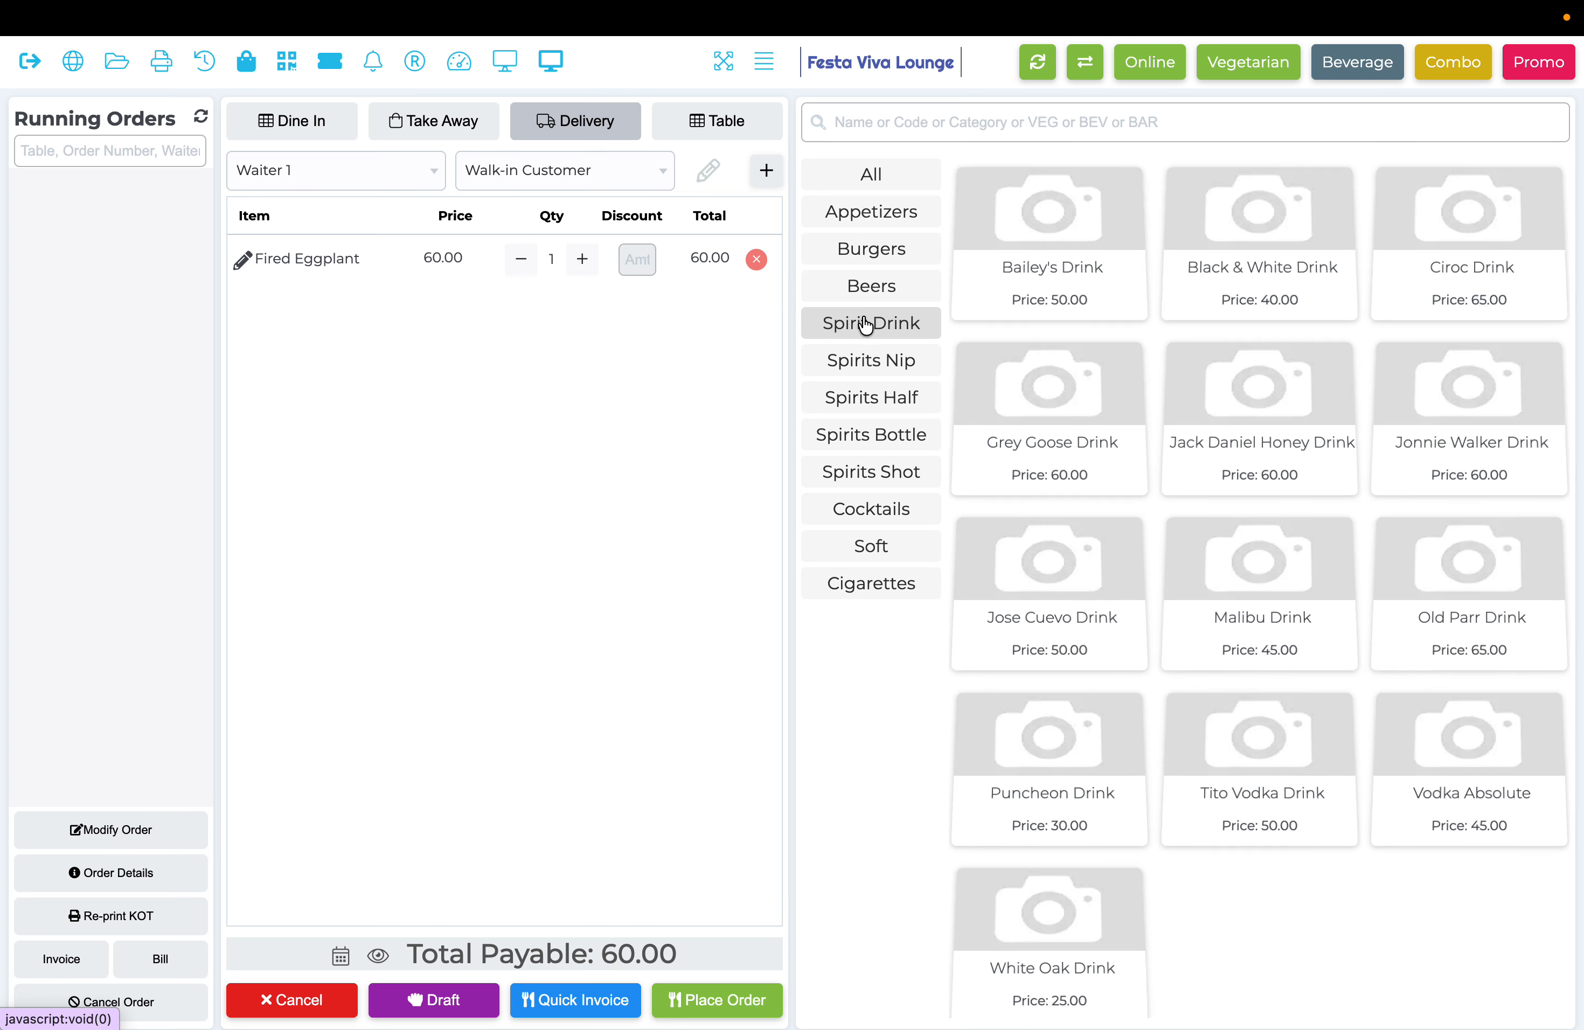
pyautogui.click(864, 366)
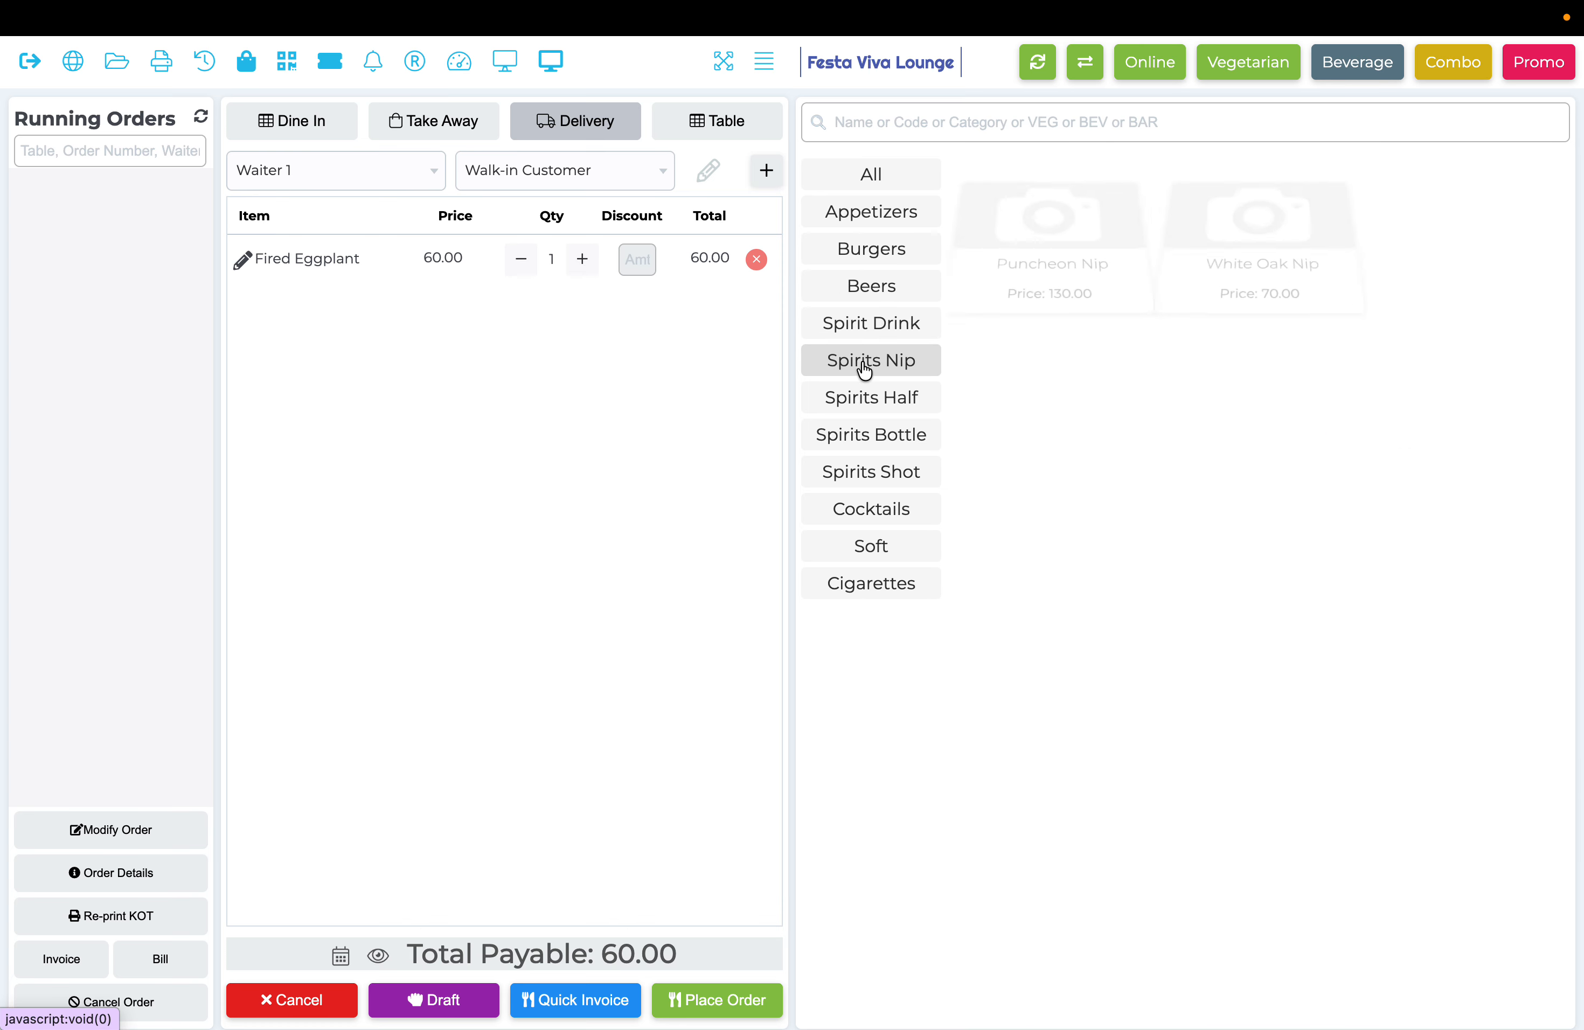
pyautogui.click(863, 399)
pyautogui.click(866, 436)
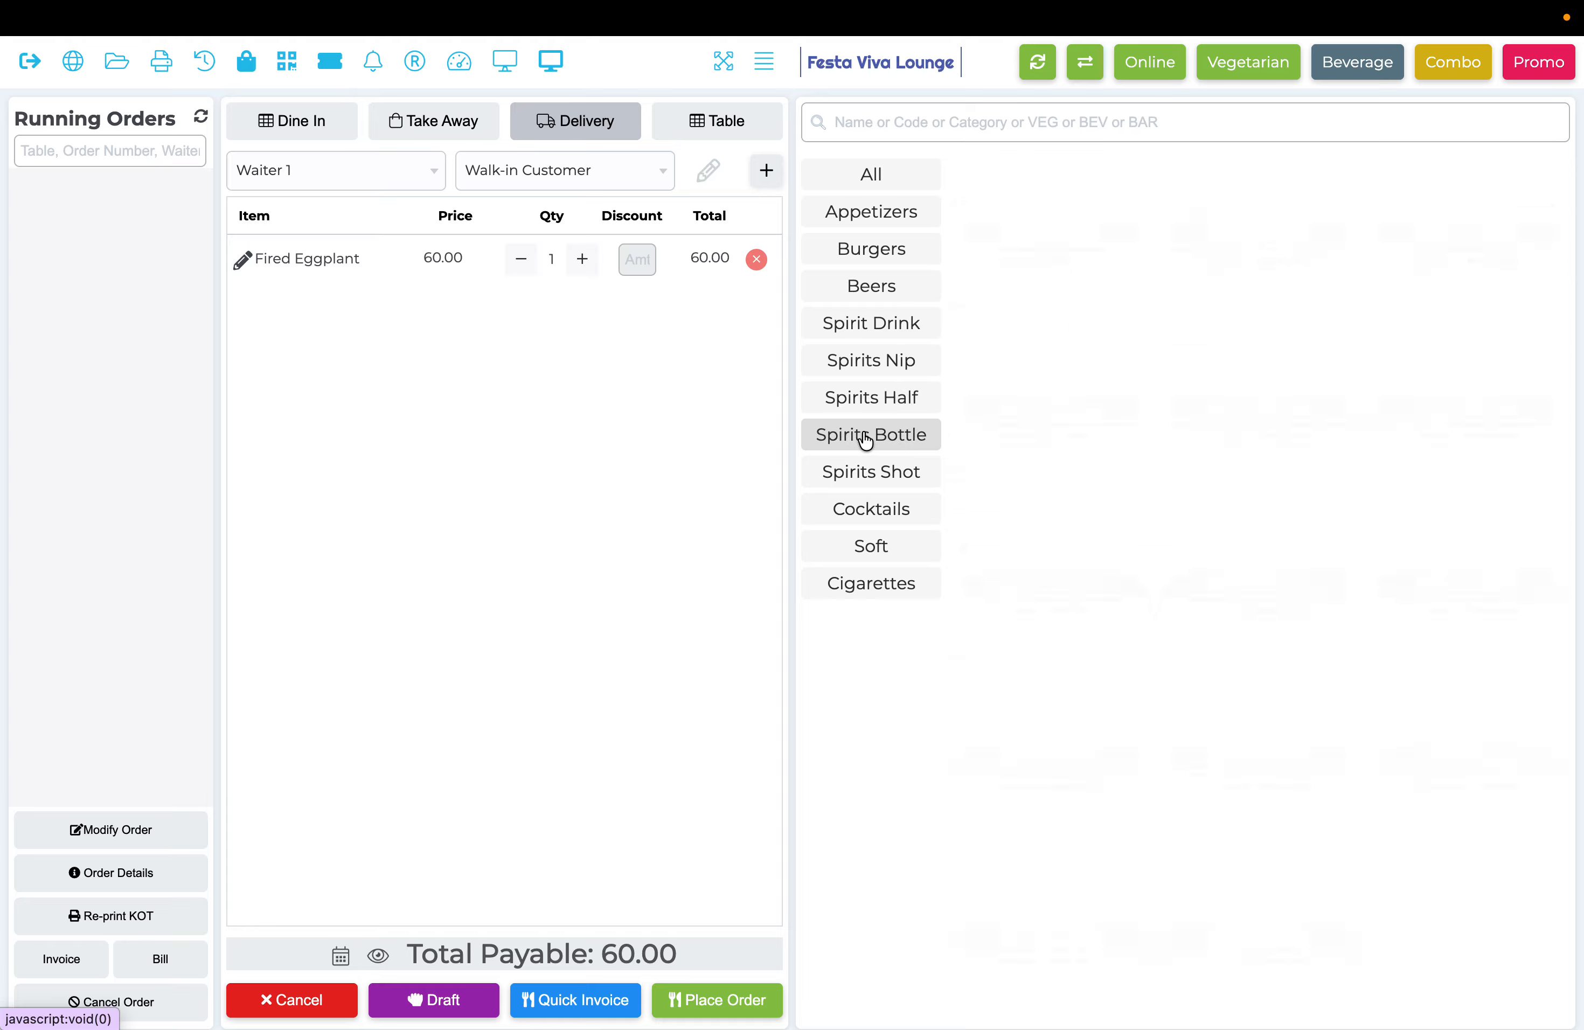
pyautogui.click(868, 474)
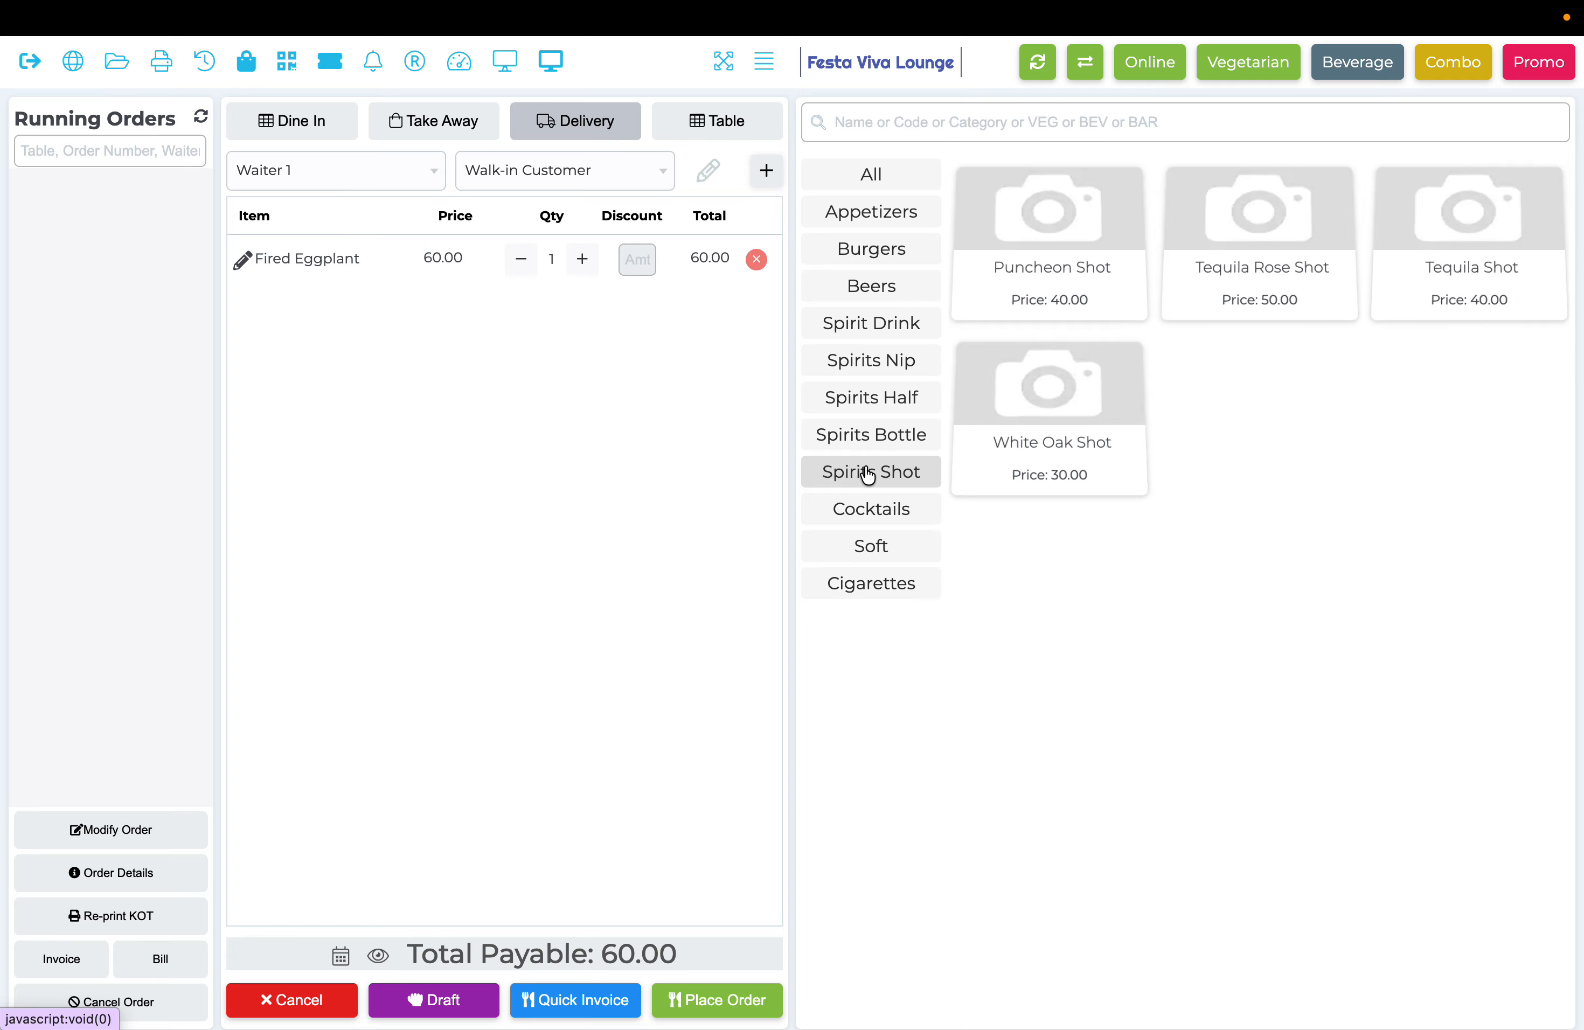
pyautogui.click(871, 515)
pyautogui.click(871, 547)
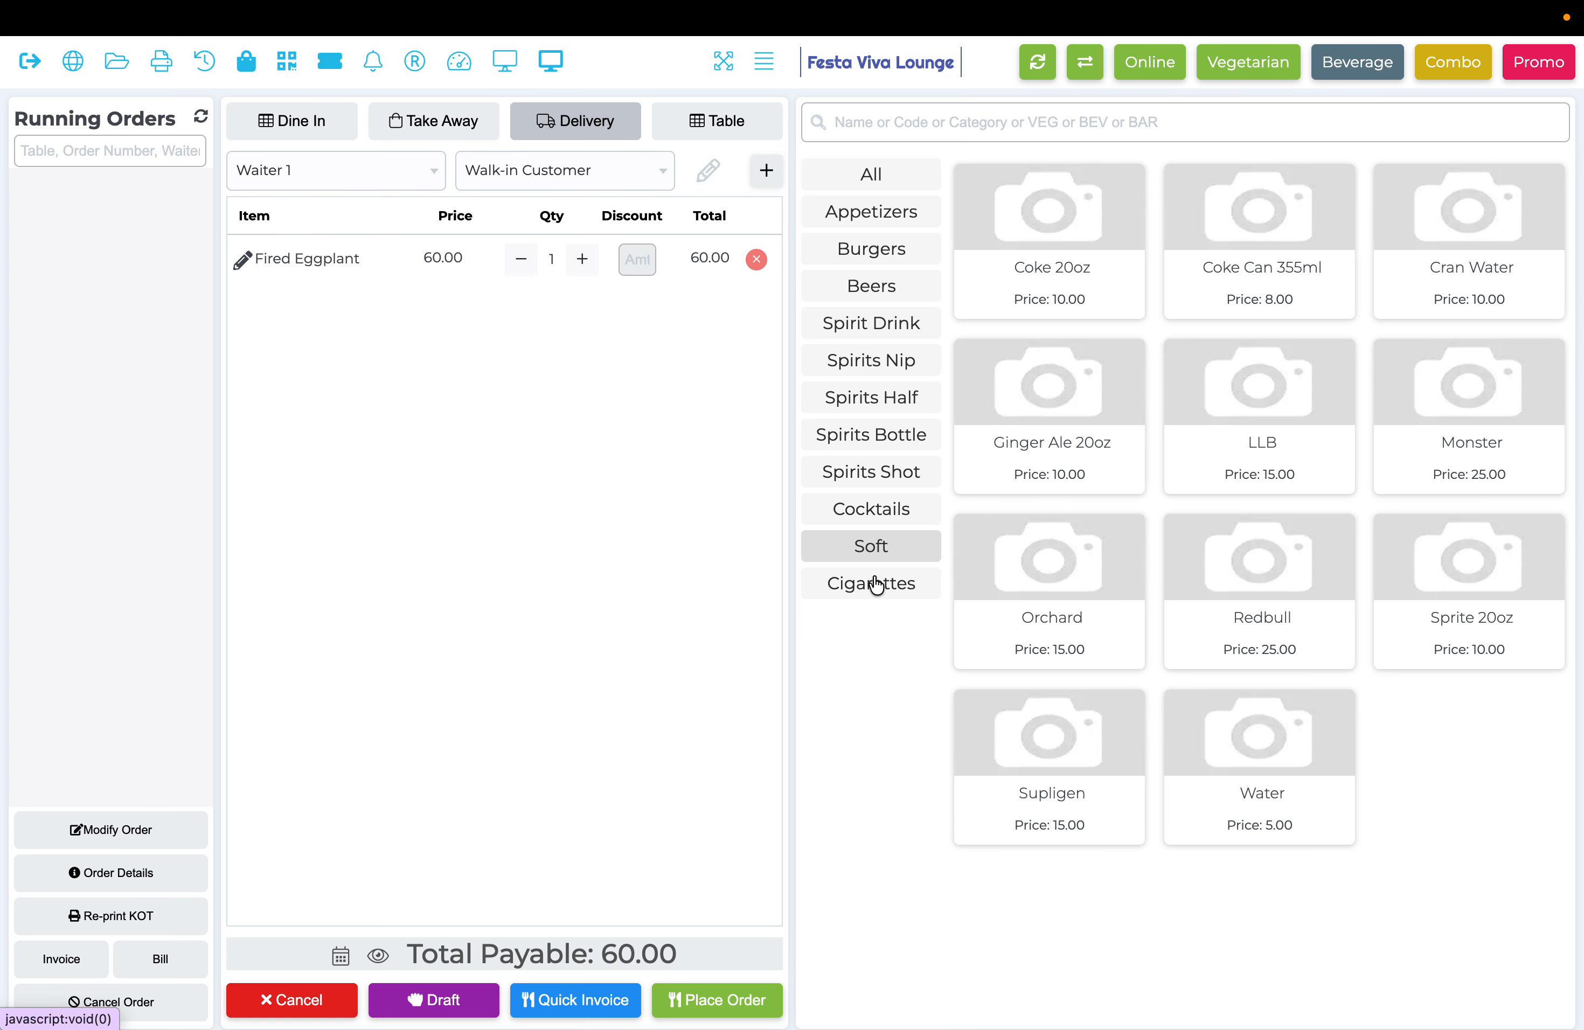
pyautogui.click(876, 585)
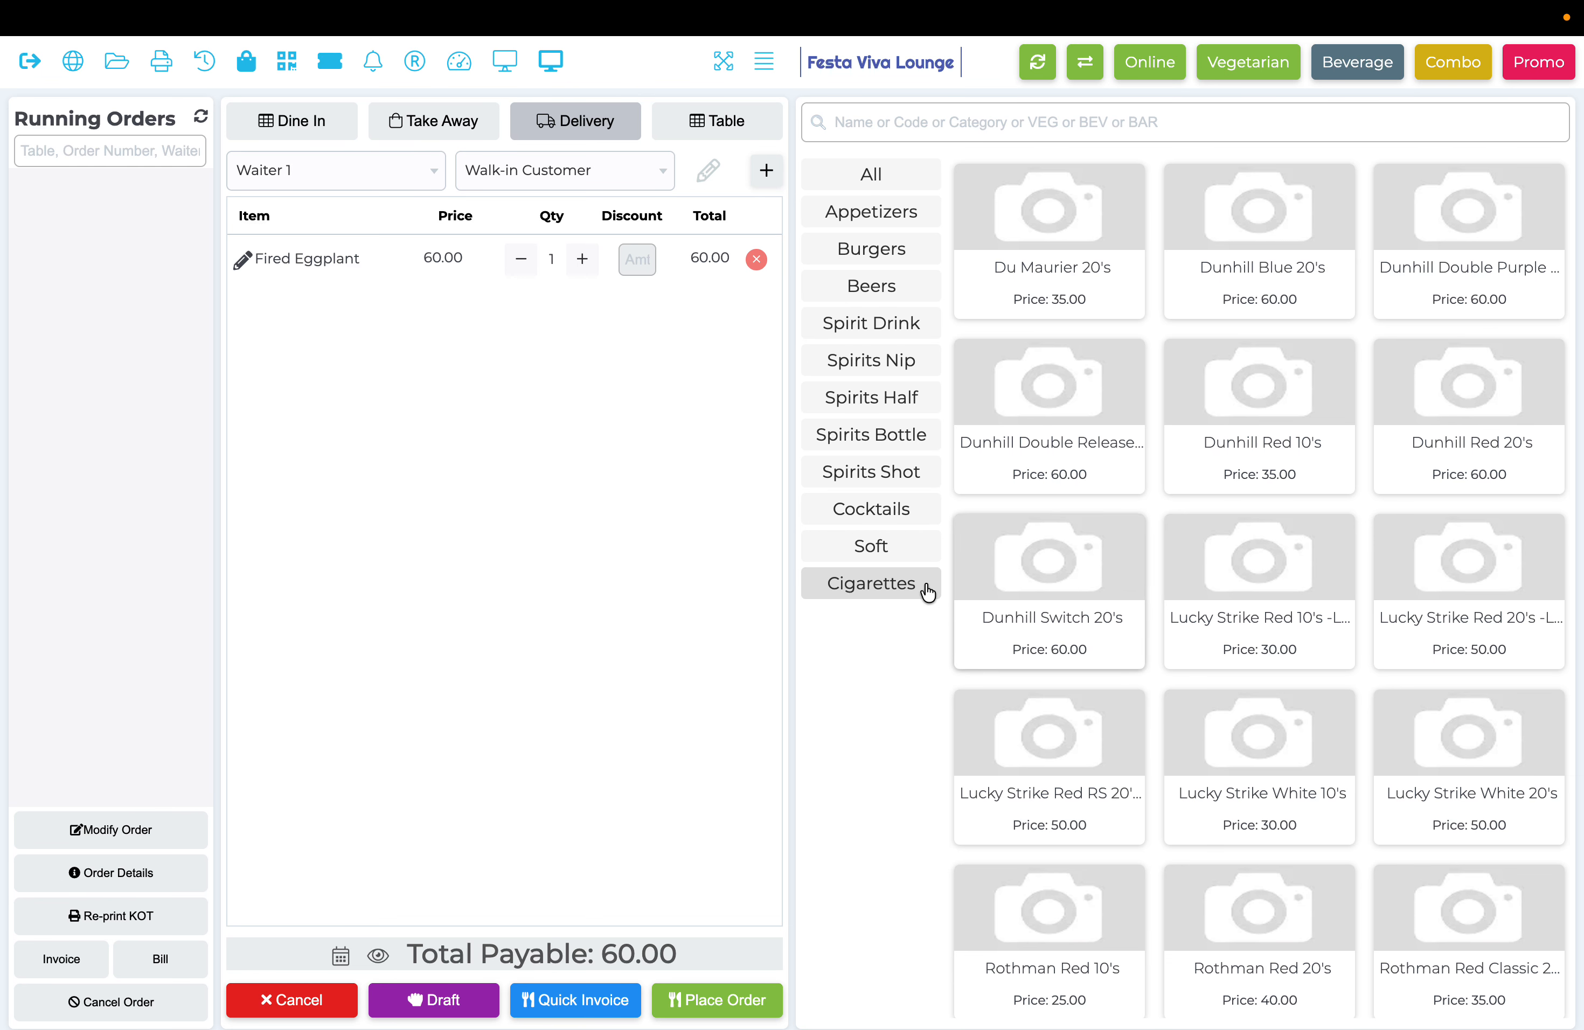
pyautogui.click(900, 173)
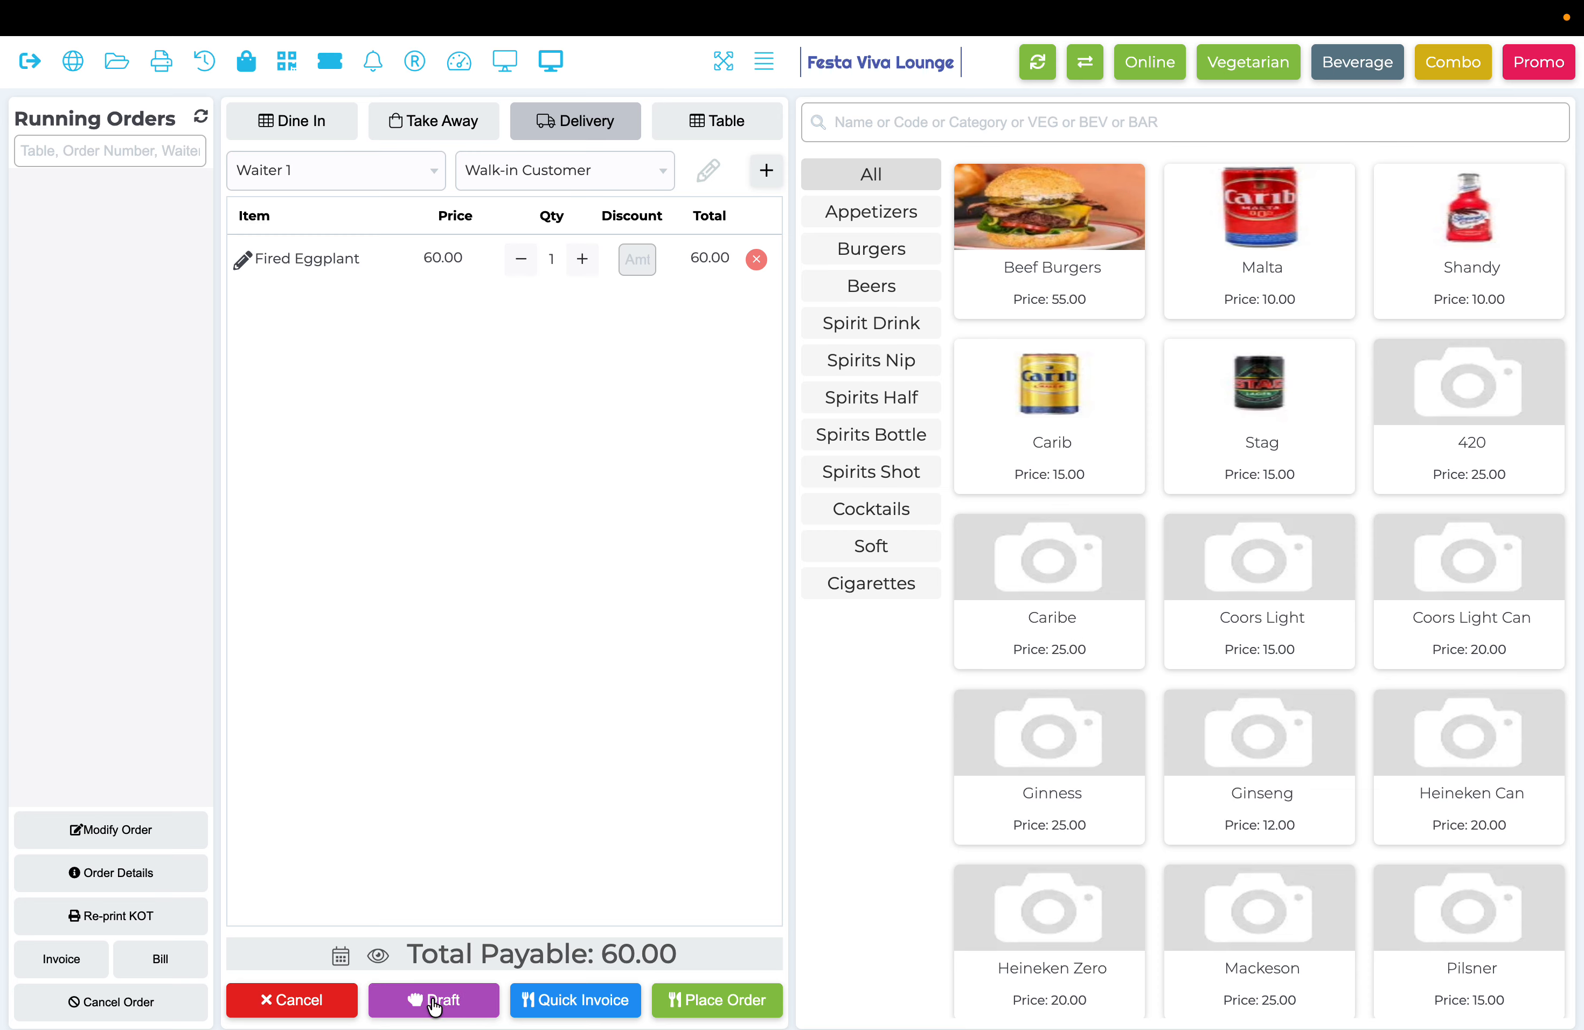
# Cancel the current order to clear the cart, and view the Beef Burgers modifiers without adding the item.
pyautogui.click(325, 989)
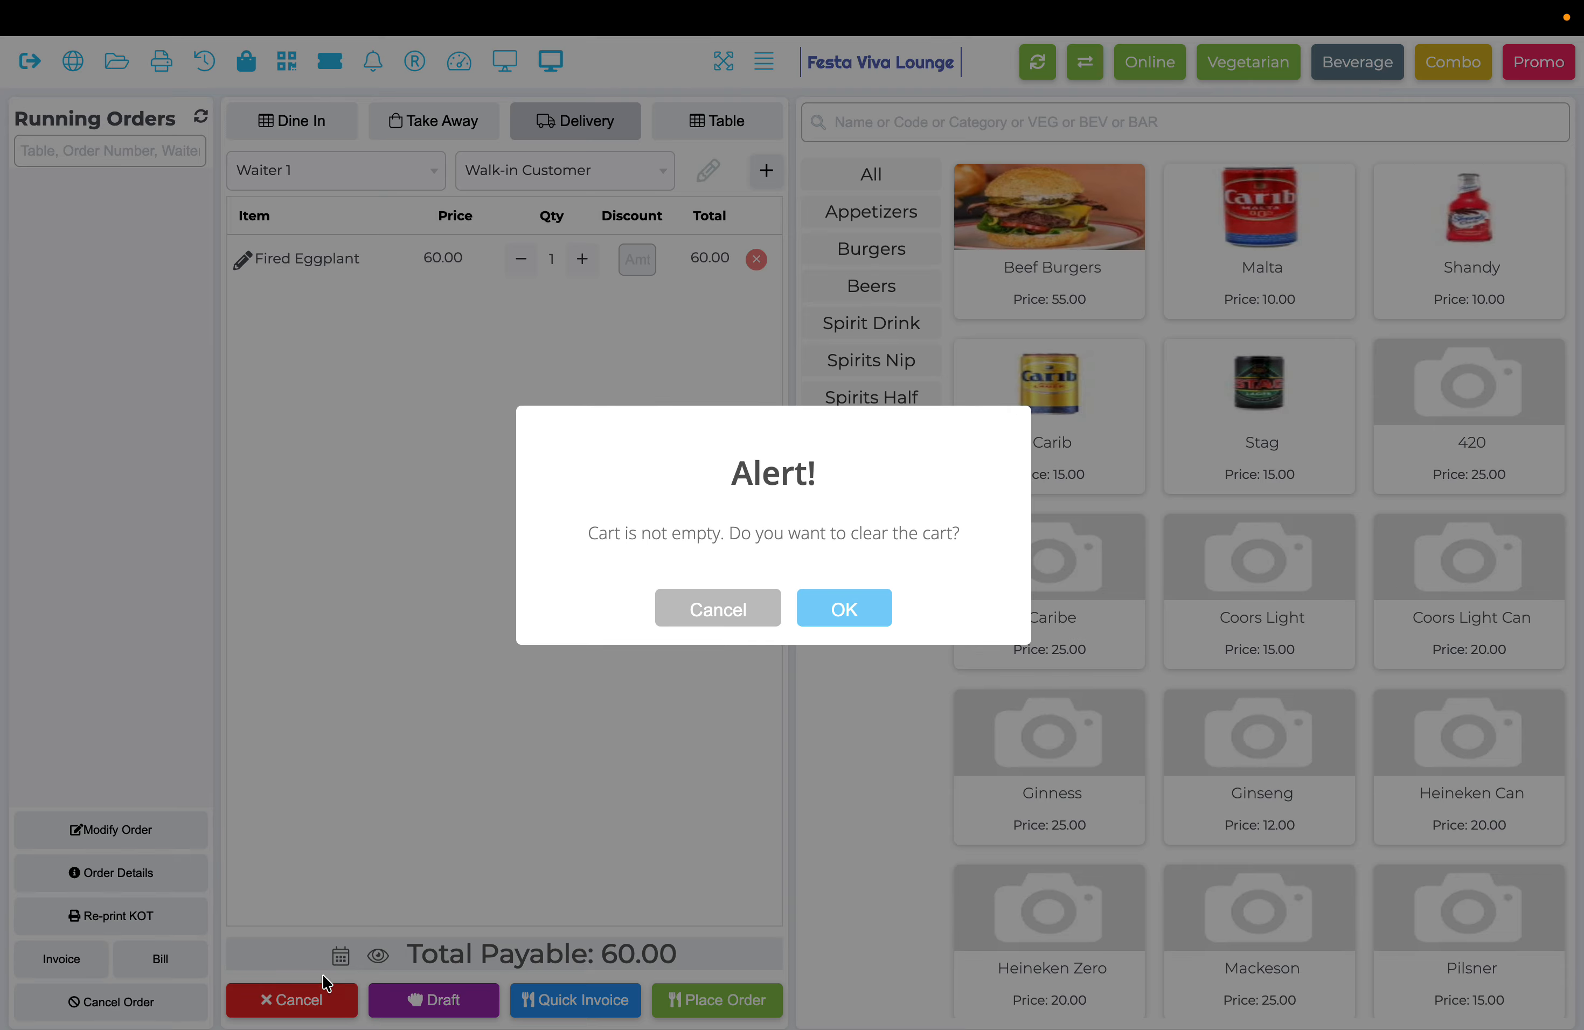
pyautogui.click(822, 619)
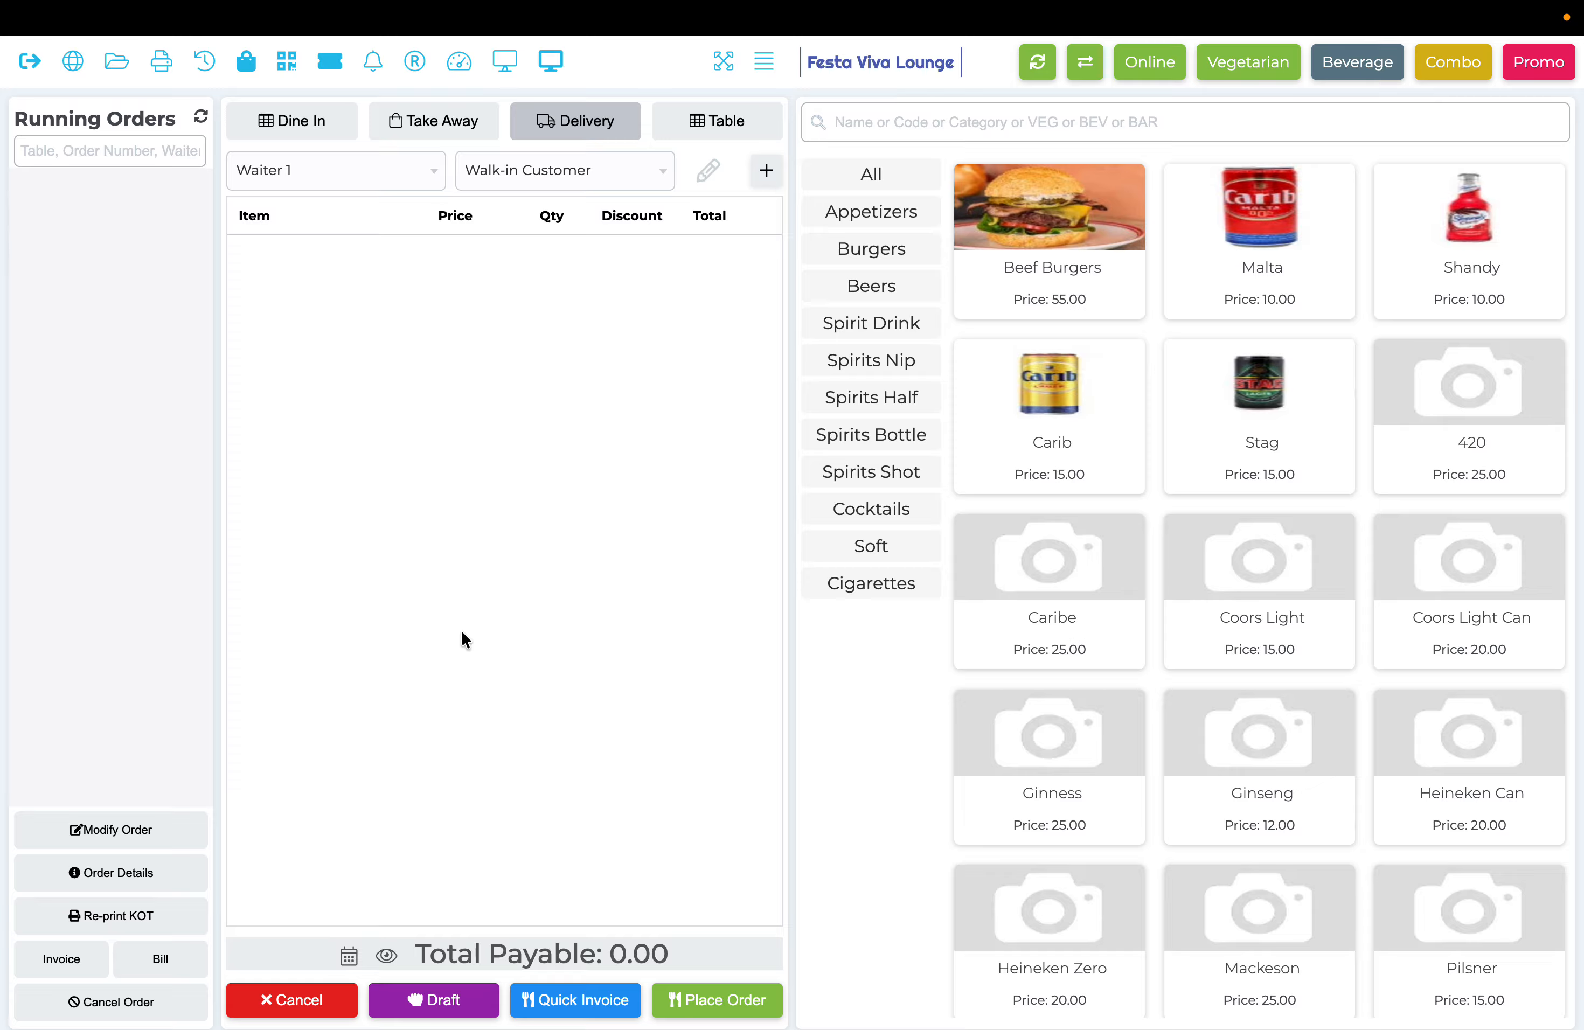
pyautogui.click(1061, 256)
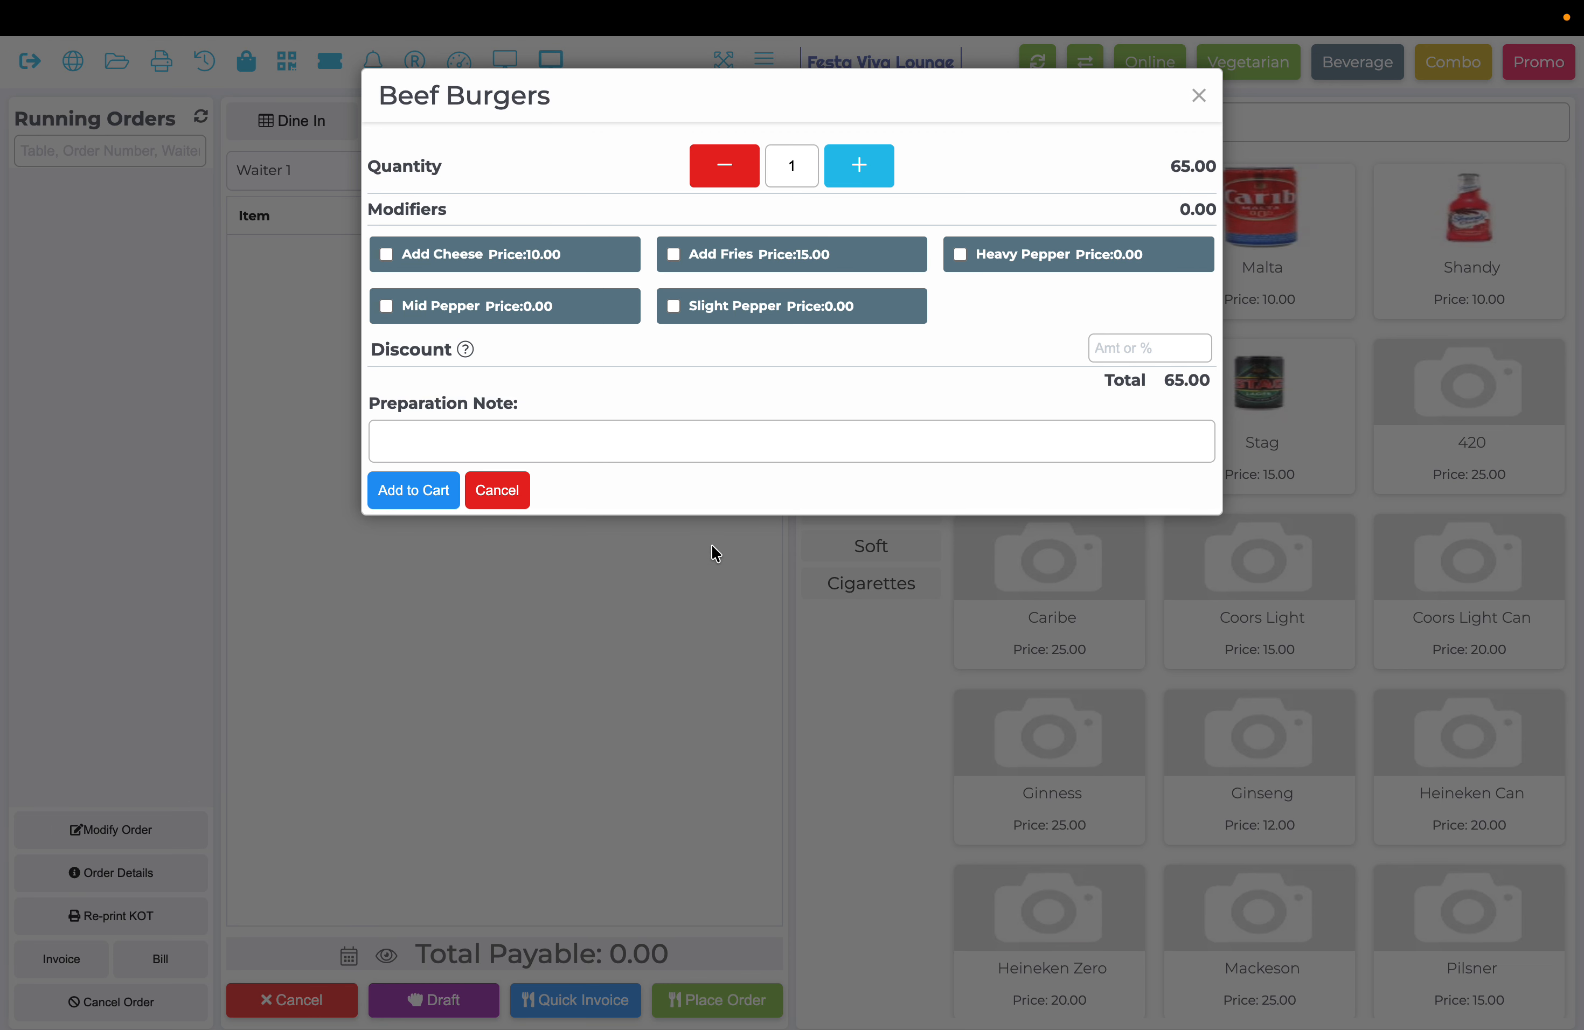
pyautogui.click(512, 497)
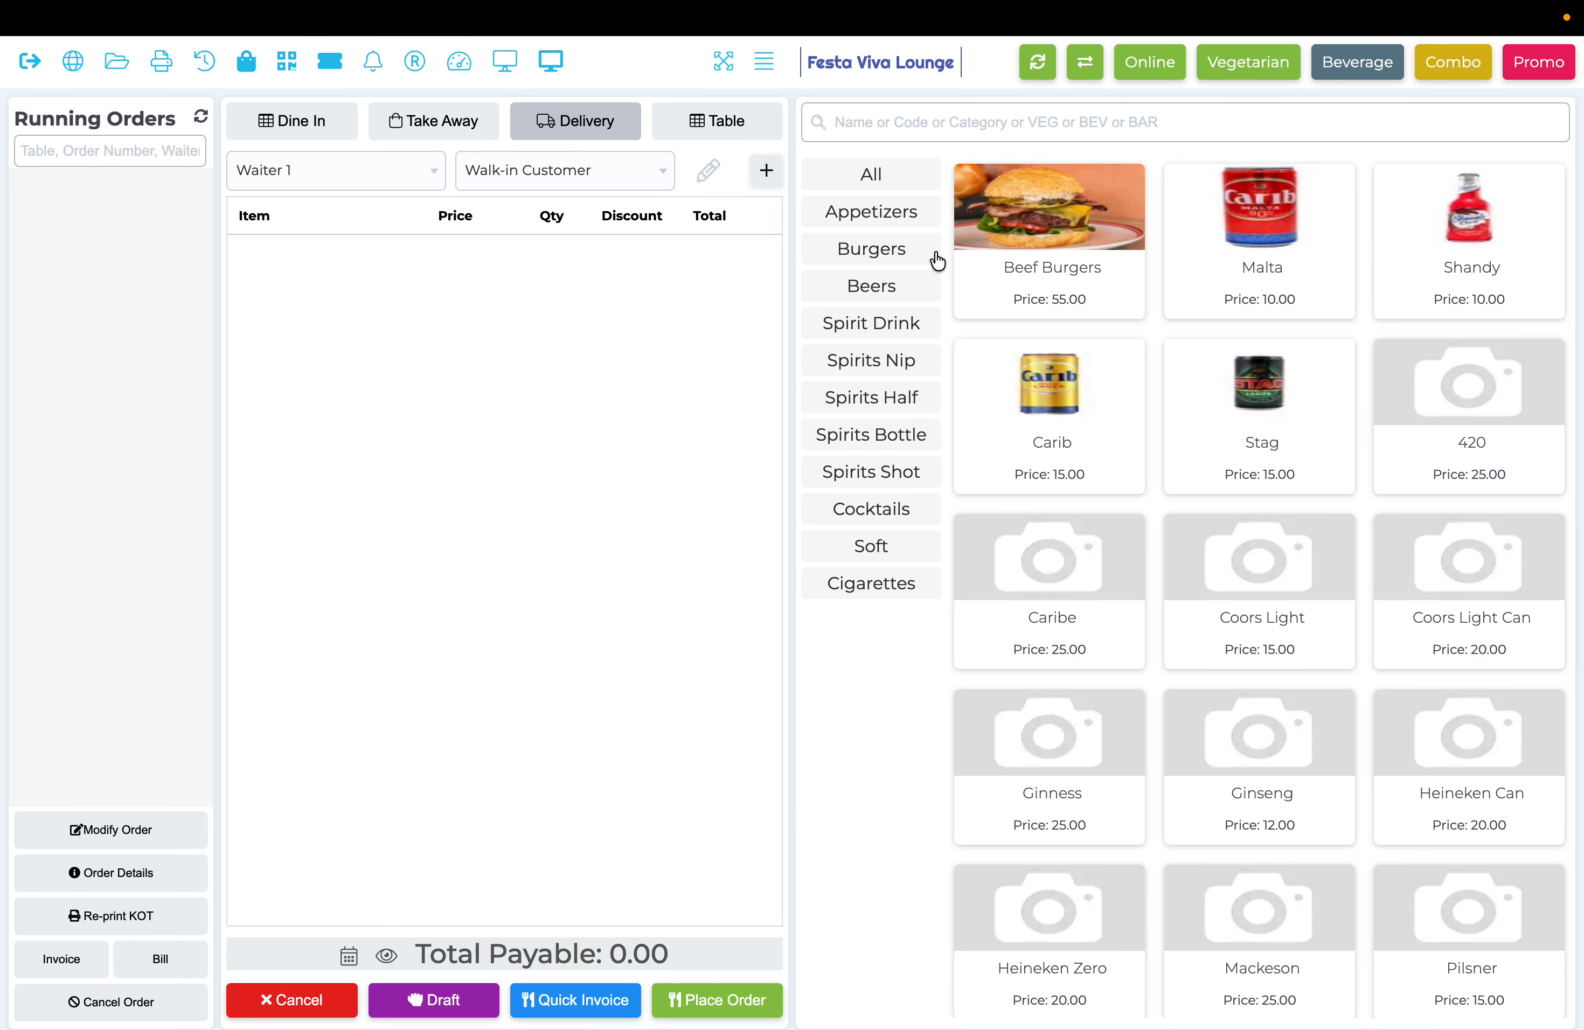
# Place a delivery order for the saved customer with one Beef Burgers and the Add Fries modifier.
pyautogui.click(1003, 268)
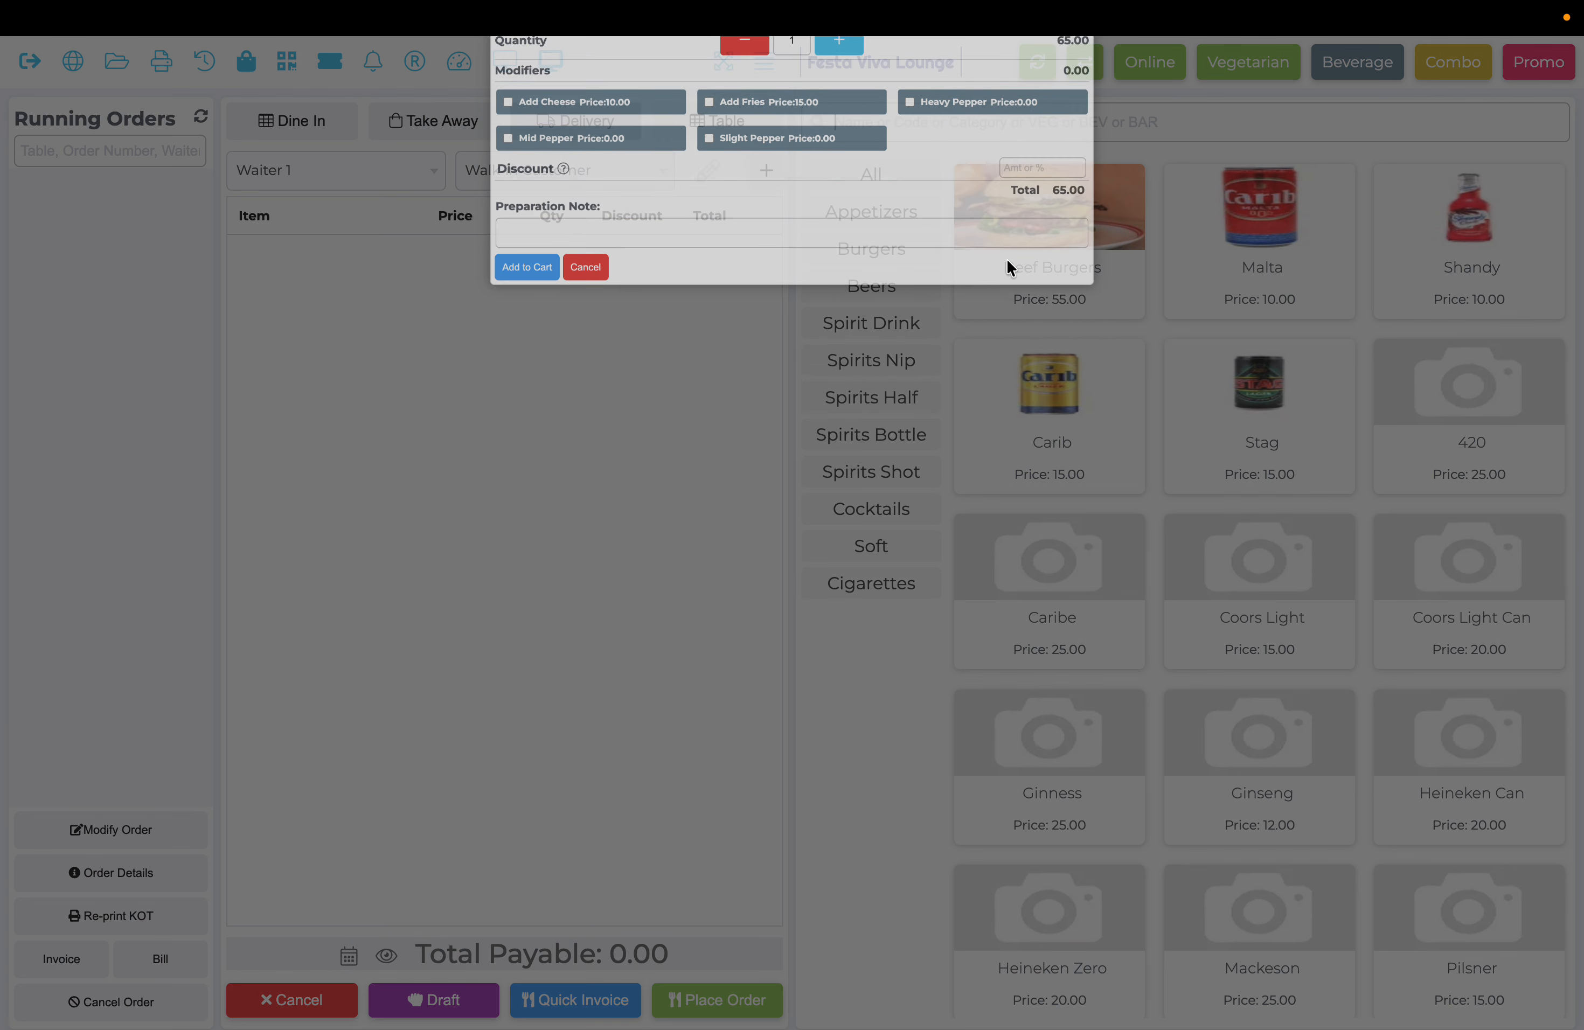
pyautogui.click(711, 255)
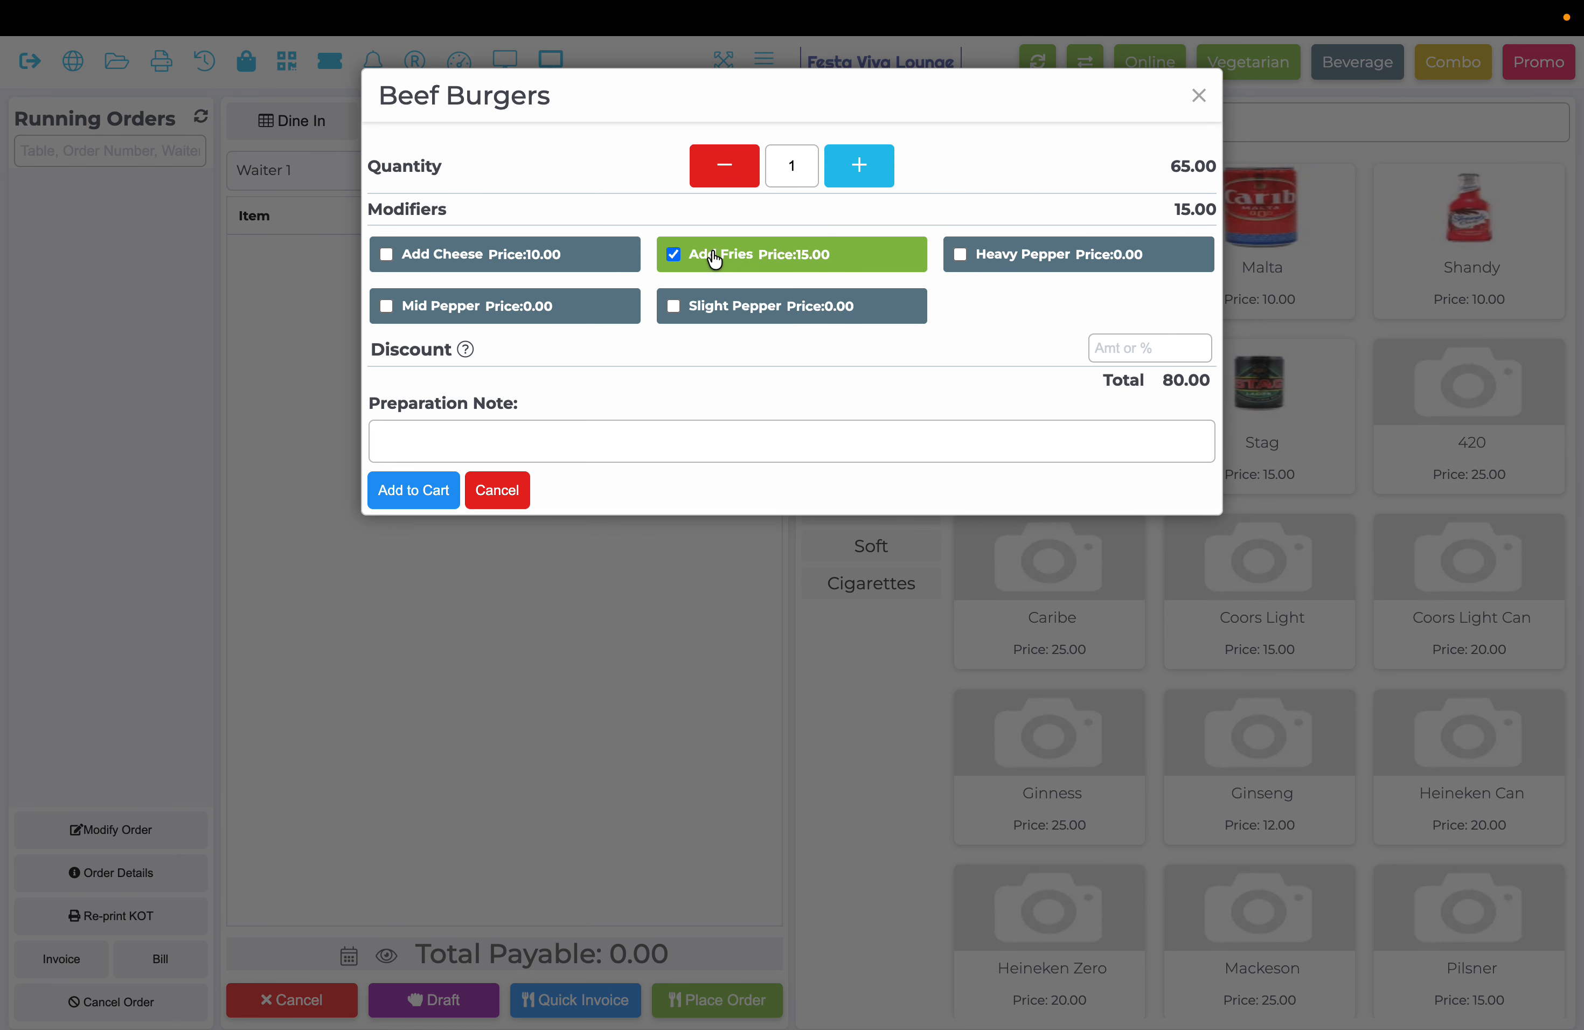
pyautogui.click(406, 492)
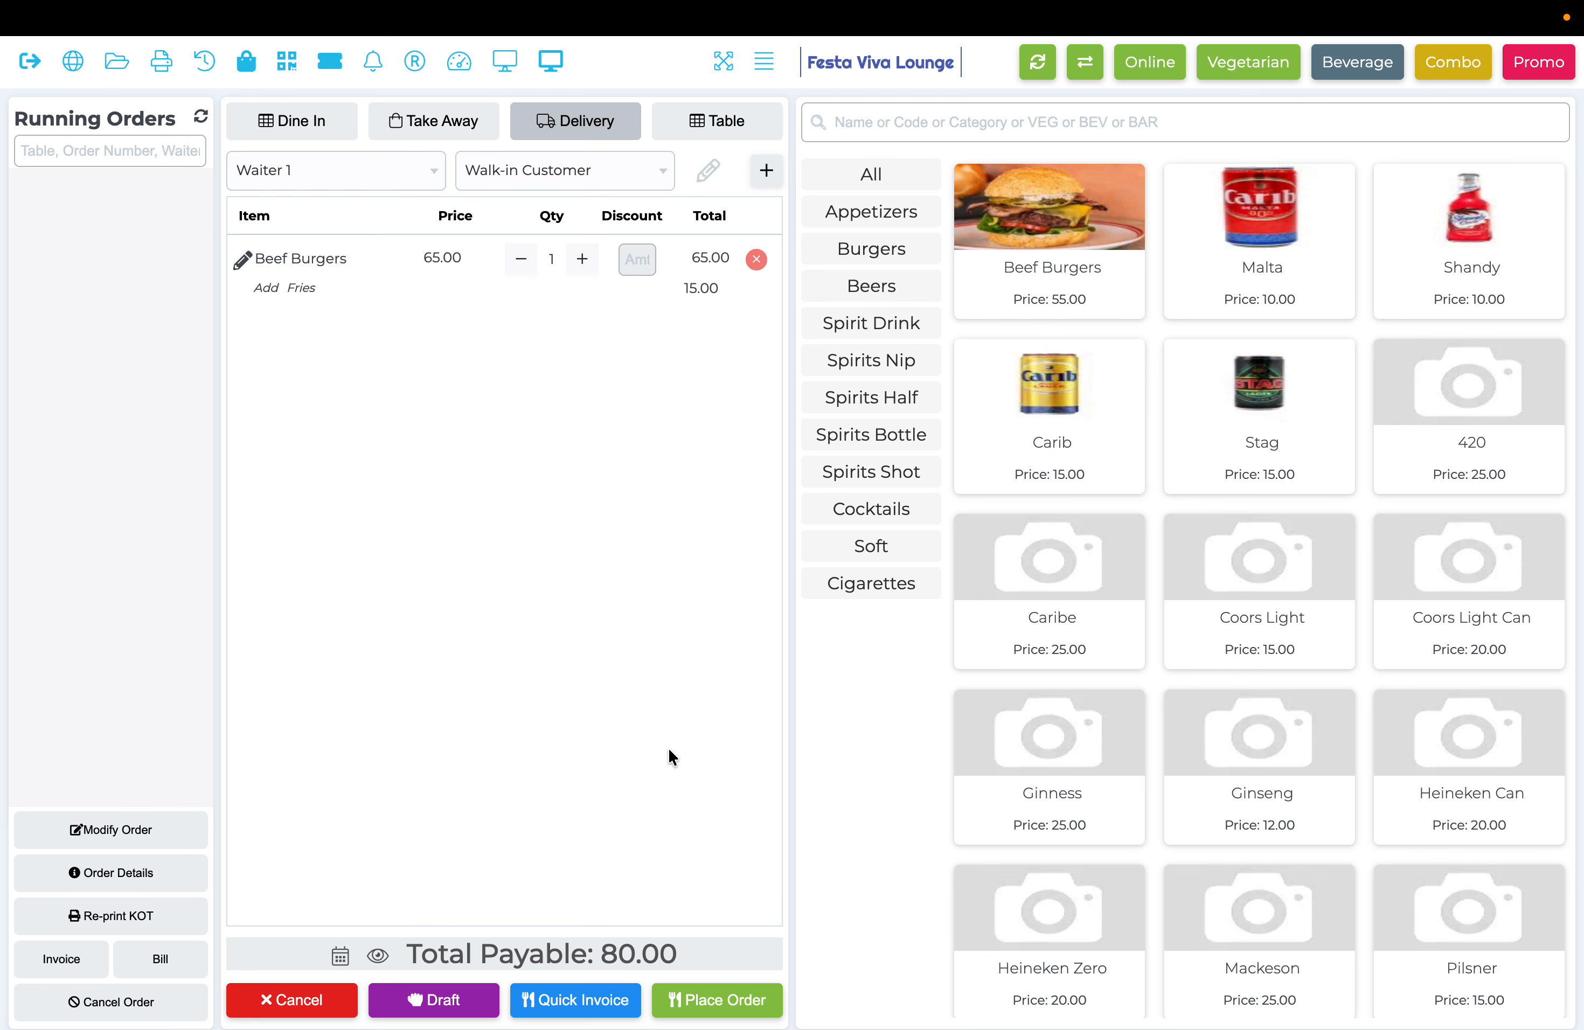
pyautogui.click(692, 1000)
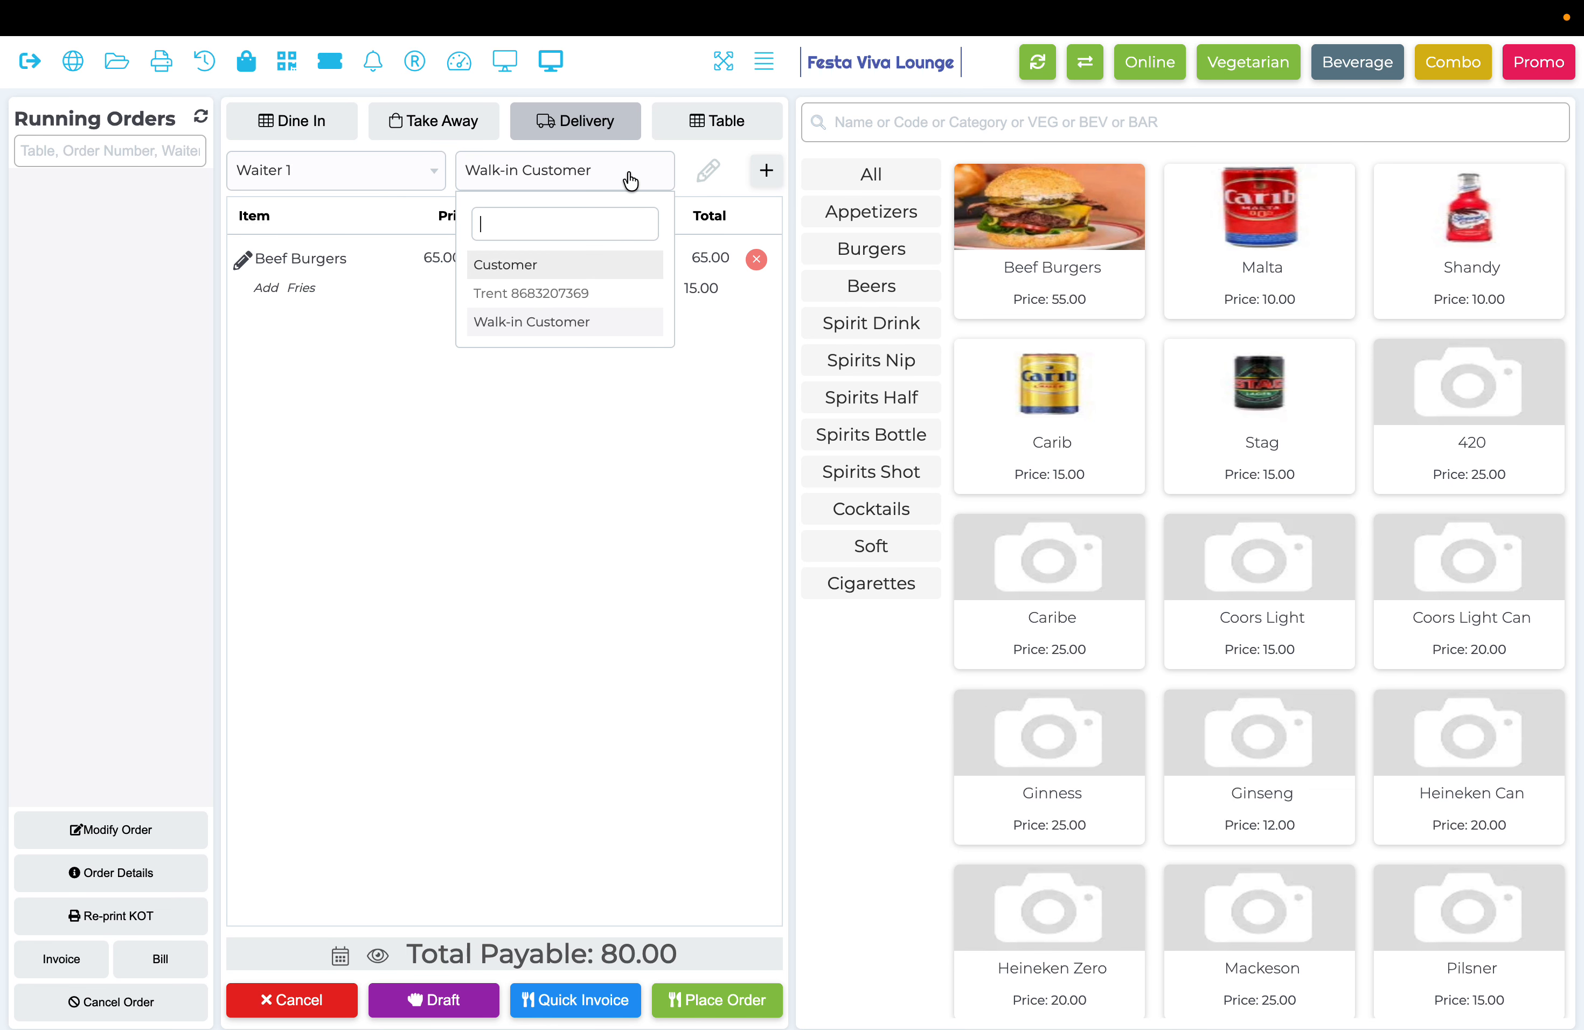
pyautogui.click(540, 293)
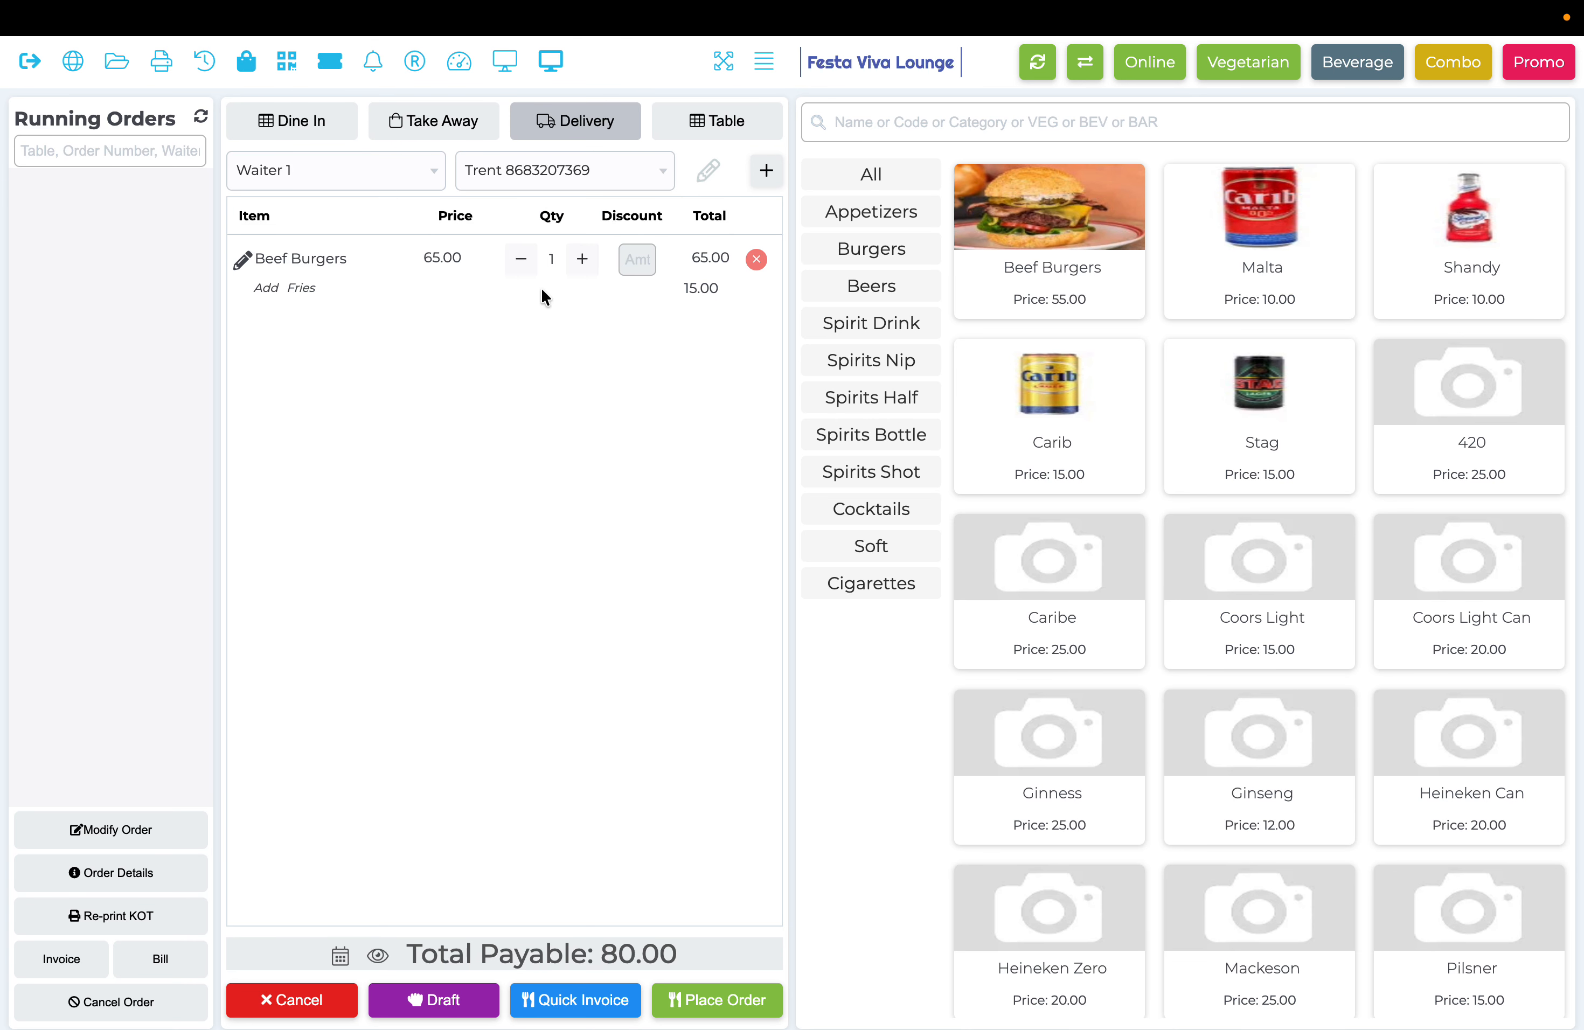
pyautogui.click(692, 1000)
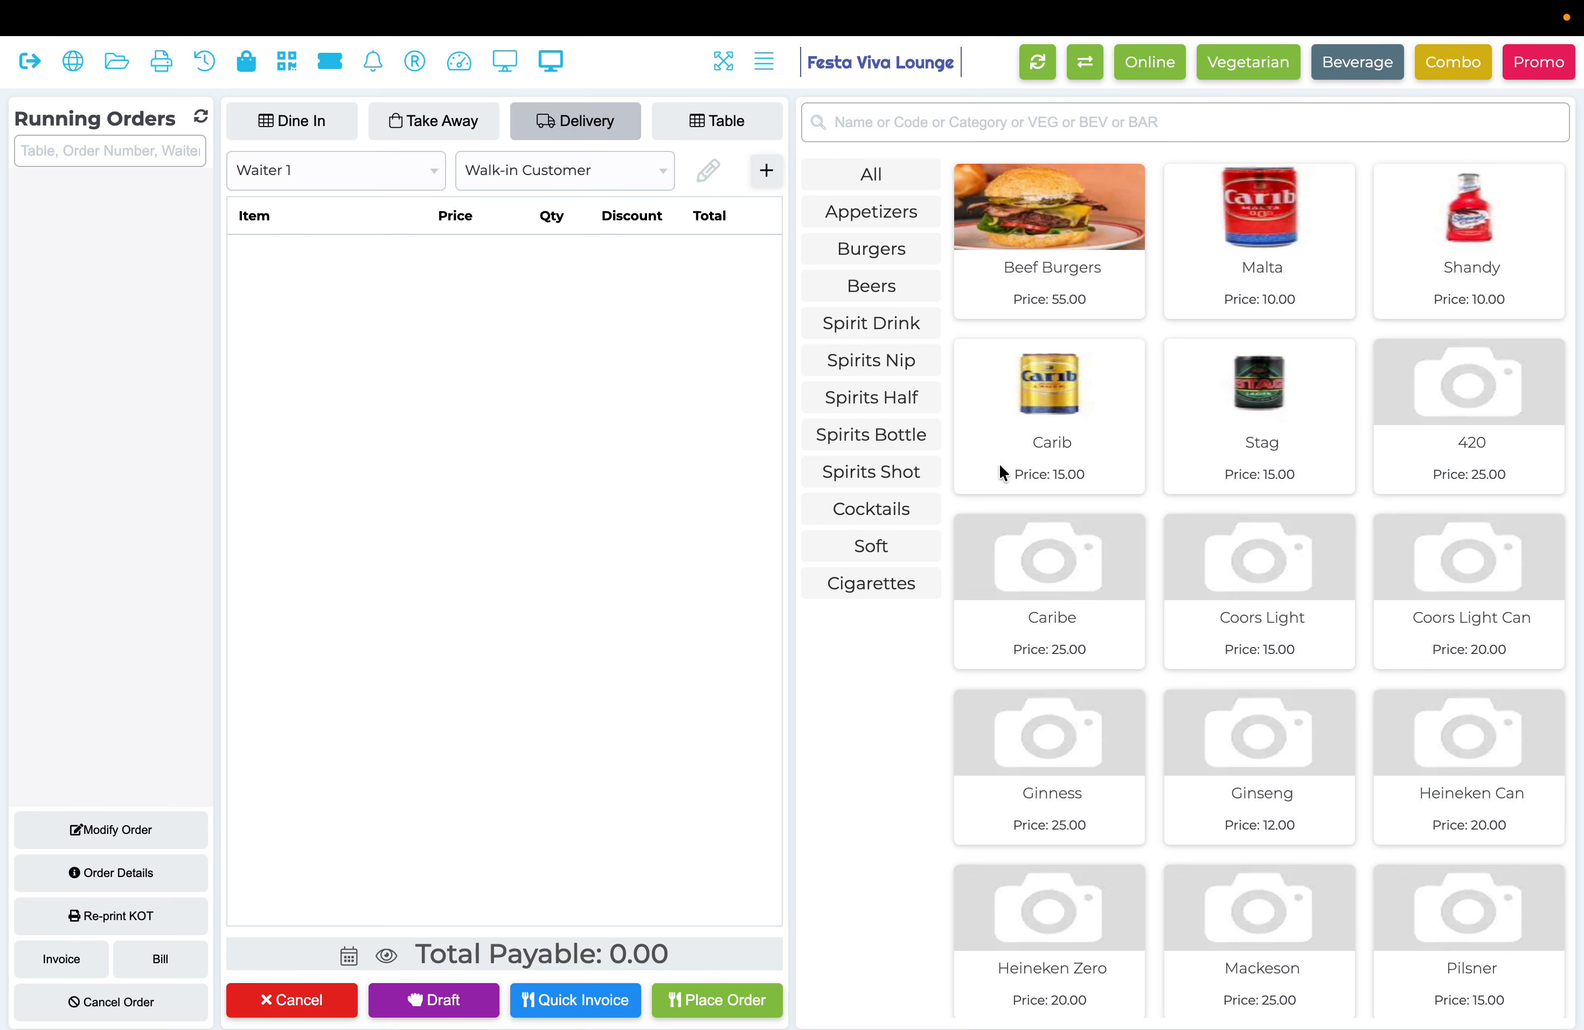
# Add one Malta and one Beef Burgers with the Slight Pepper modifier to a new delivery order.
pyautogui.click(1255, 228)
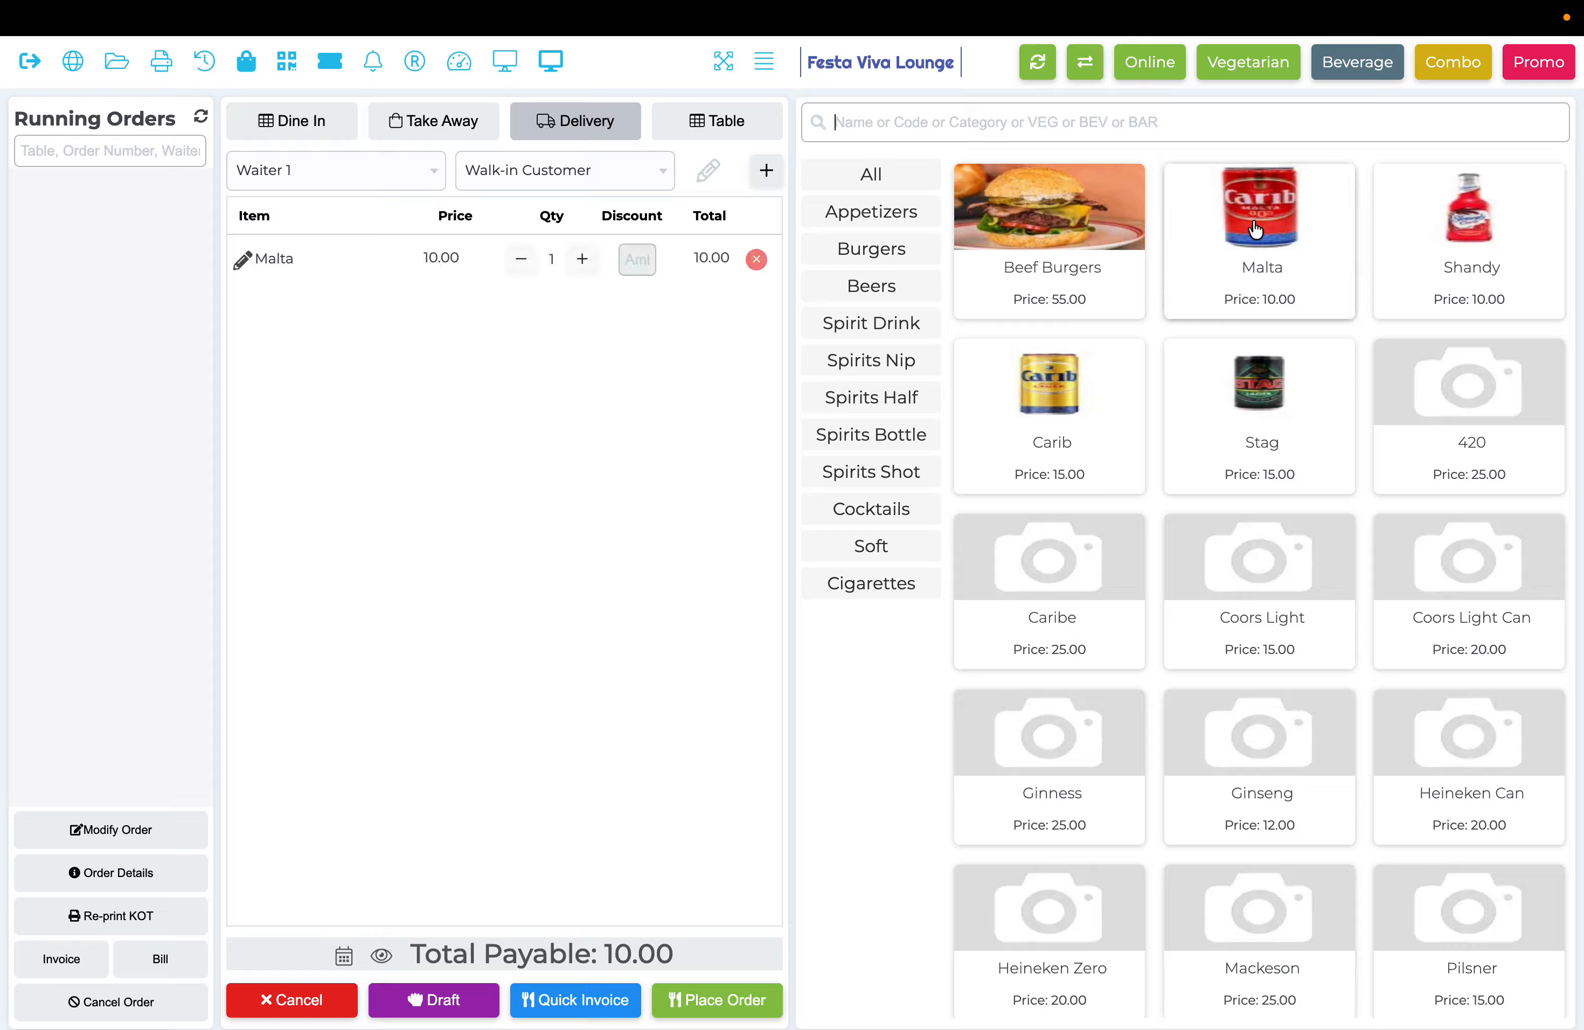
pyautogui.click(1049, 270)
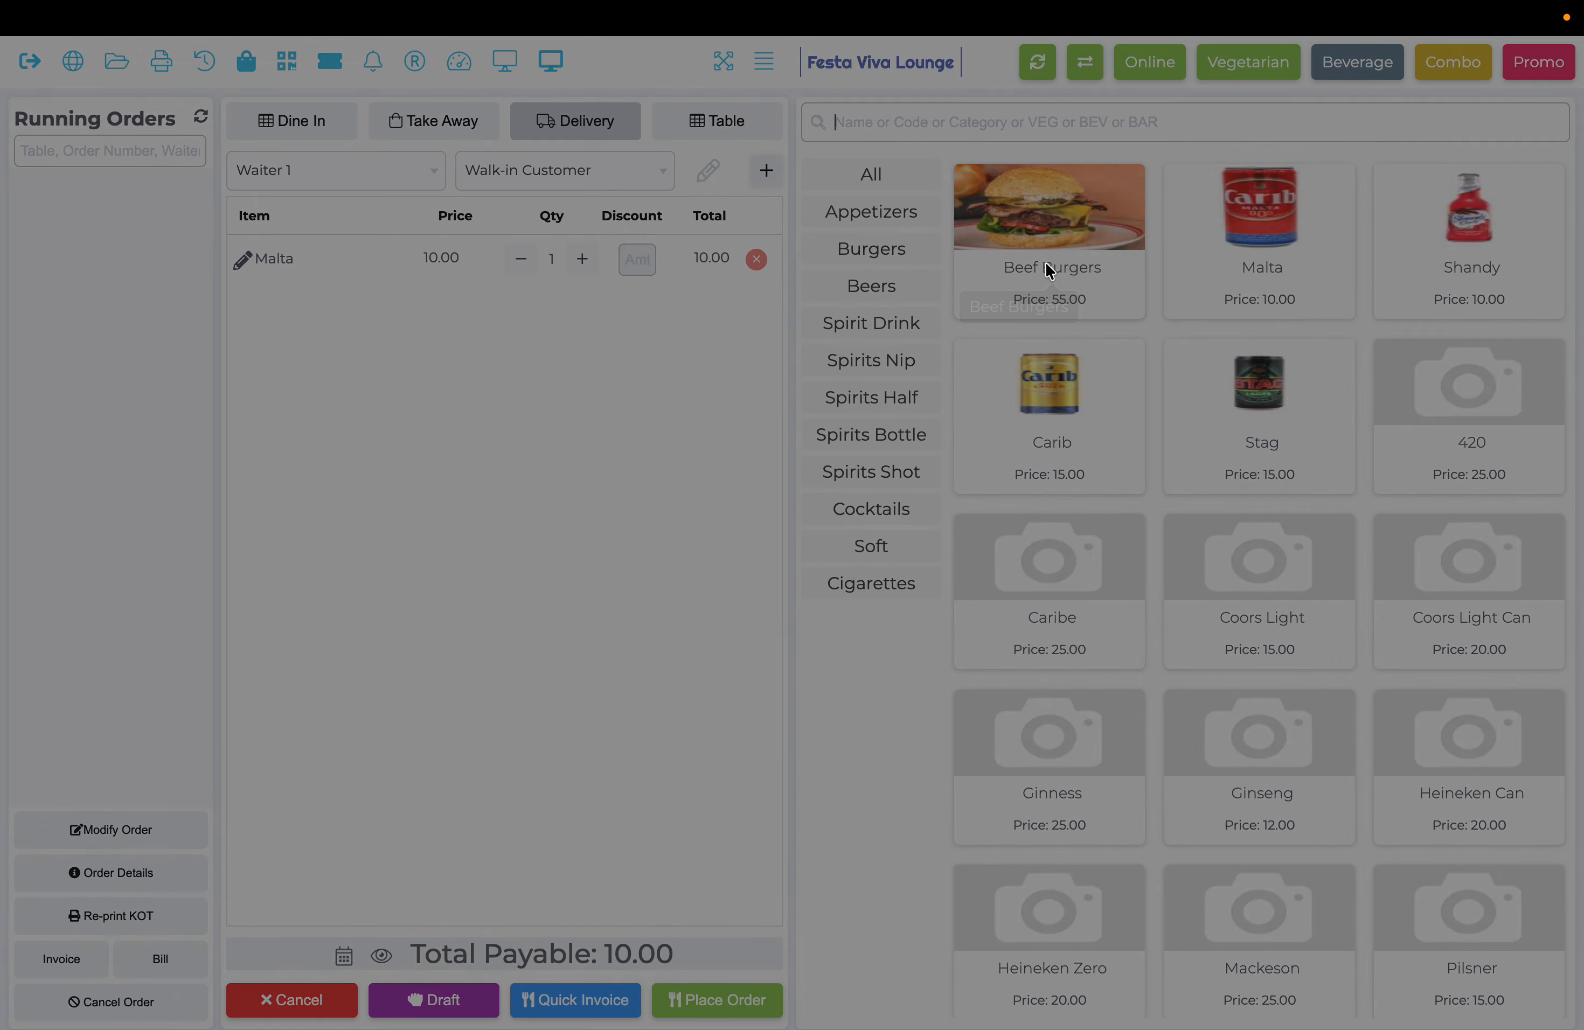
pyautogui.click(743, 306)
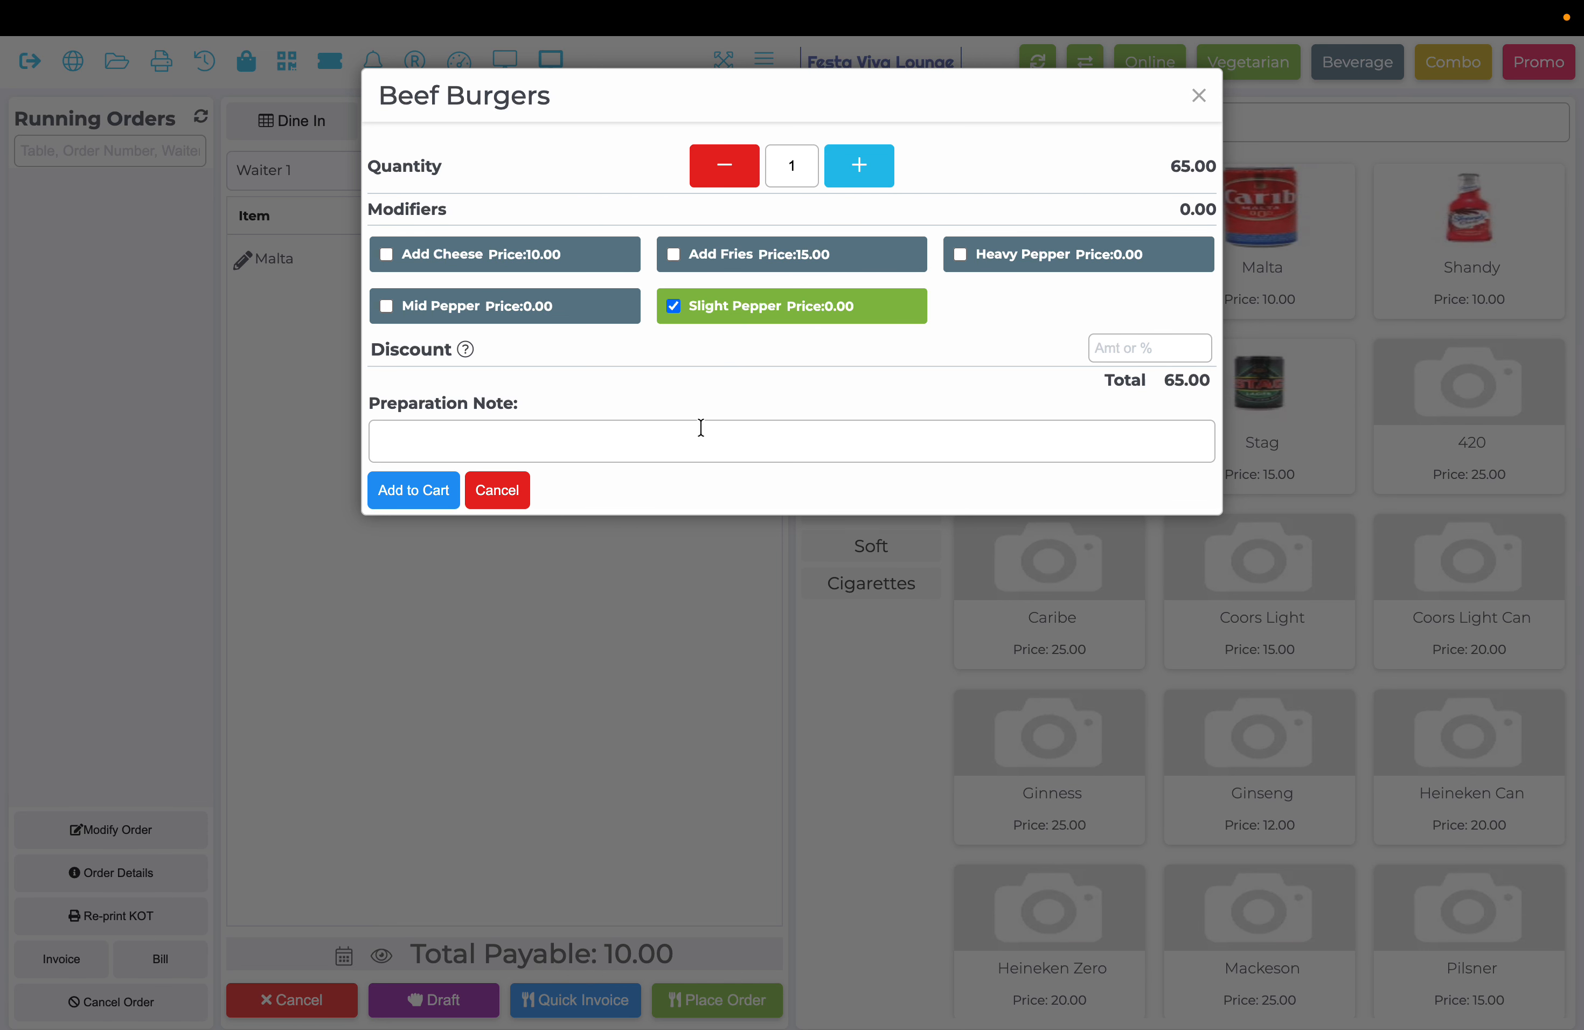
pyautogui.click(413, 492)
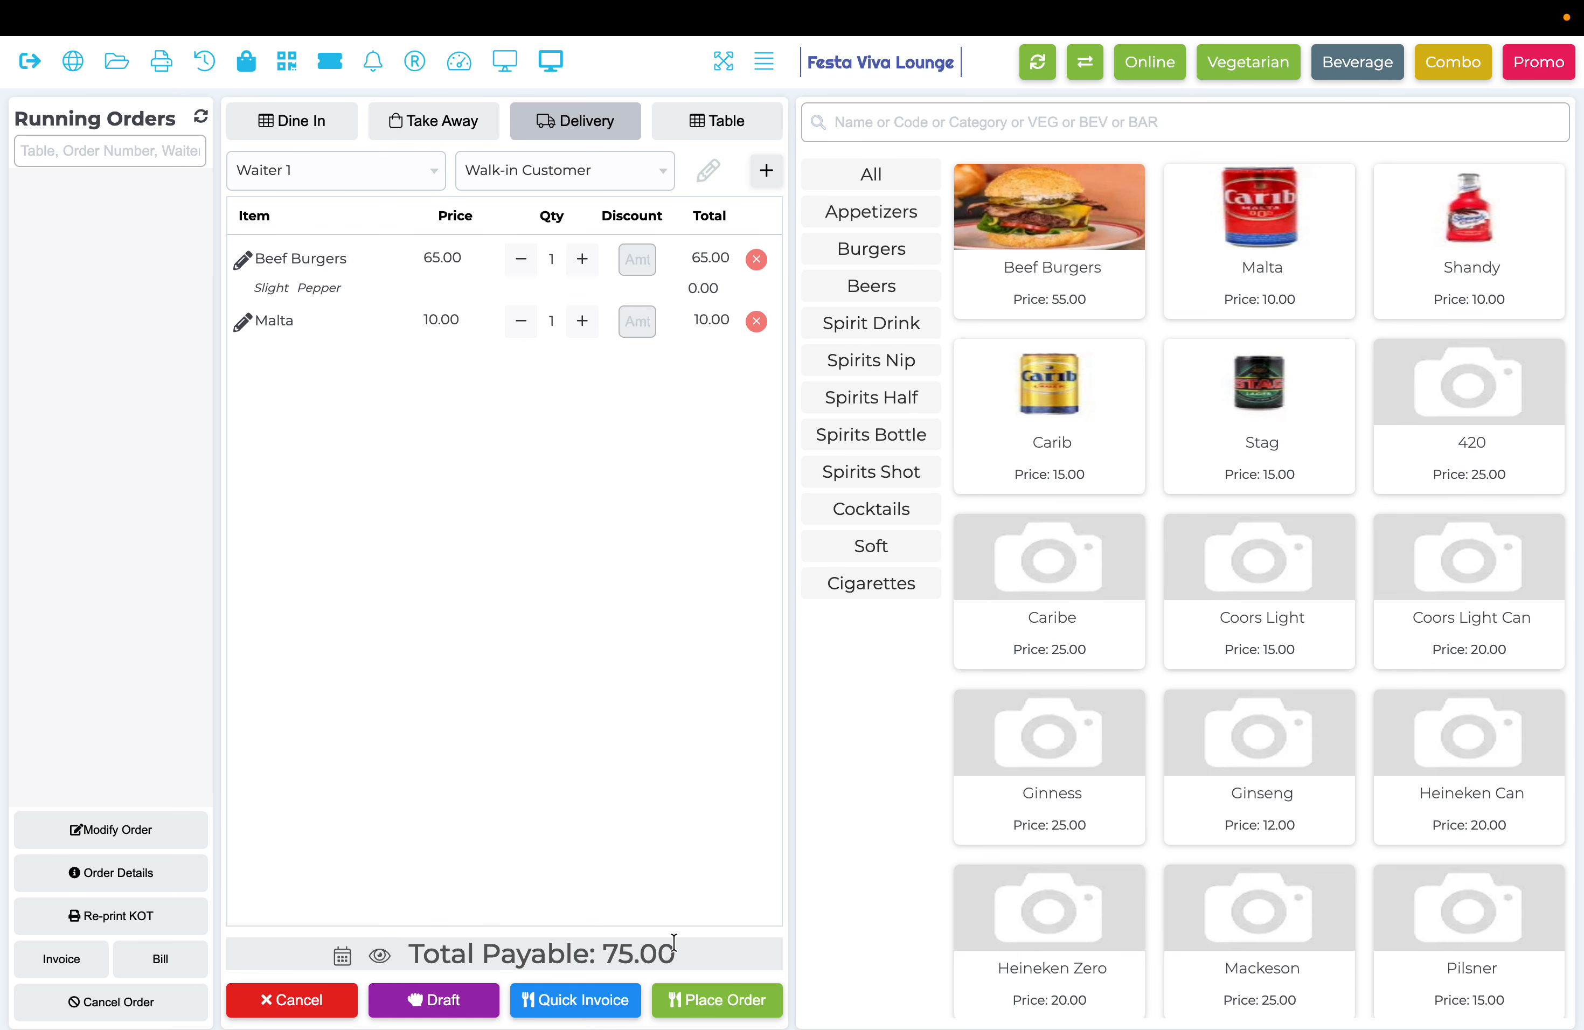
# Try to place the delivery order with Walk-in Customer and Waiter 1 selected.
pyautogui.click(662, 180)
pyautogui.click(583, 322)
pyautogui.click(694, 1002)
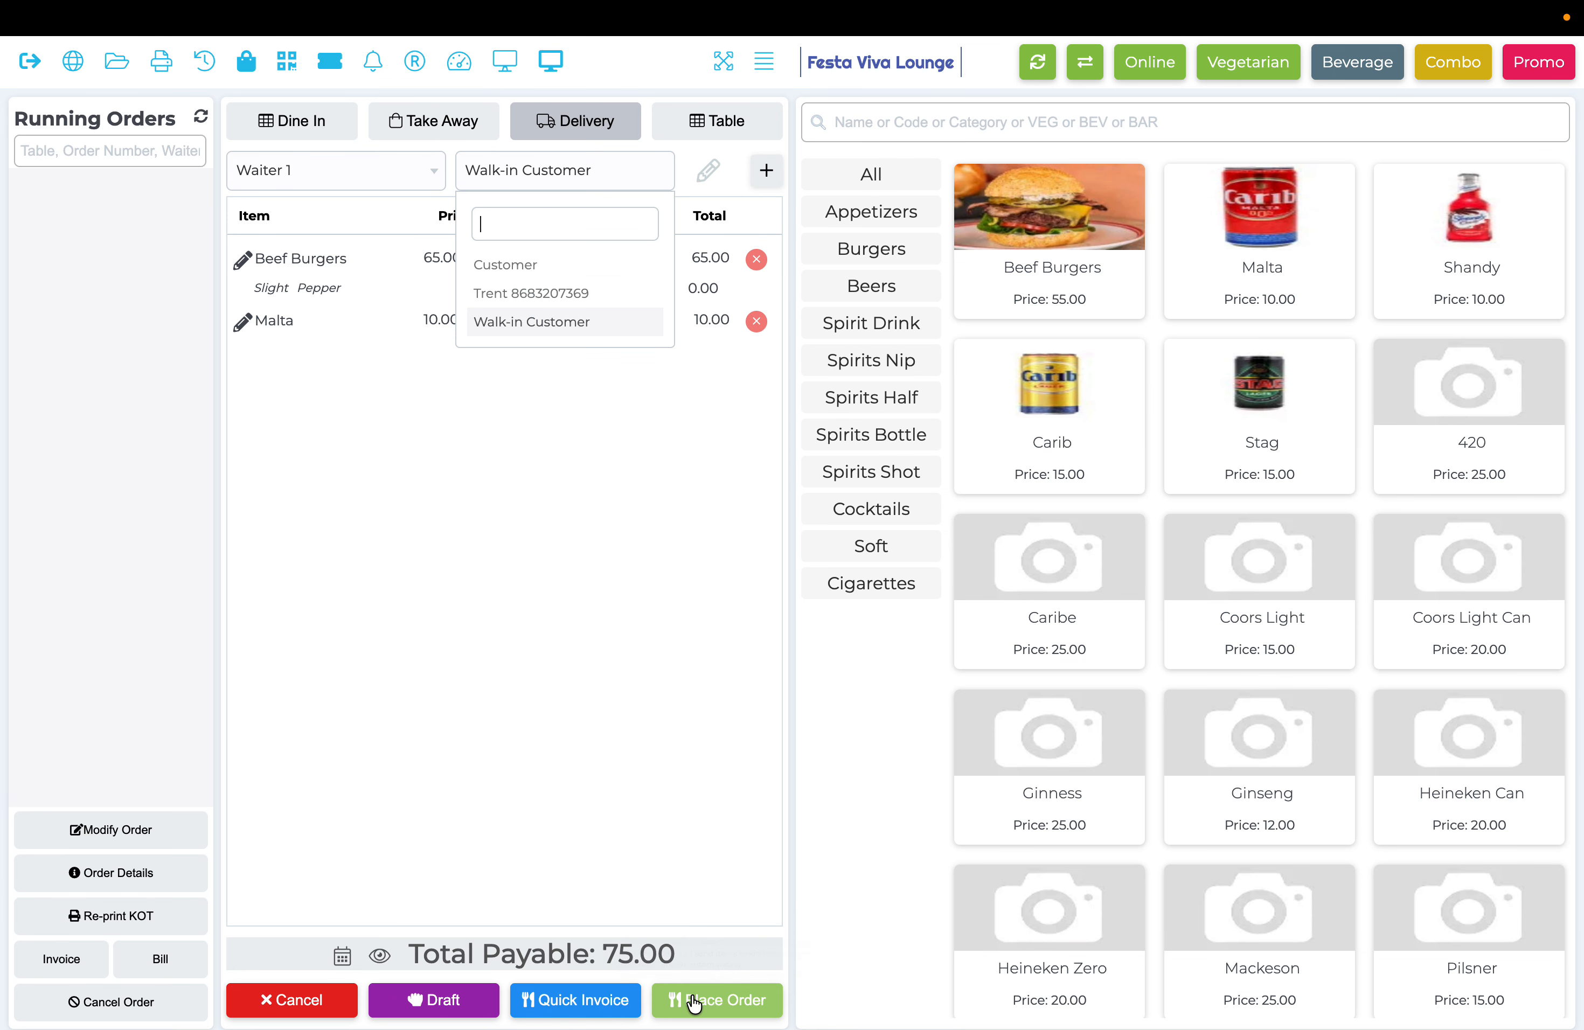
pyautogui.click(506, 322)
pyautogui.click(431, 170)
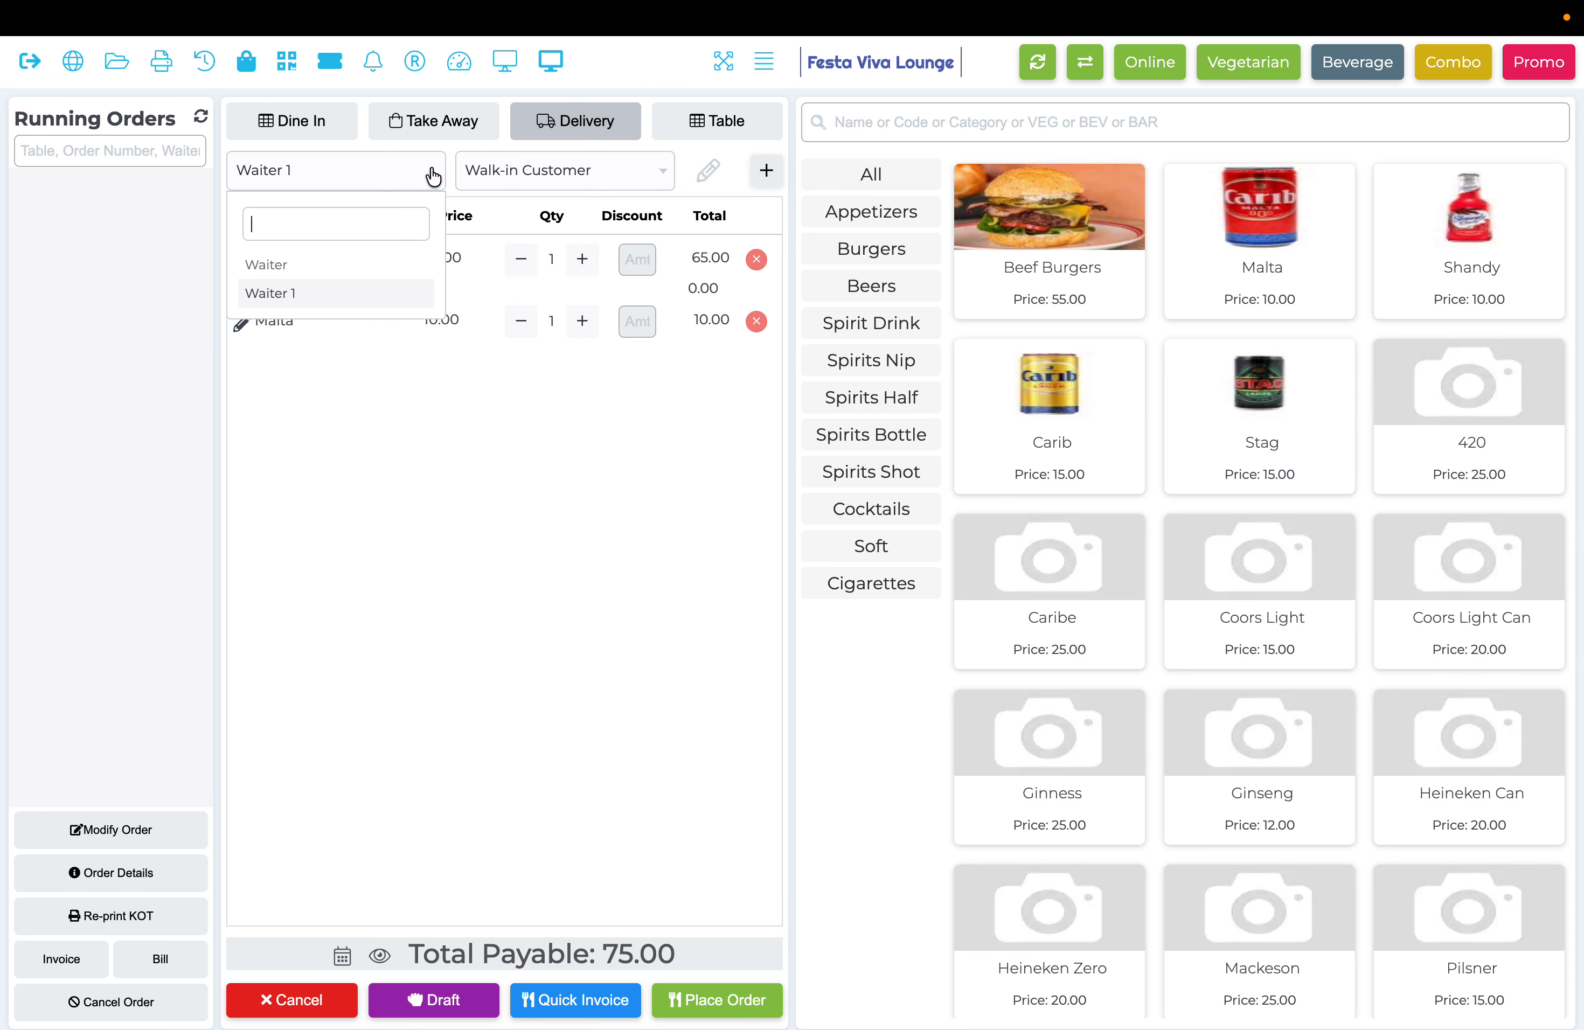
pyautogui.click(361, 293)
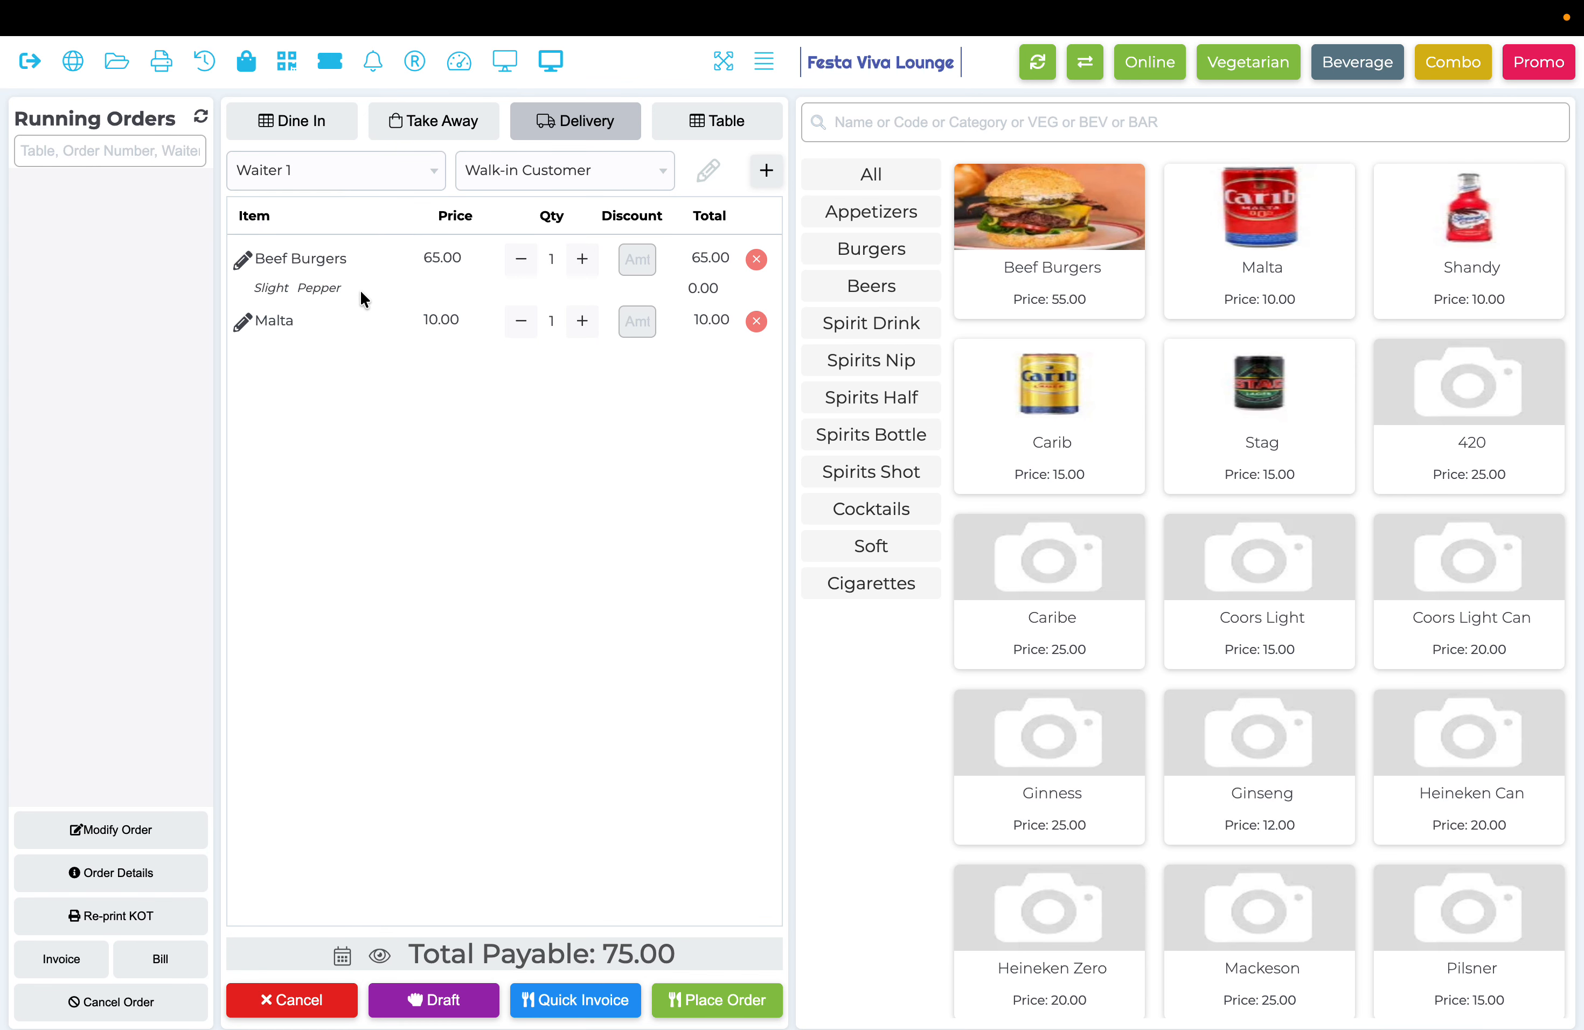
# Place the delivery order for the saved customer and expand its details in the running orders.
pyautogui.click(695, 1002)
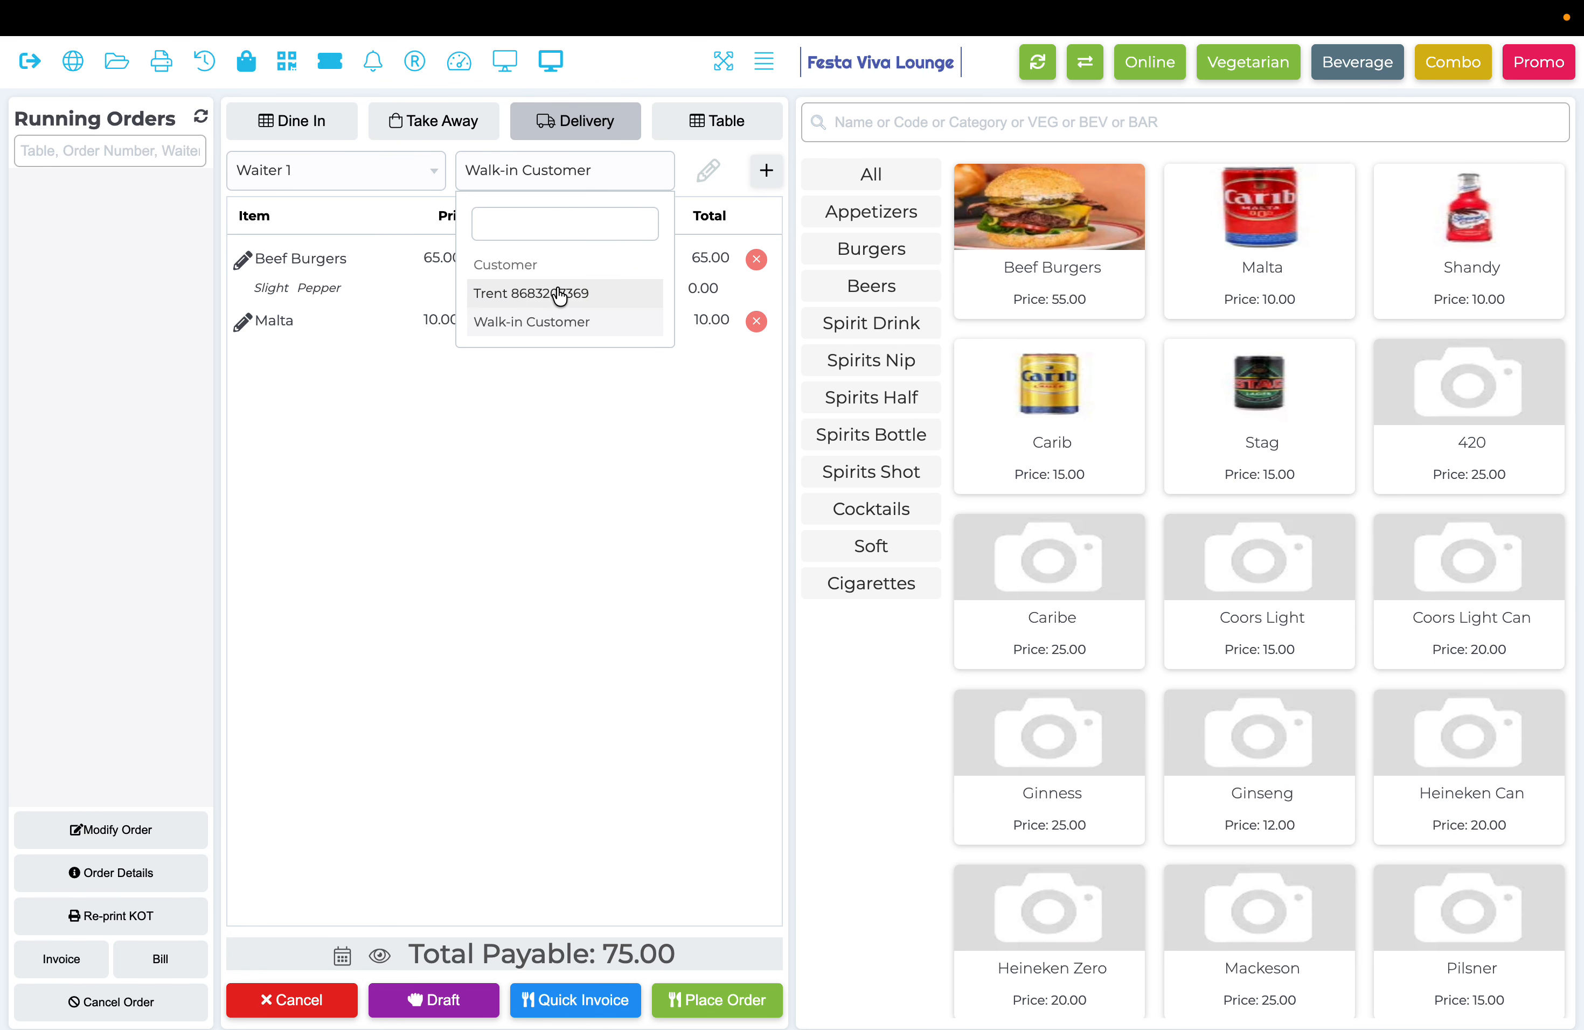
pyautogui.click(556, 291)
pyautogui.click(714, 1004)
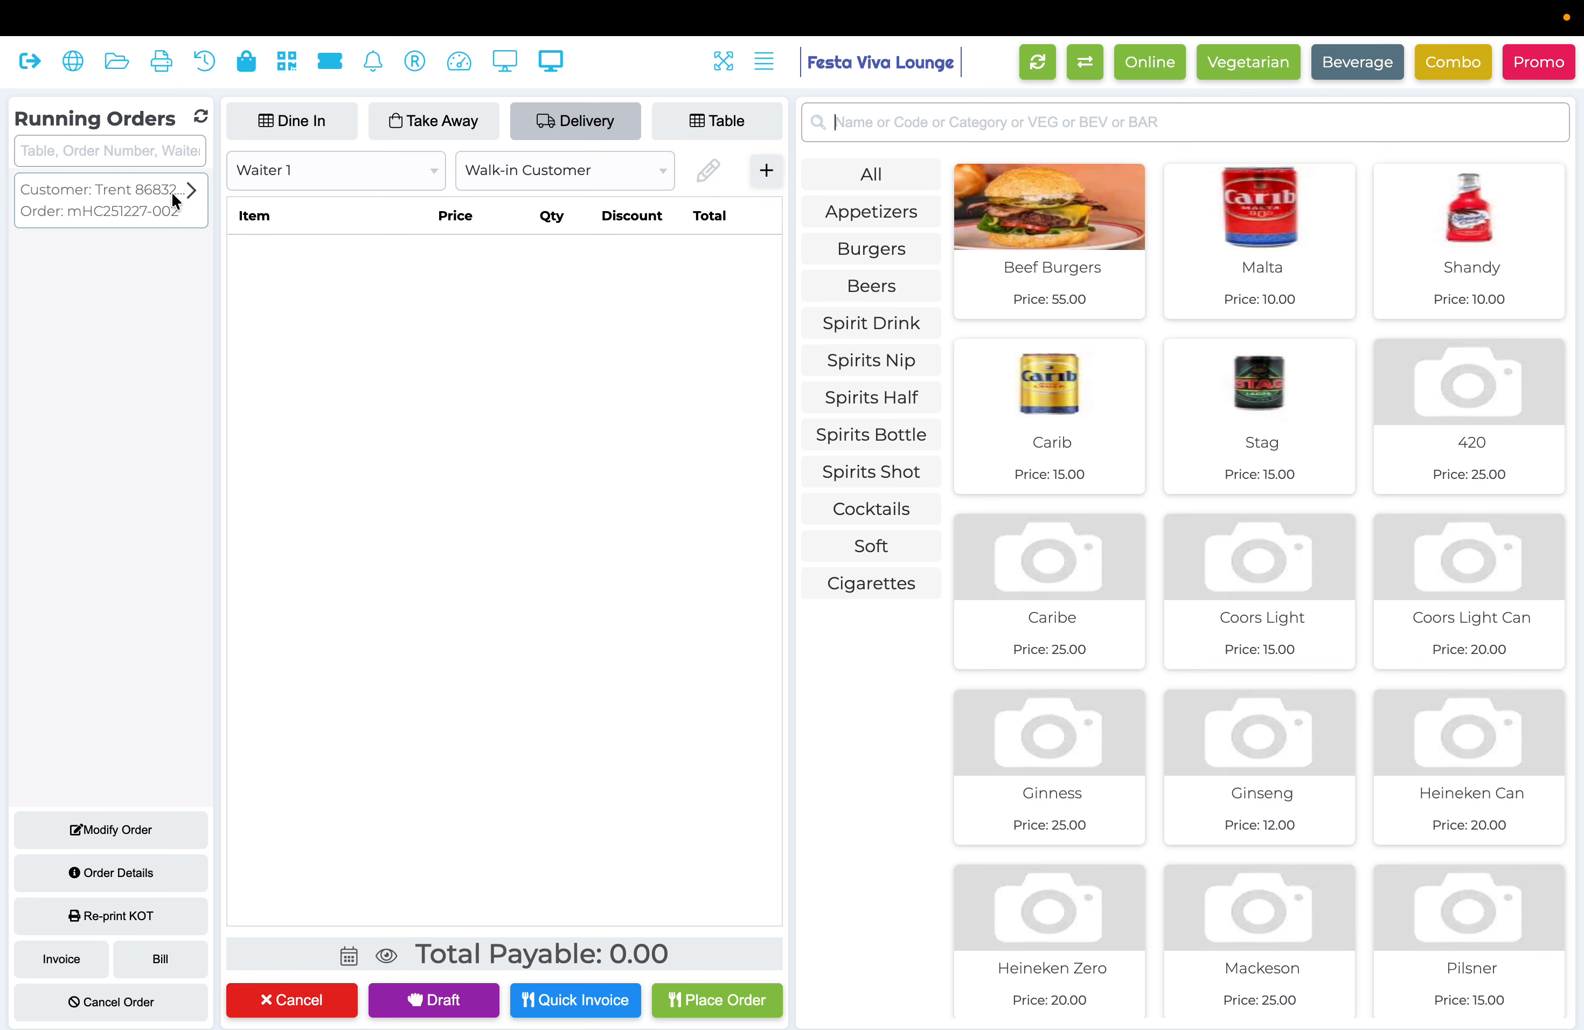
pyautogui.click(190, 194)
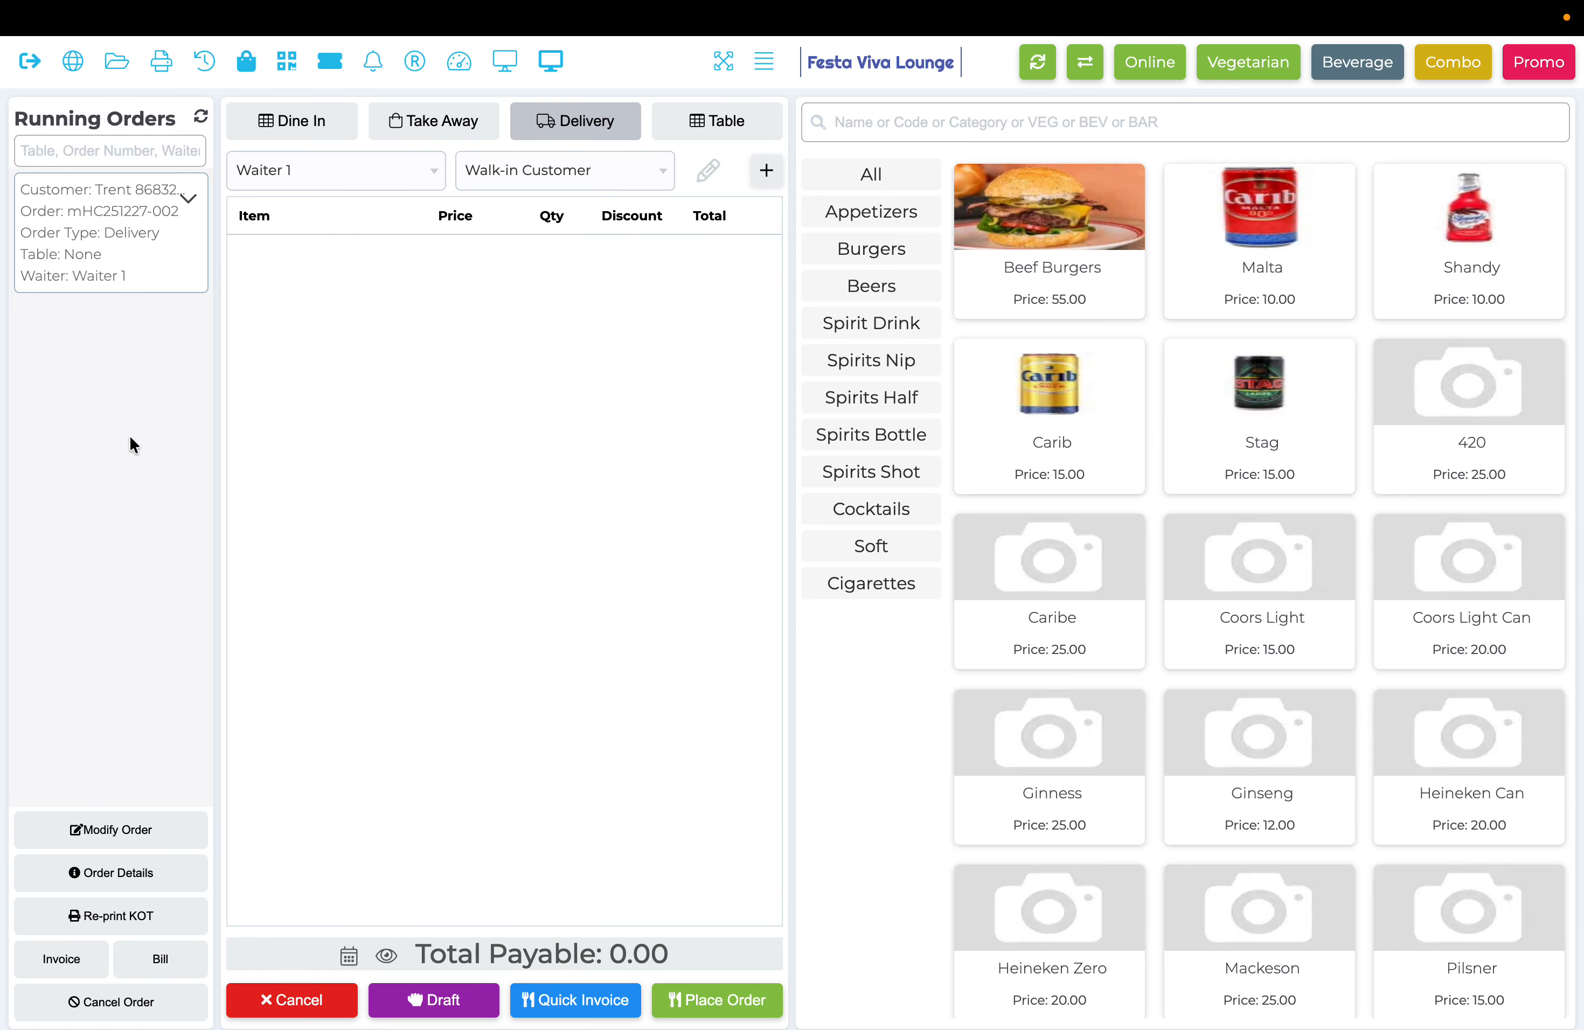
# Review the details of the running delivery order and update the order with one Stag added.
pyautogui.click(121, 885)
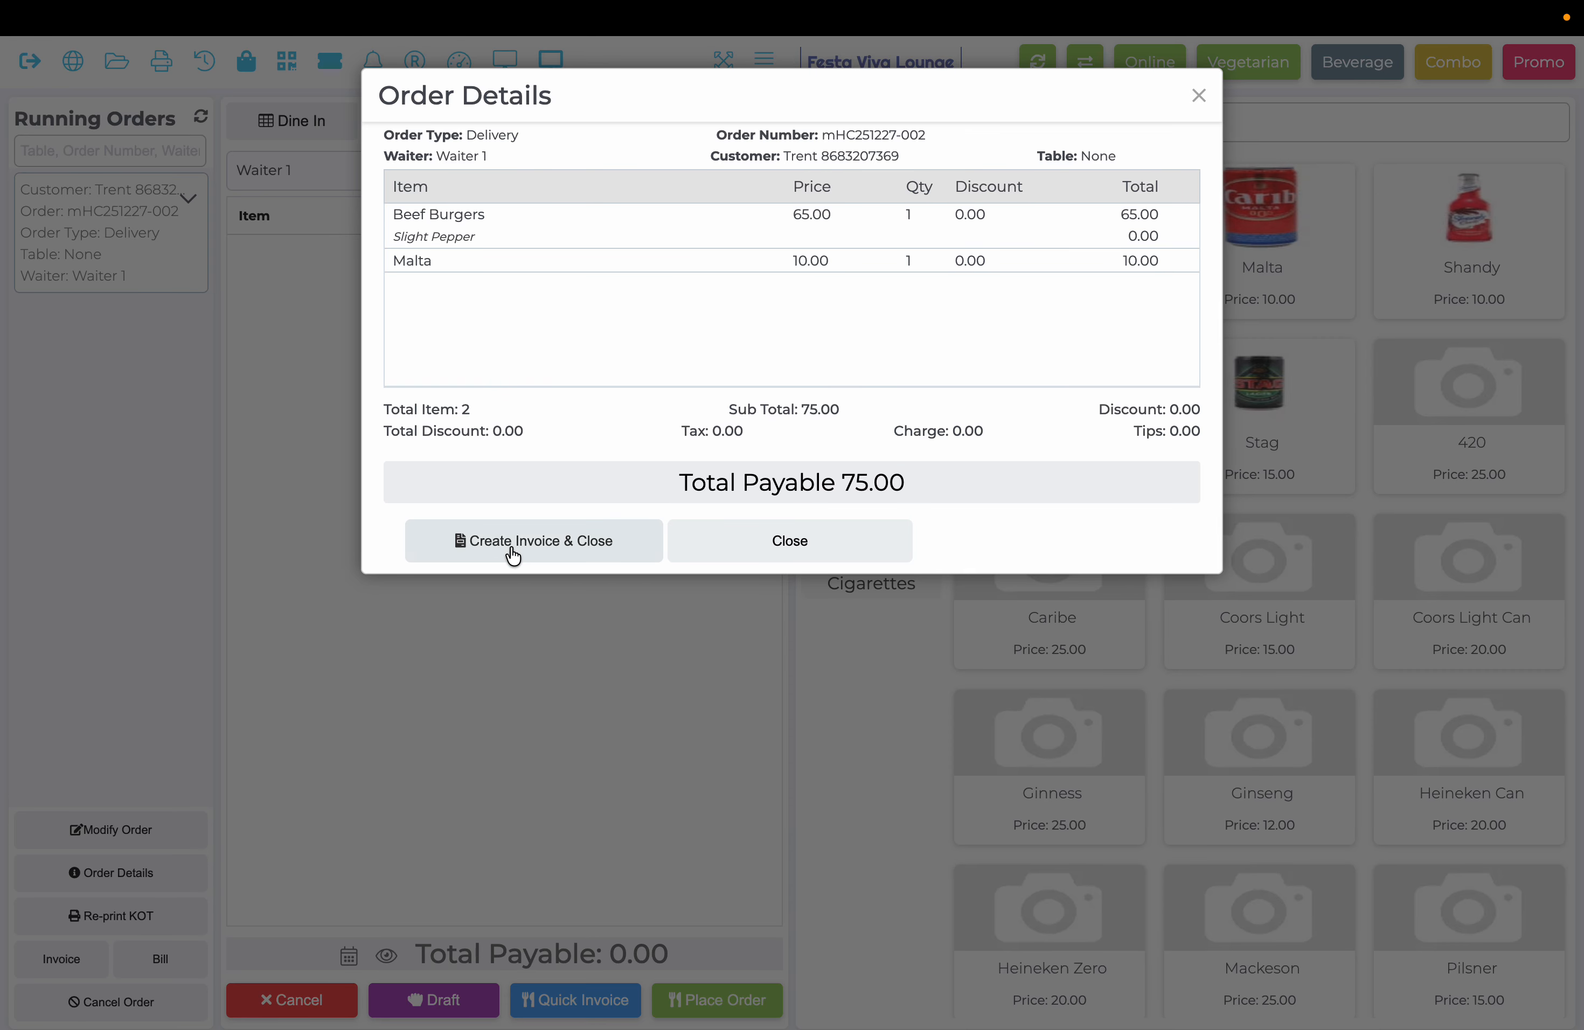
pyautogui.click(756, 543)
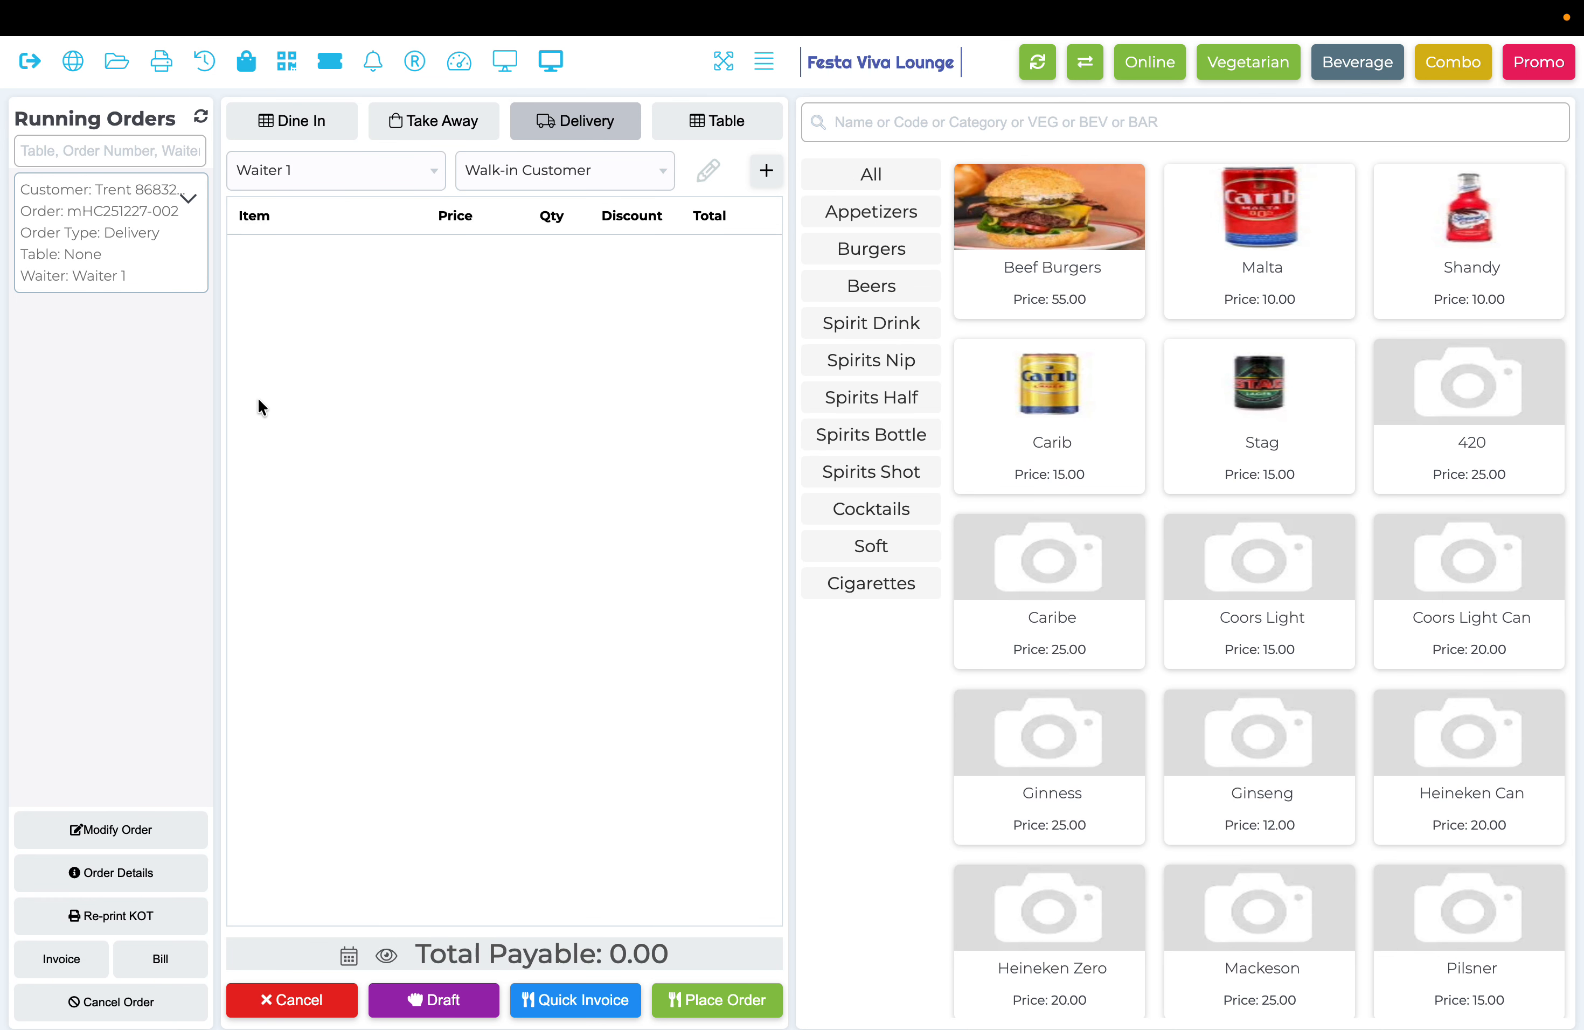
pyautogui.click(127, 829)
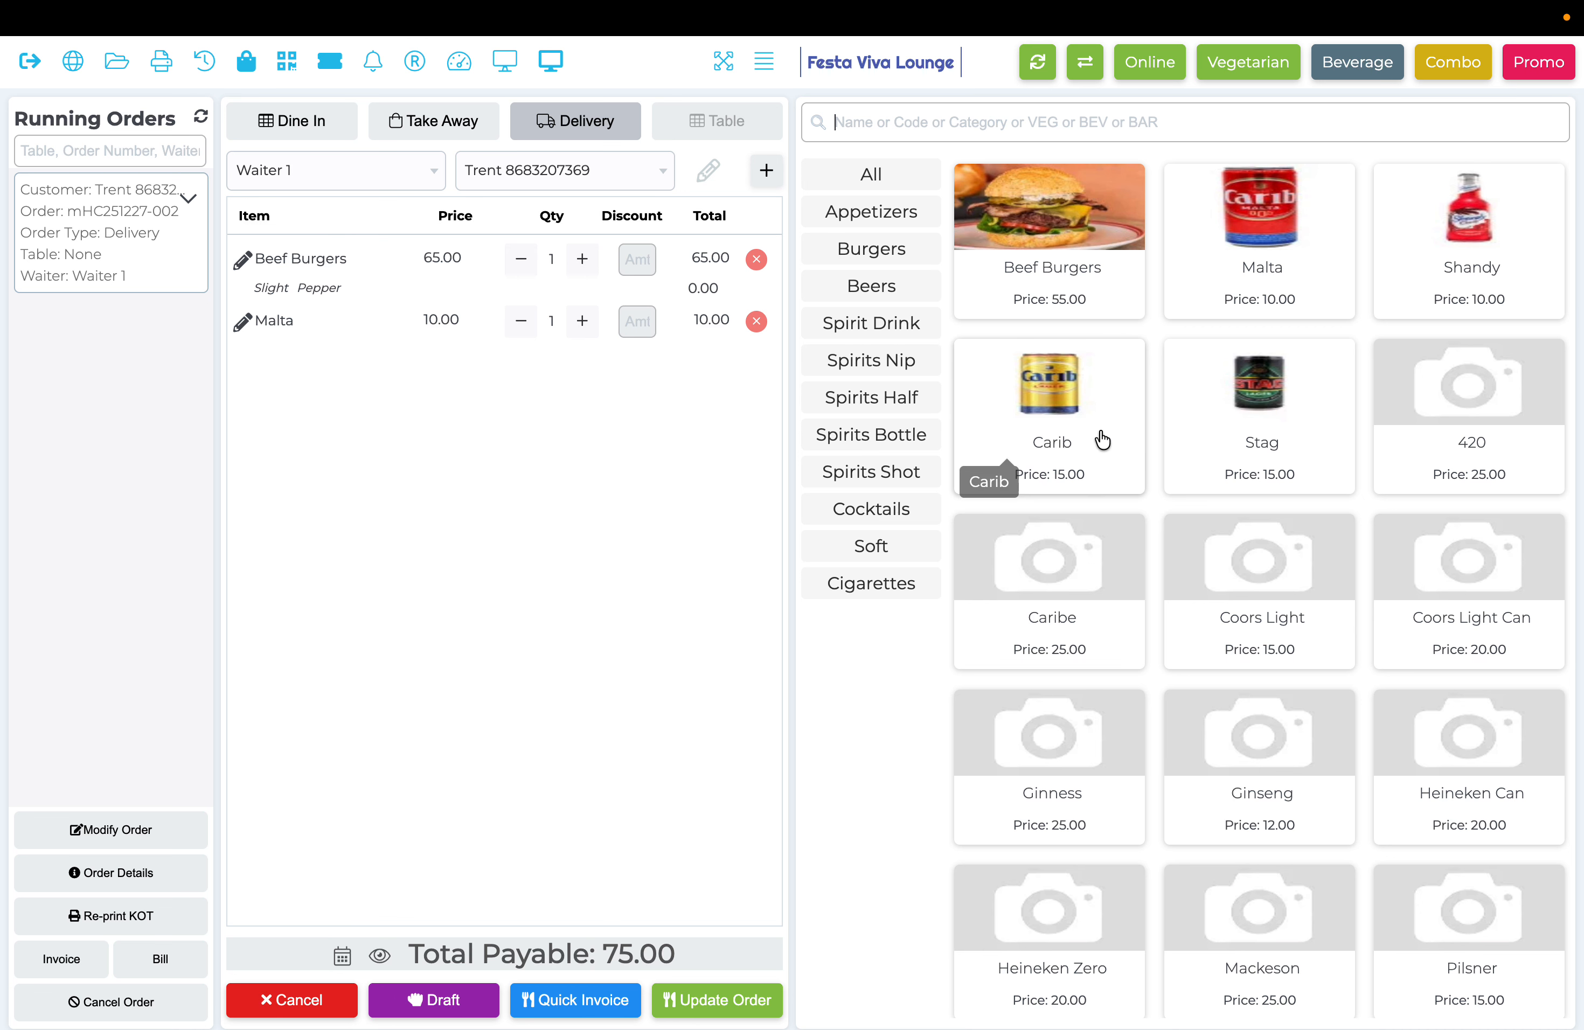
pyautogui.click(1271, 407)
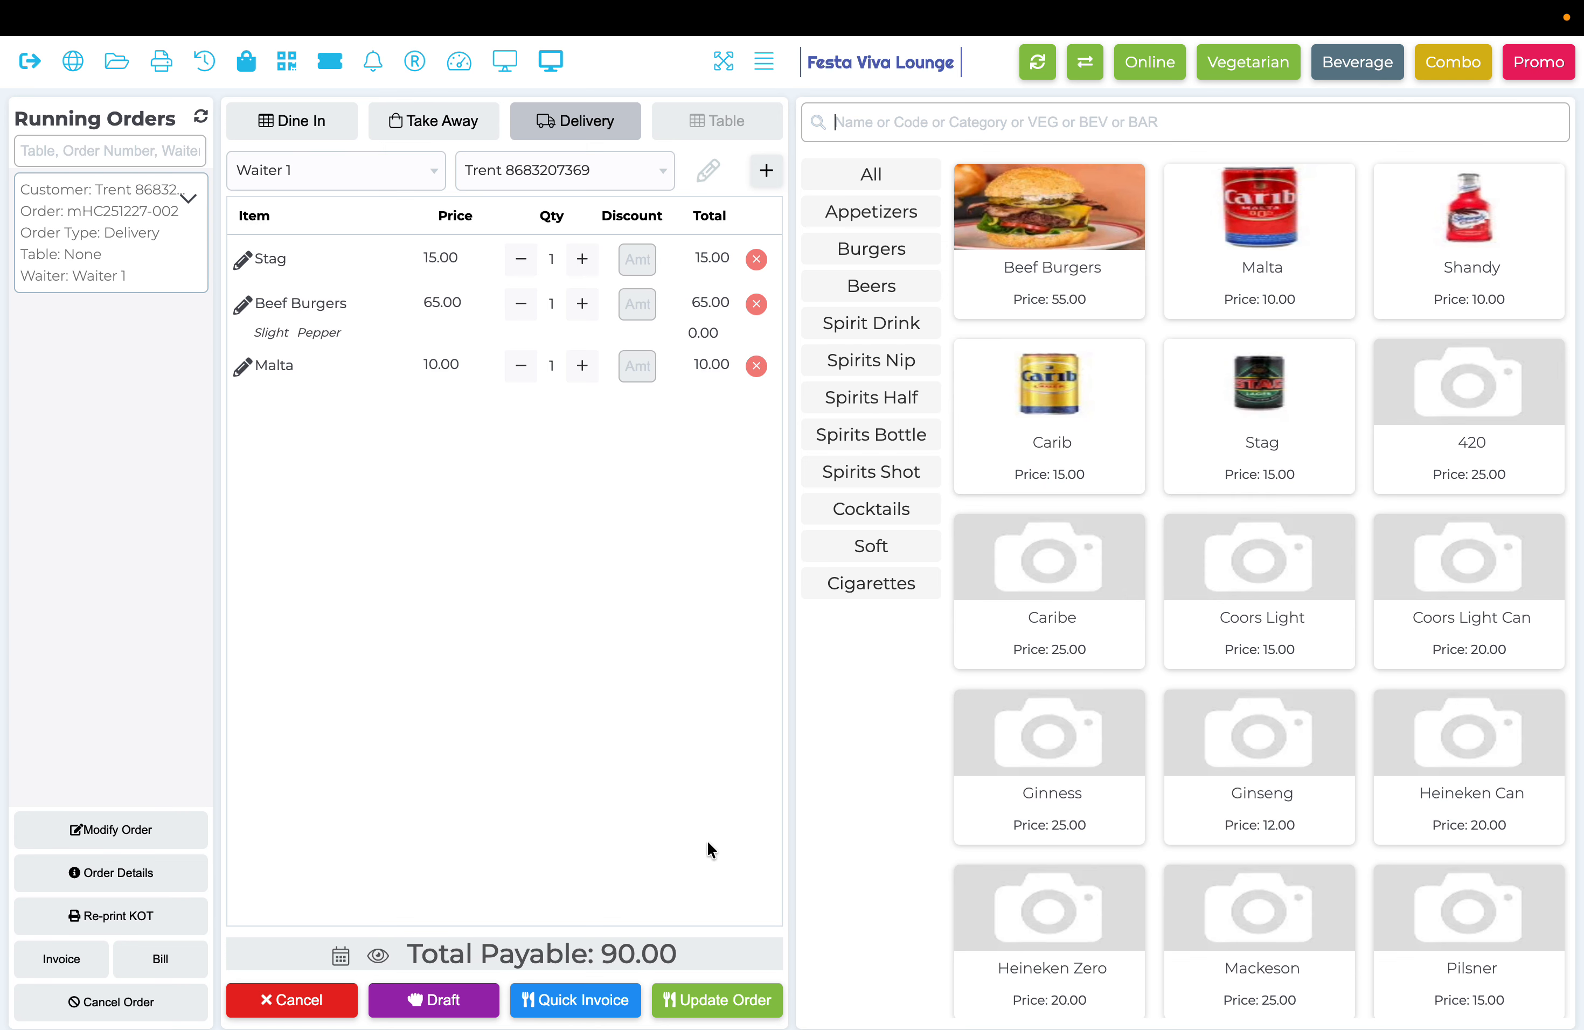
pyautogui.click(696, 1003)
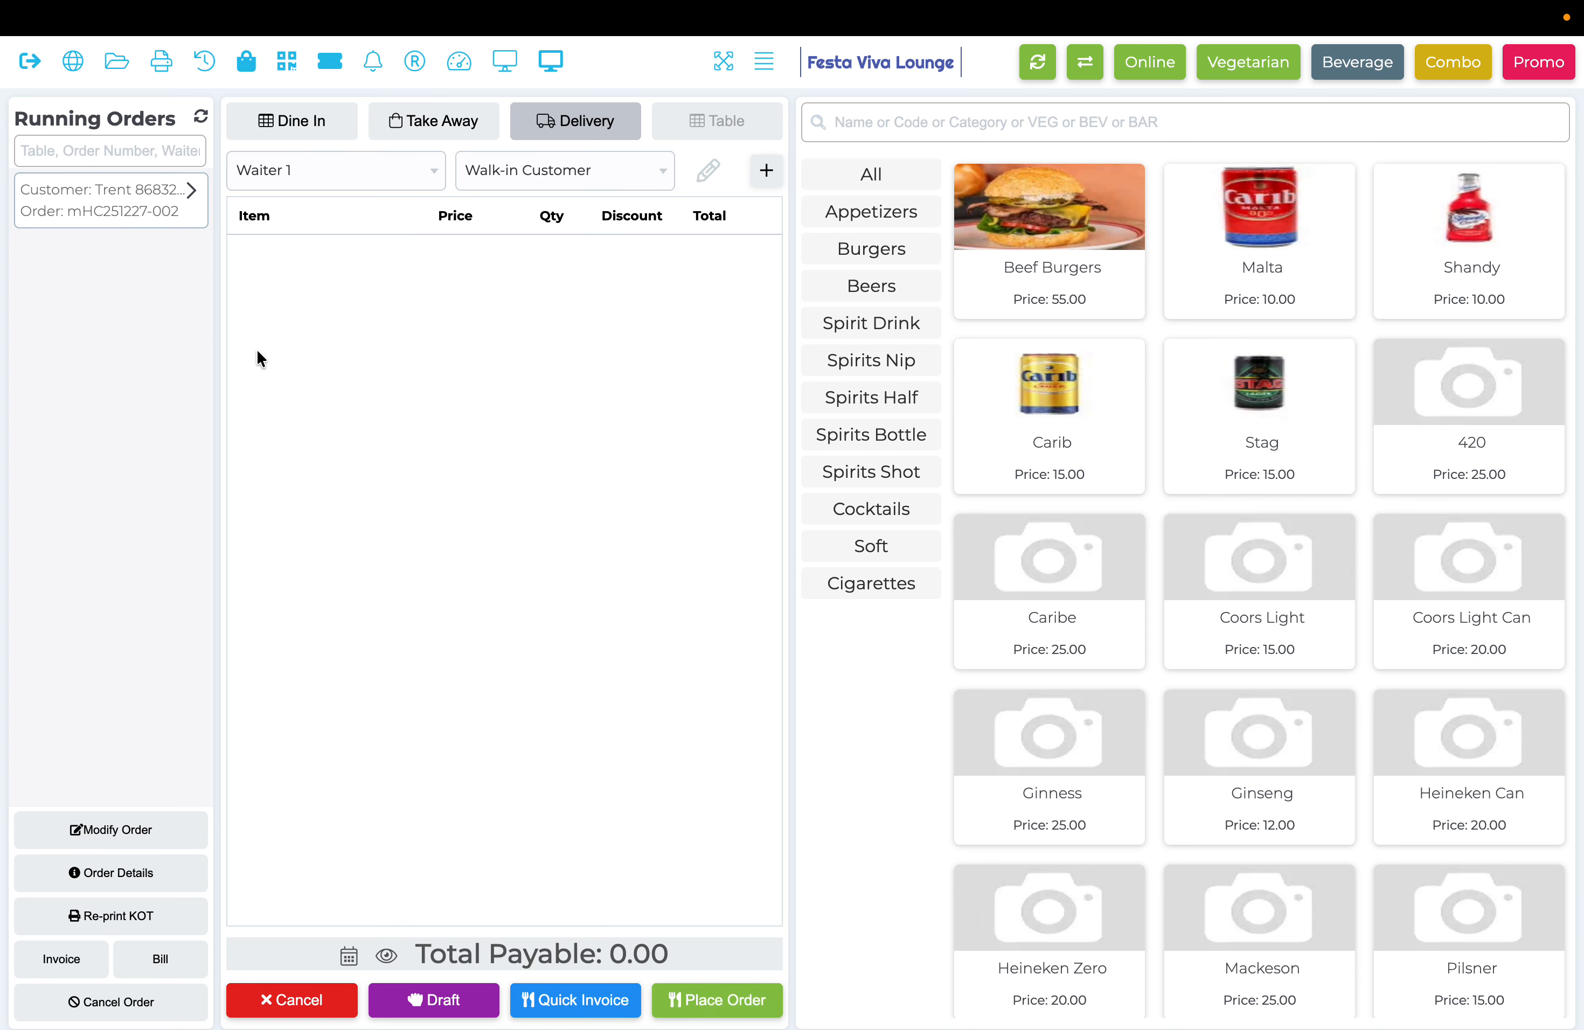
# Expand the updated delivery order in the running orders and review its order details.
pyautogui.click(172, 212)
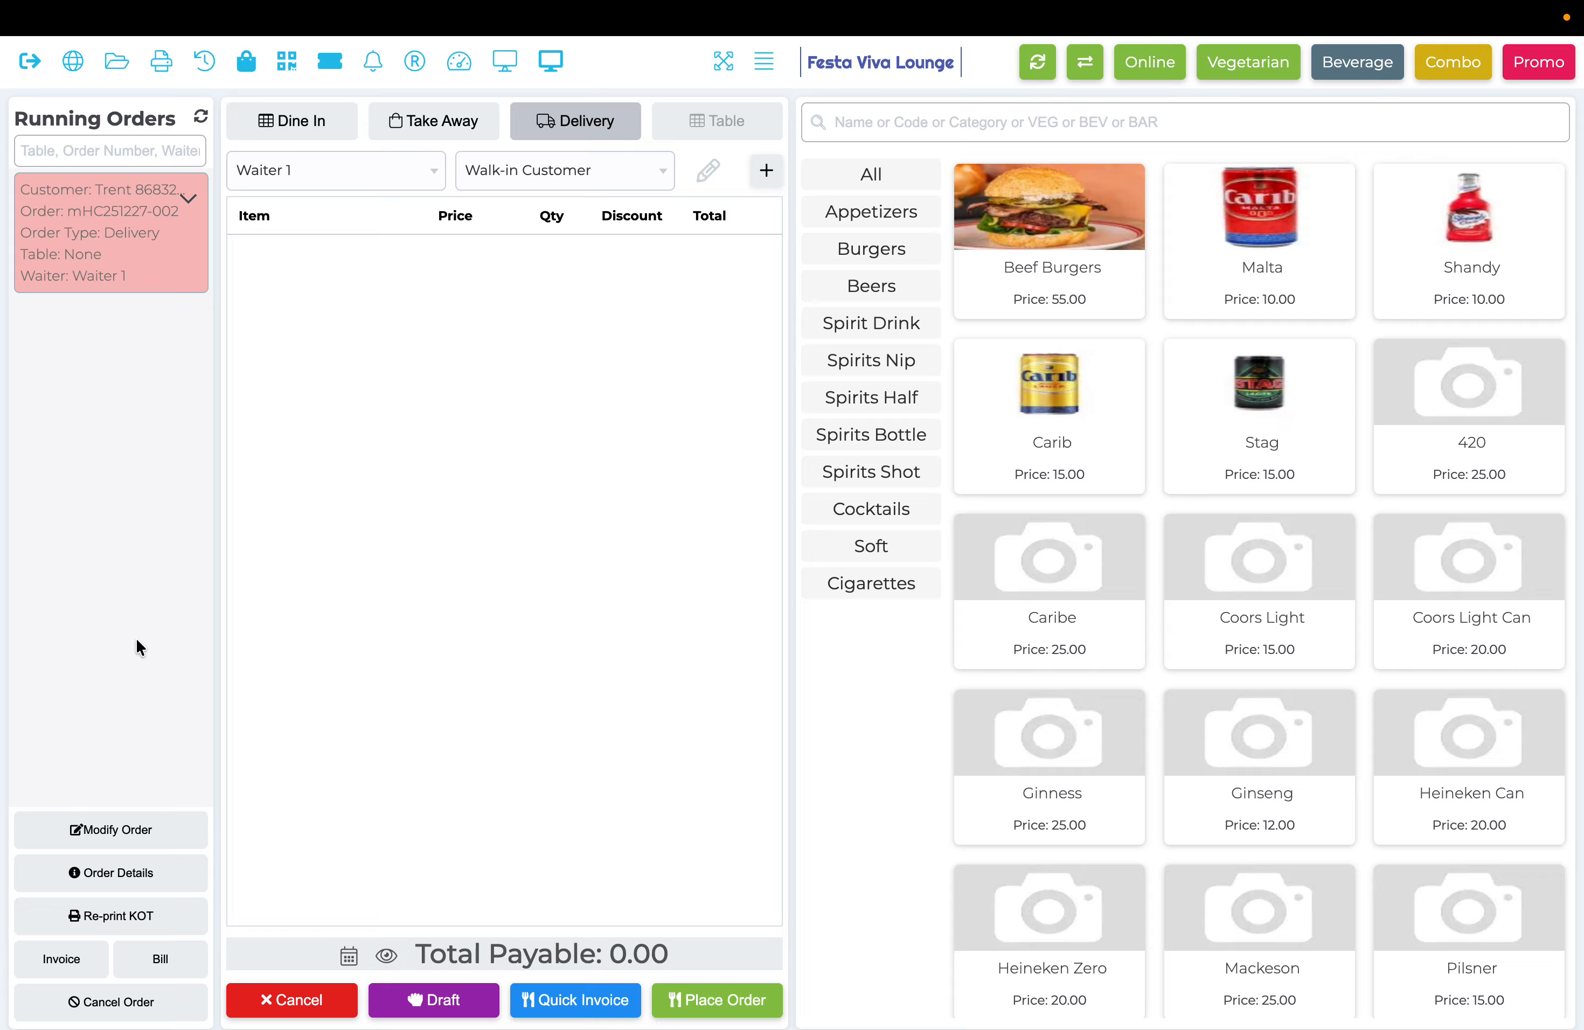
pyautogui.click(108, 874)
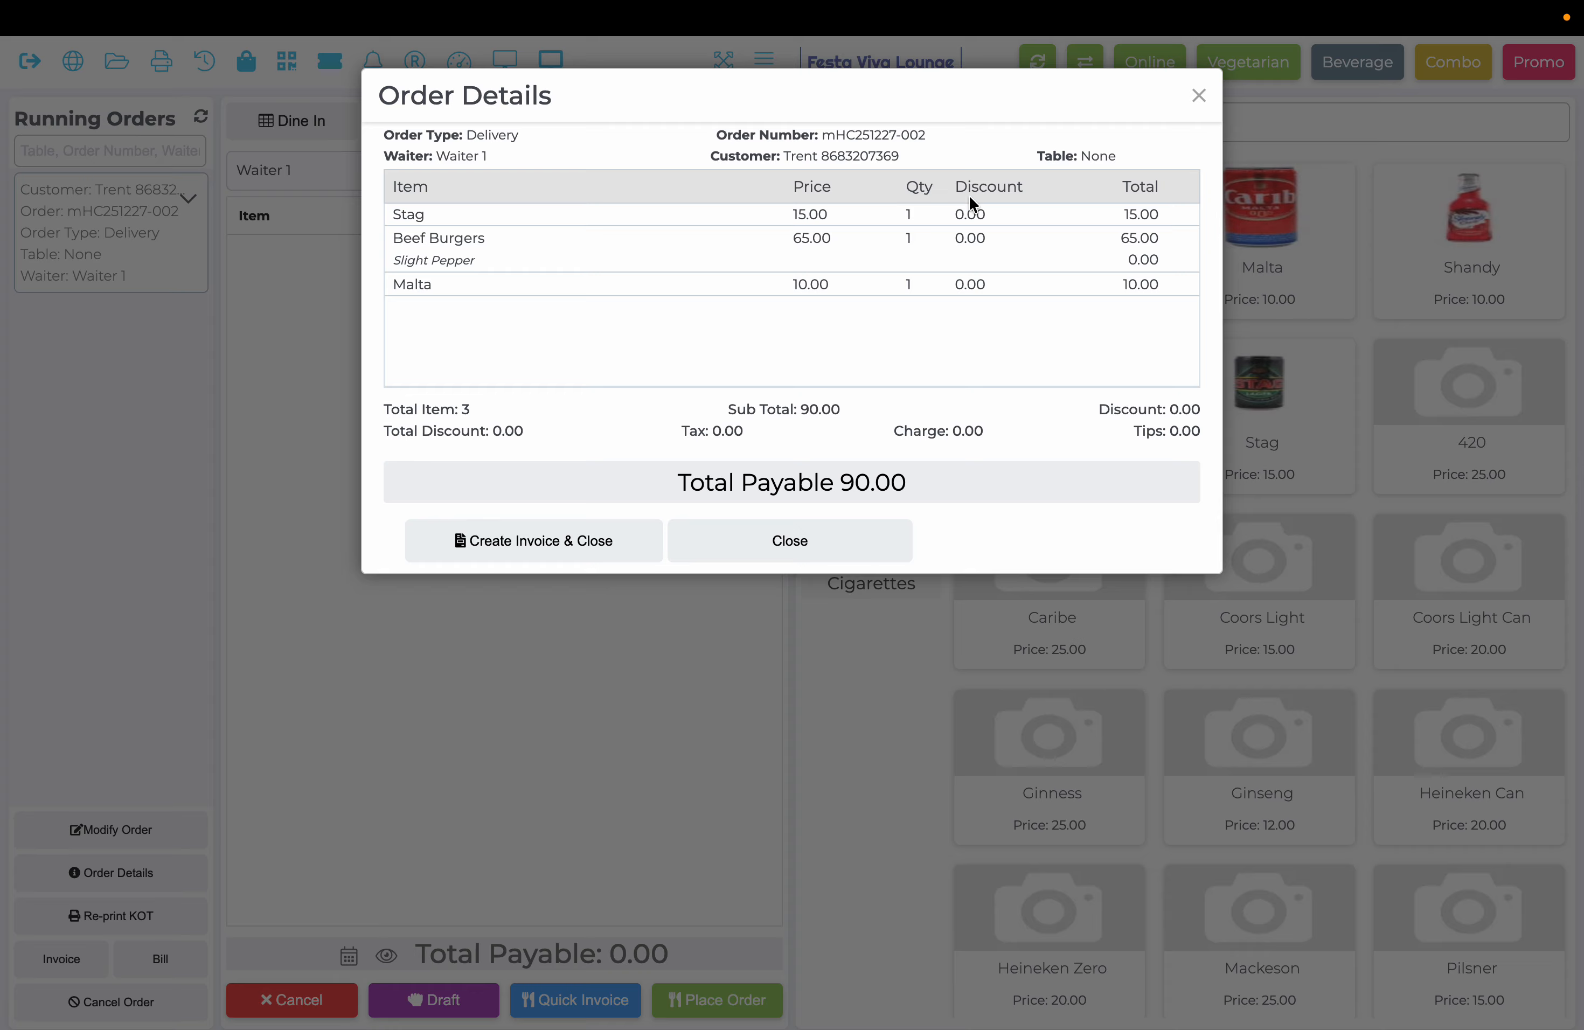
pyautogui.click(815, 539)
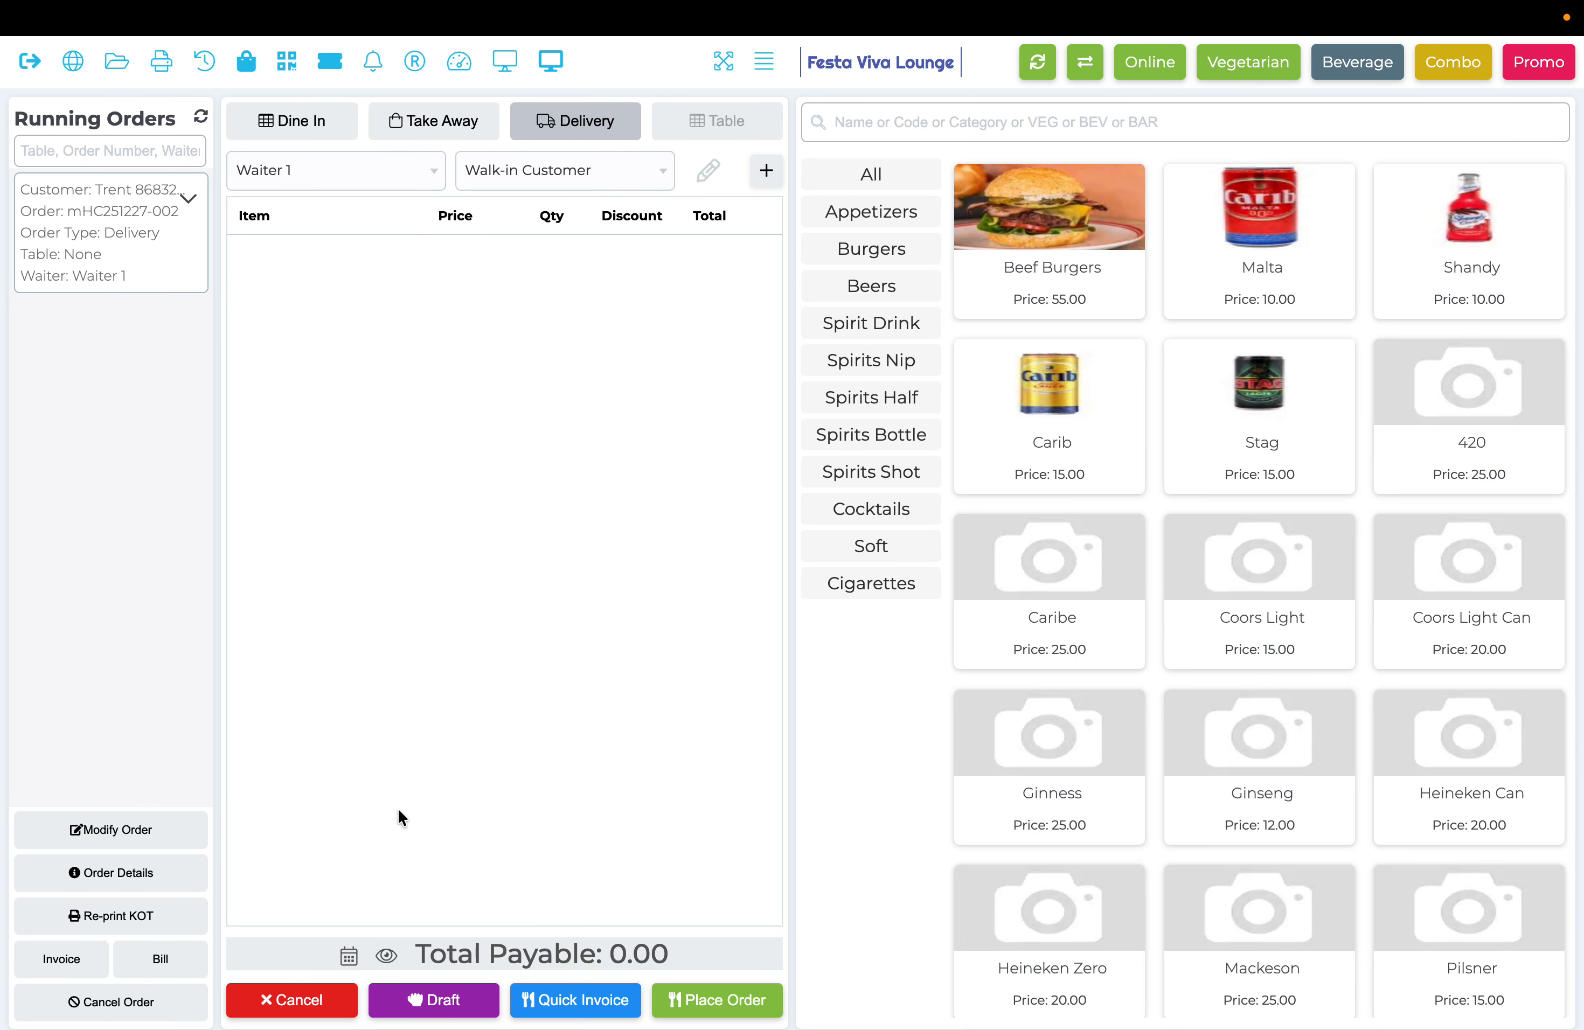
# View the empty cart's item options and the order date calendar, leaving both without changes.
pyautogui.click(387, 957)
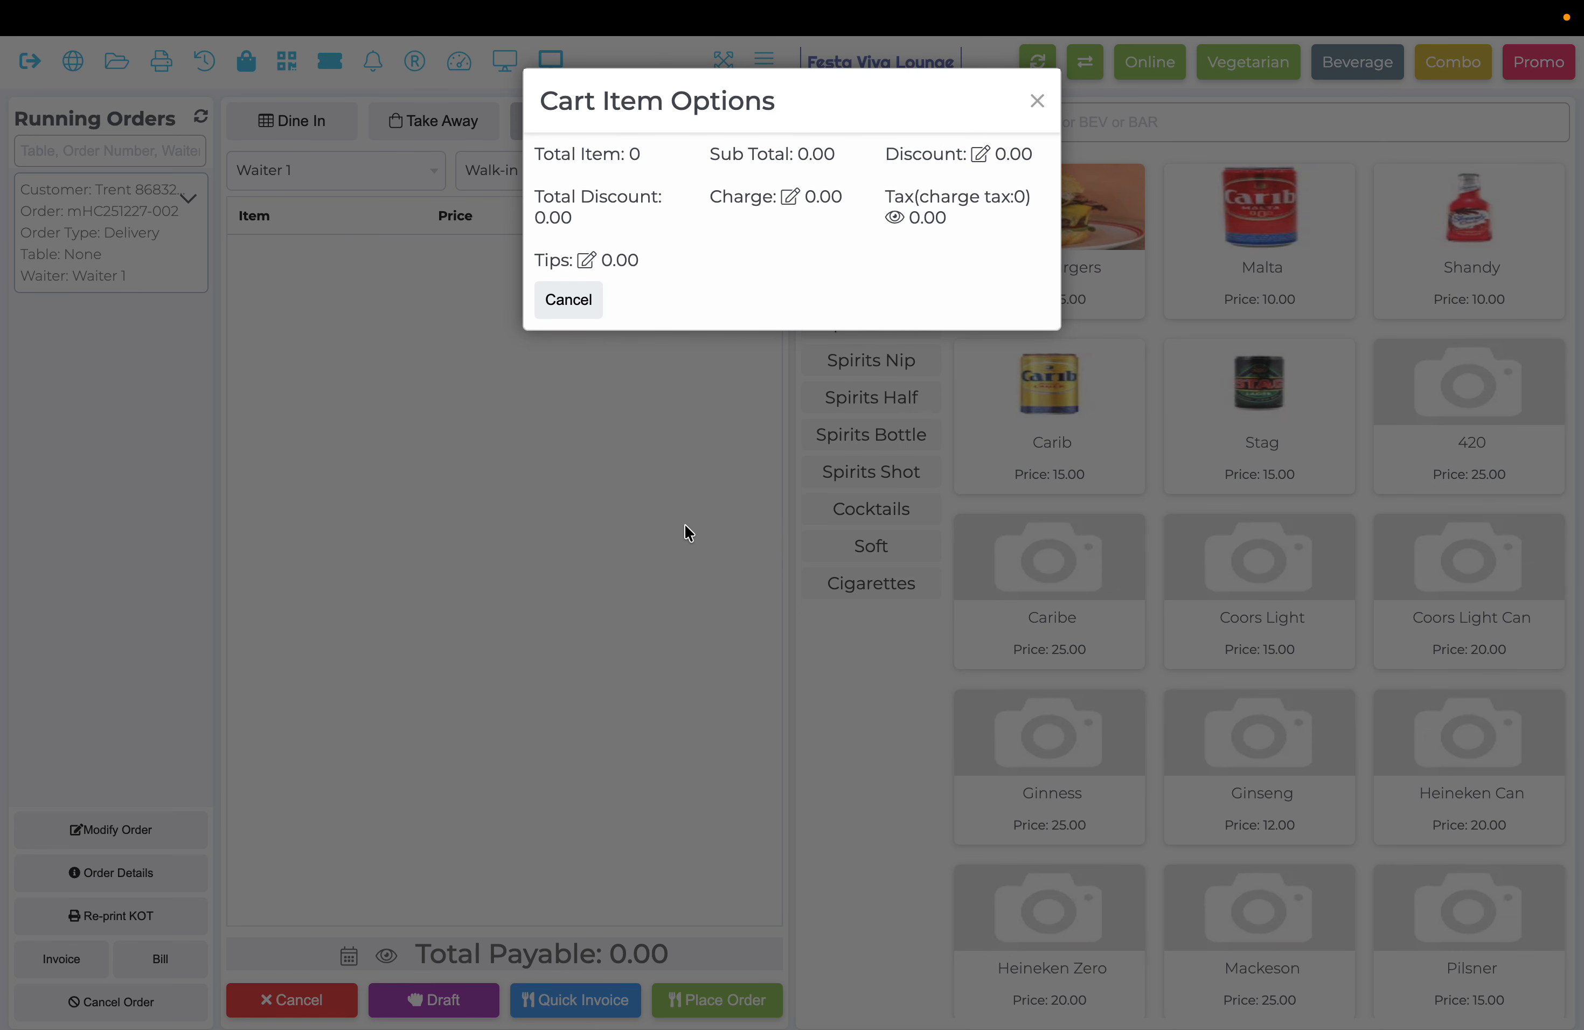
pyautogui.click(1036, 103)
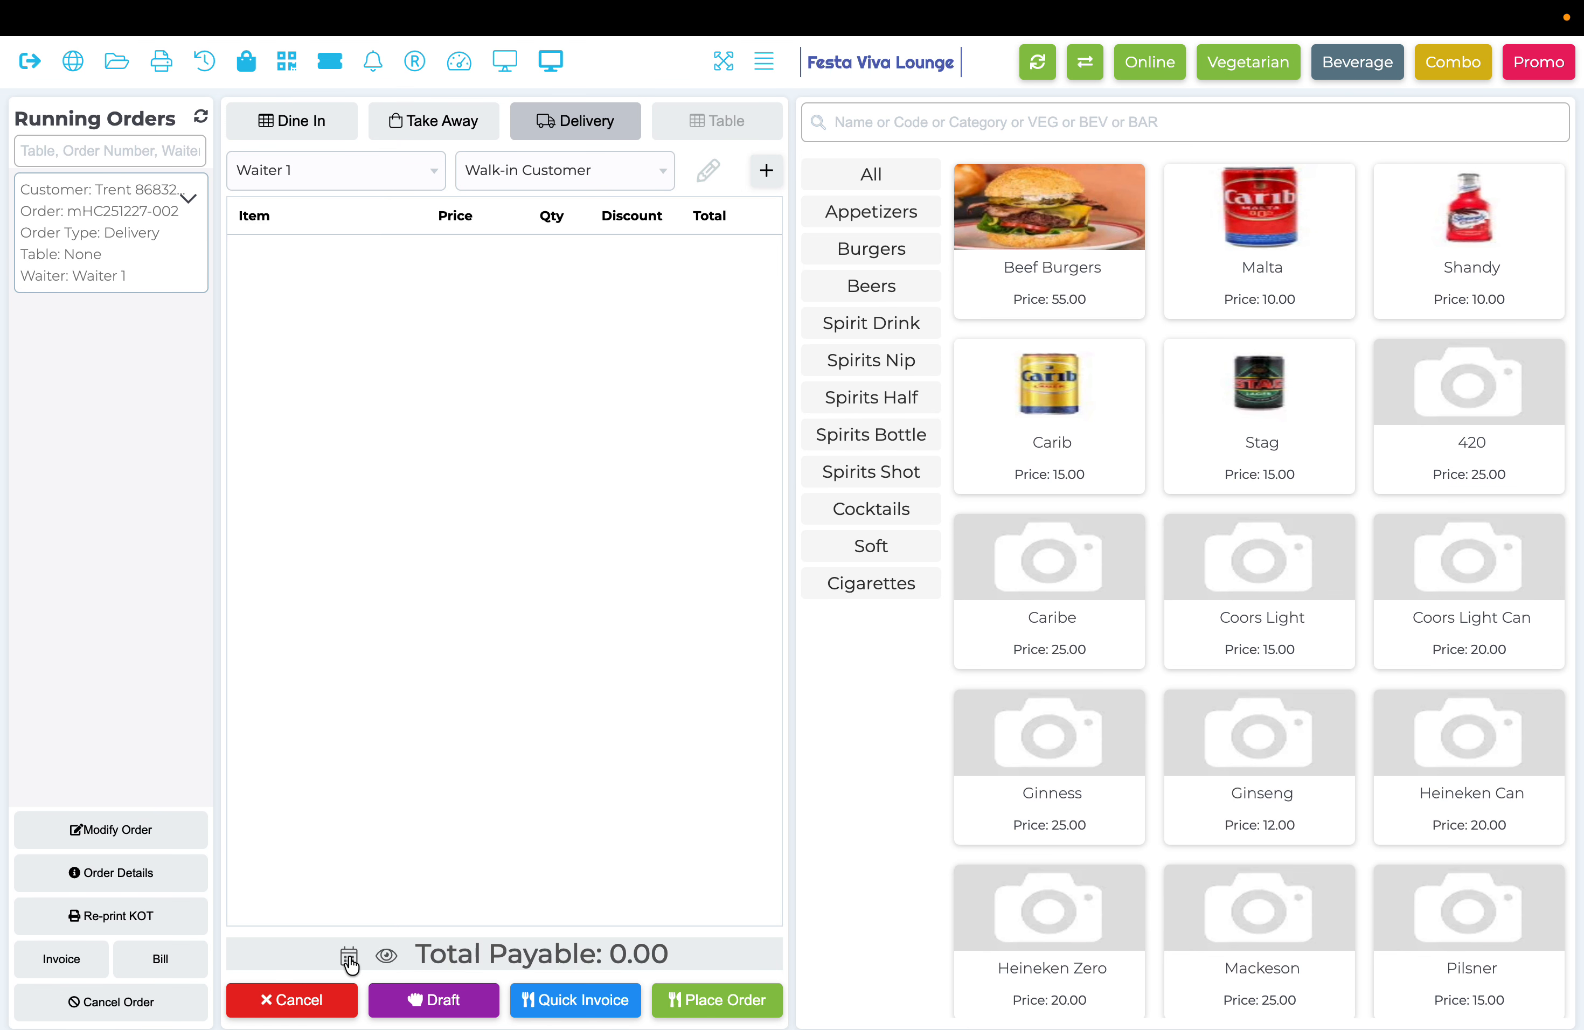
pyautogui.click(349, 961)
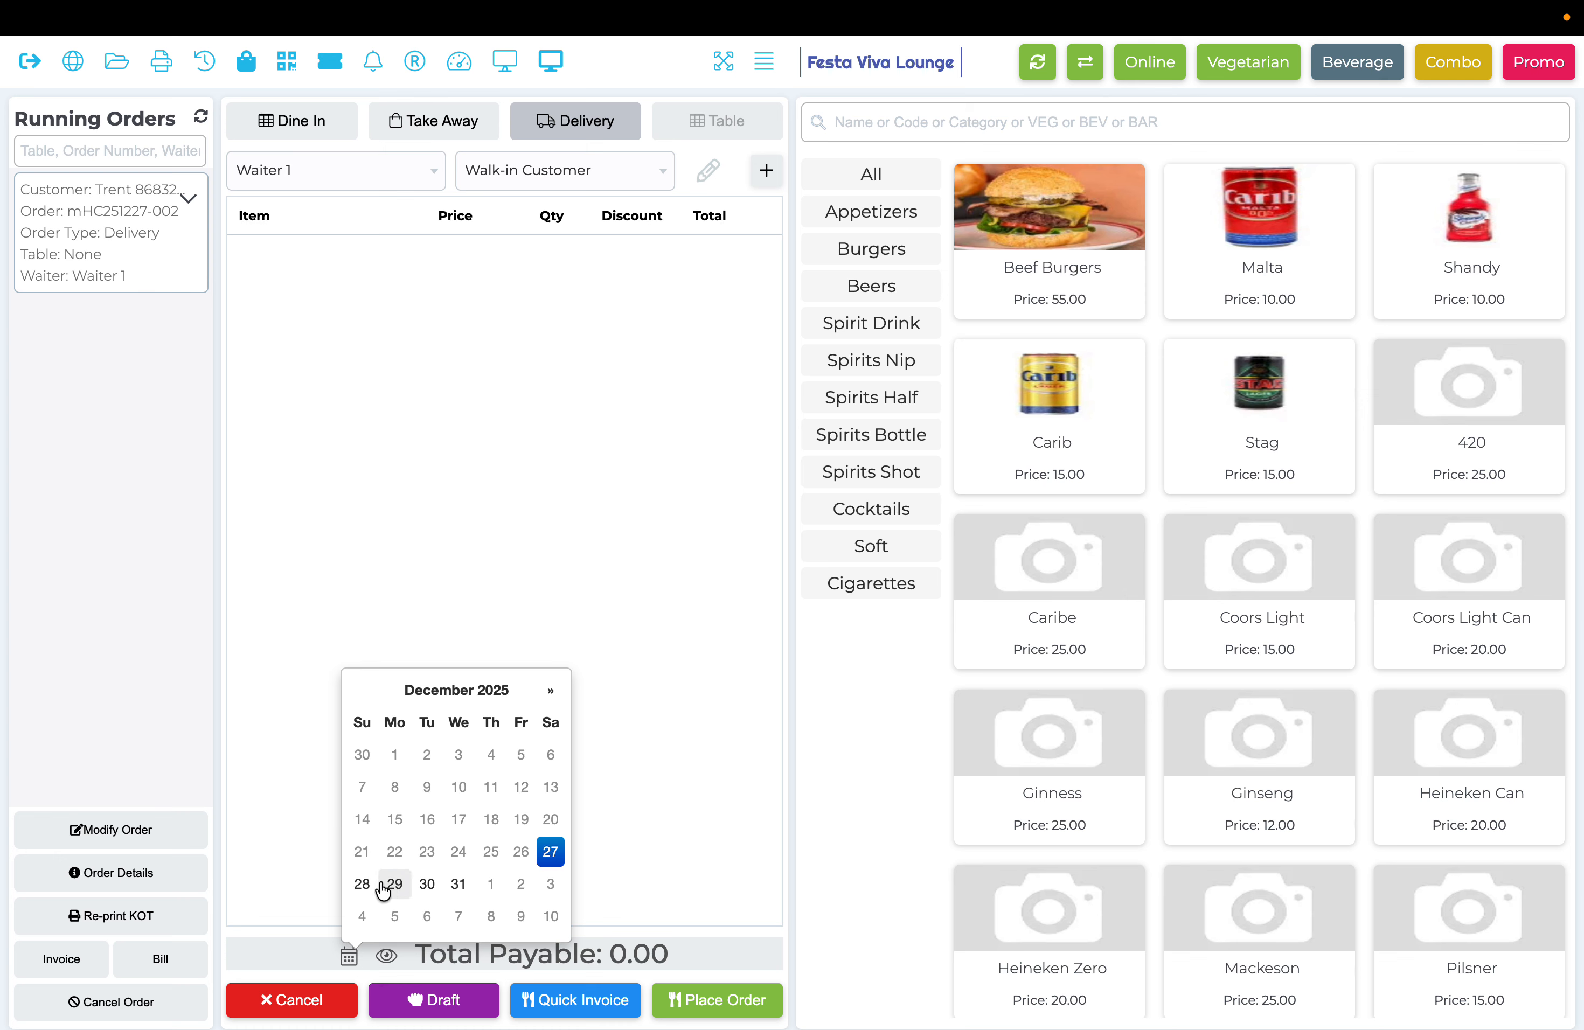
pyautogui.click(672, 567)
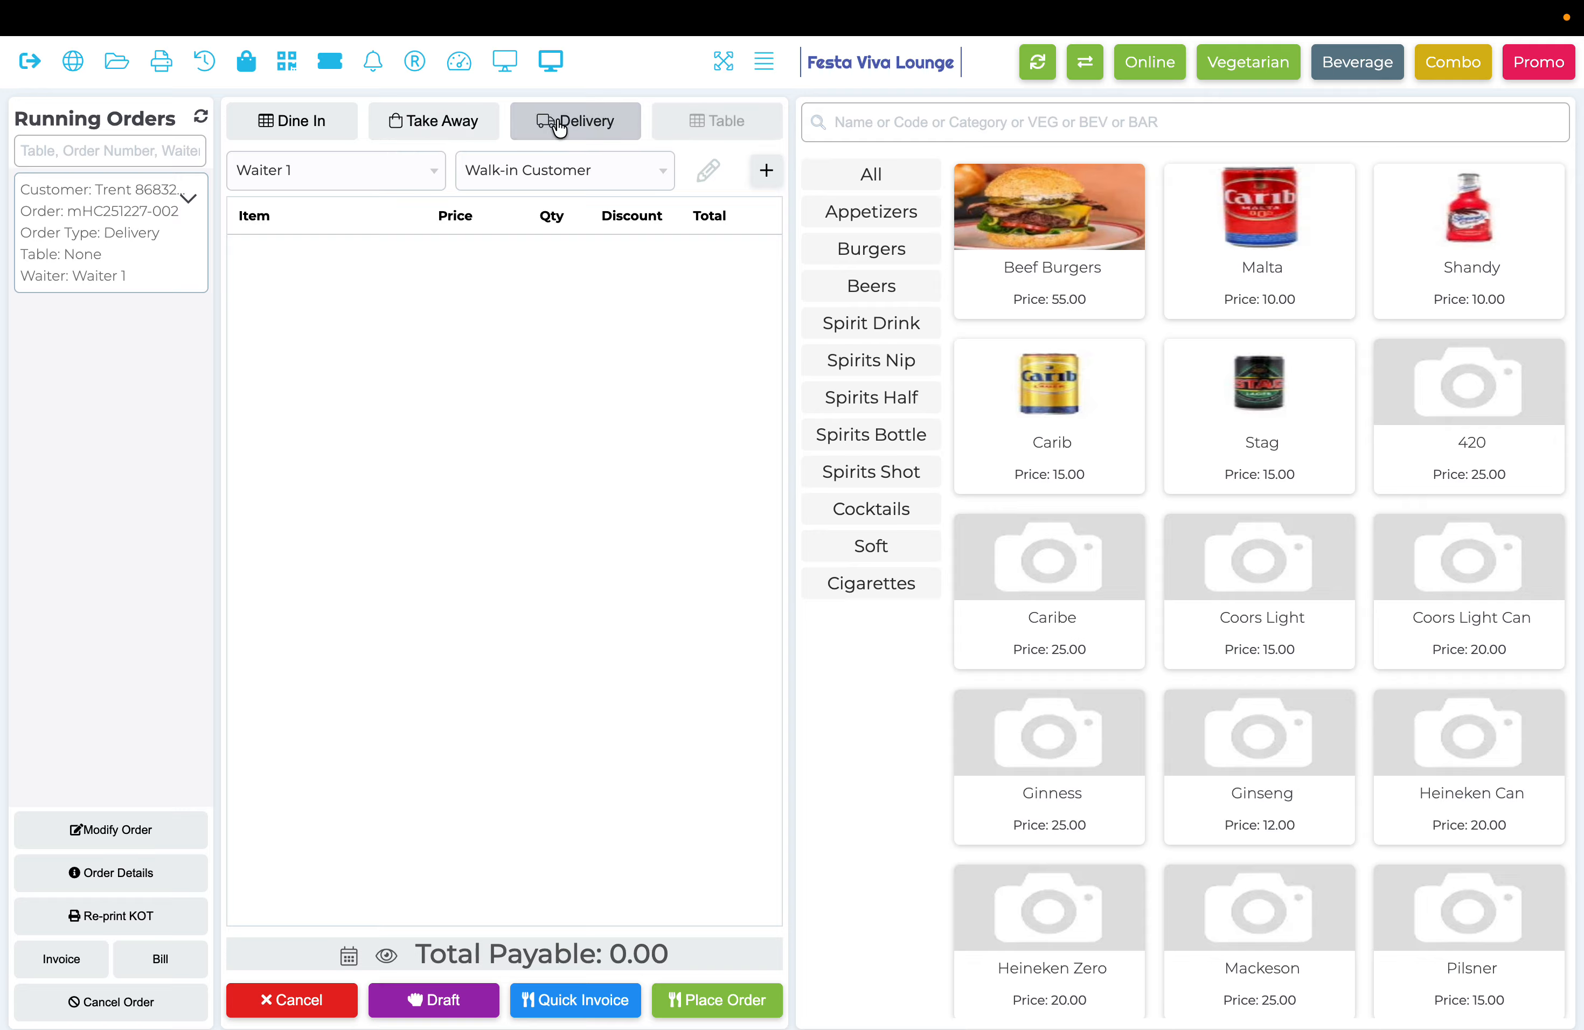
# Look through the Take Away and Dine In order types and view the Main Dine table layout.
pyautogui.click(434, 126)
pyautogui.click(333, 124)
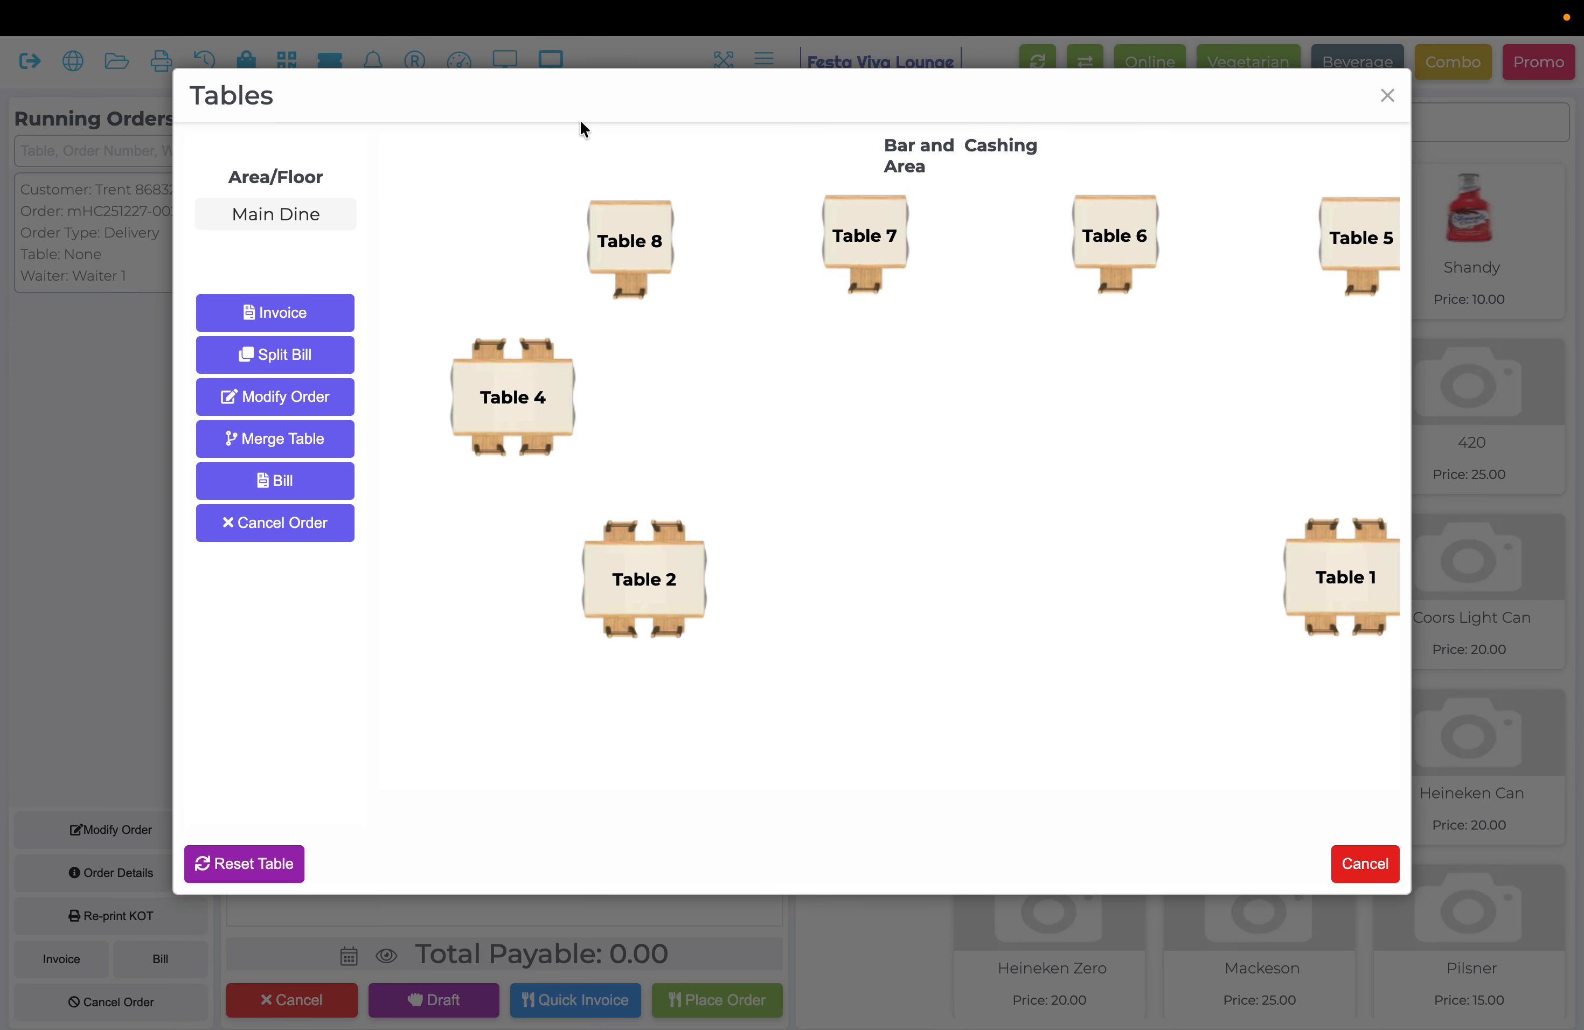
pyautogui.click(1390, 863)
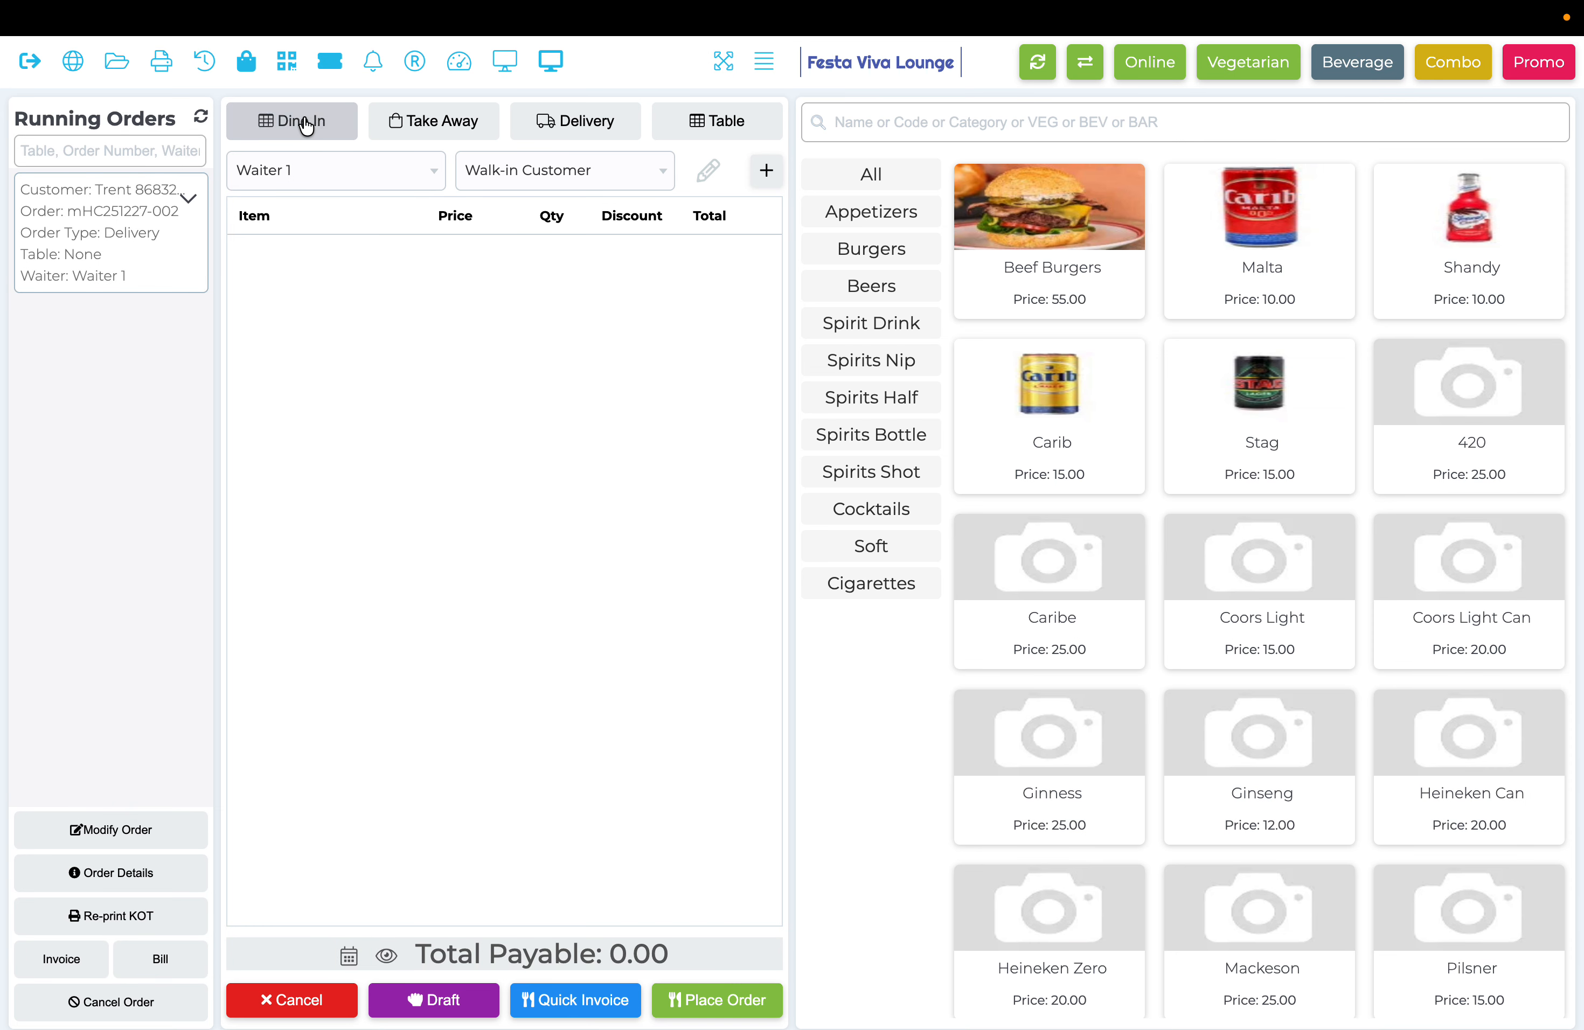
# Start a dine-in order for Table 8 with one Beef Burgers and the Add Fries modifier.
pyautogui.click(319, 122)
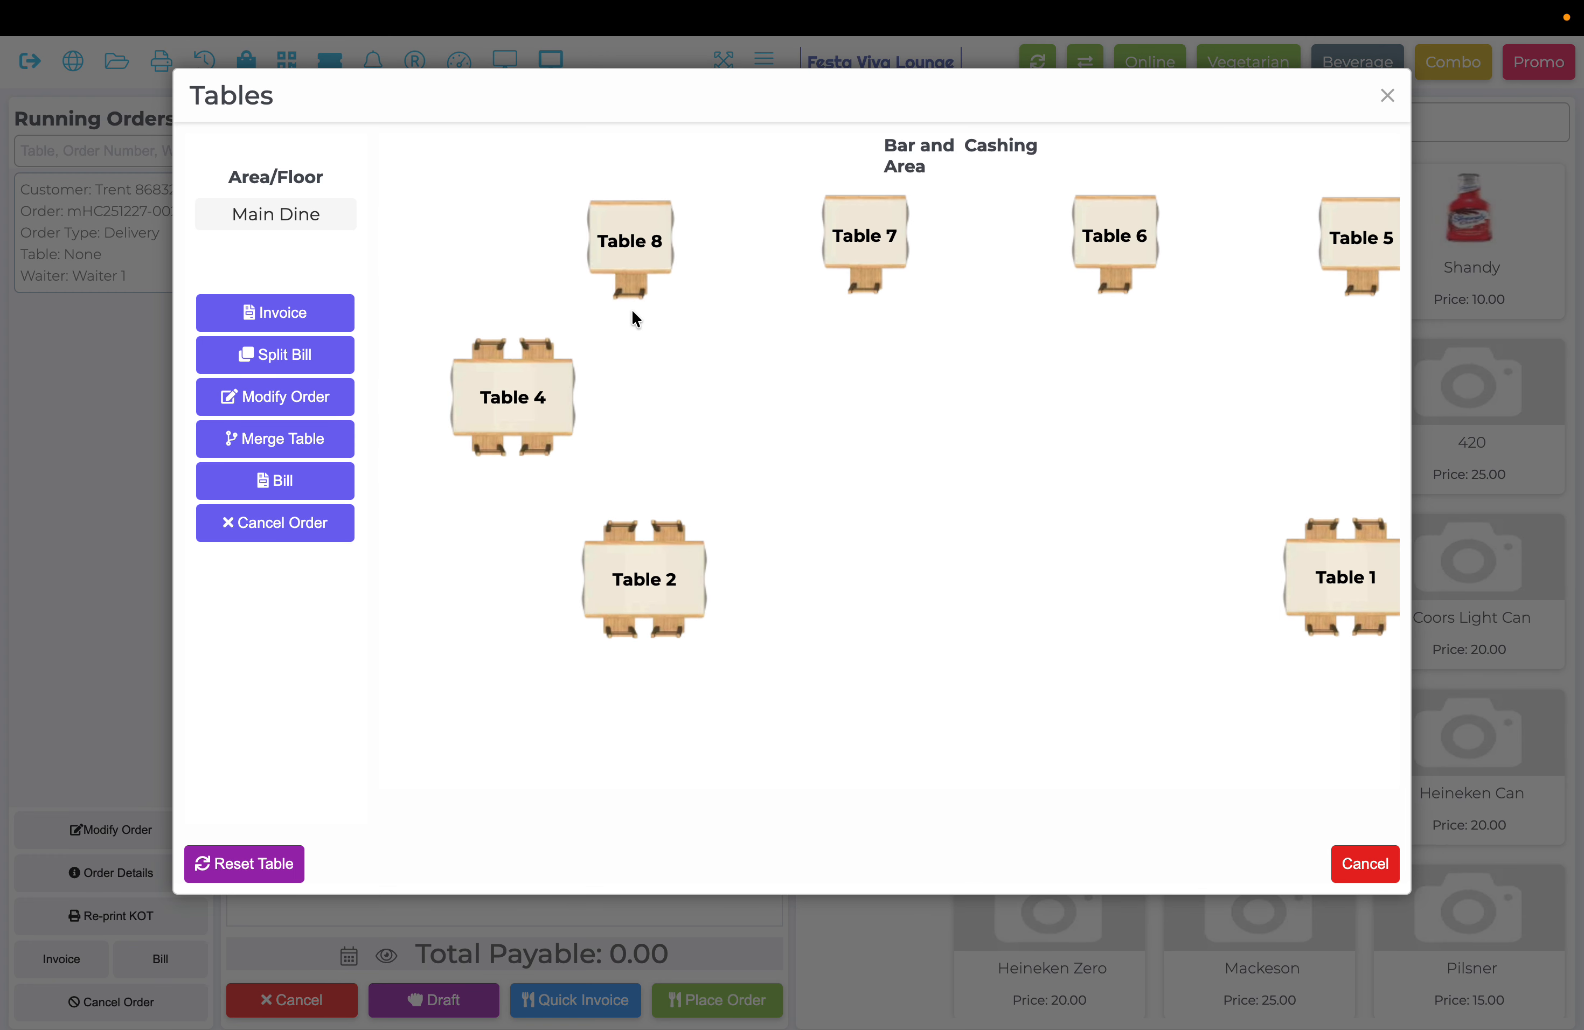
pyautogui.click(635, 247)
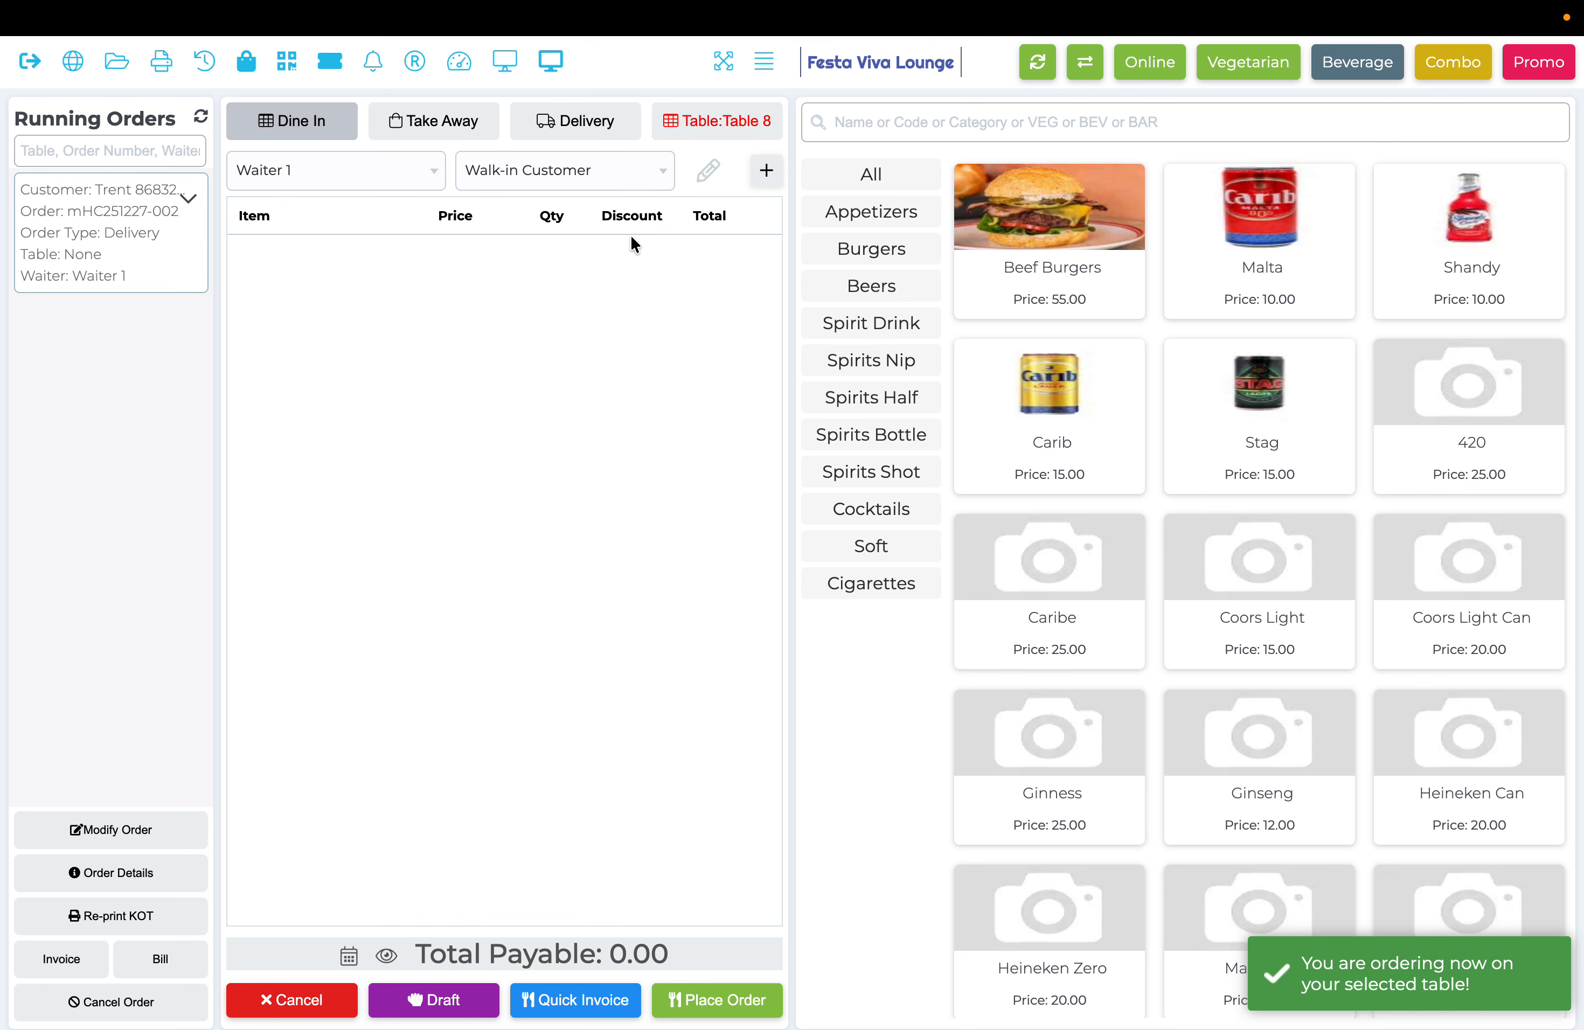
pyautogui.click(1062, 266)
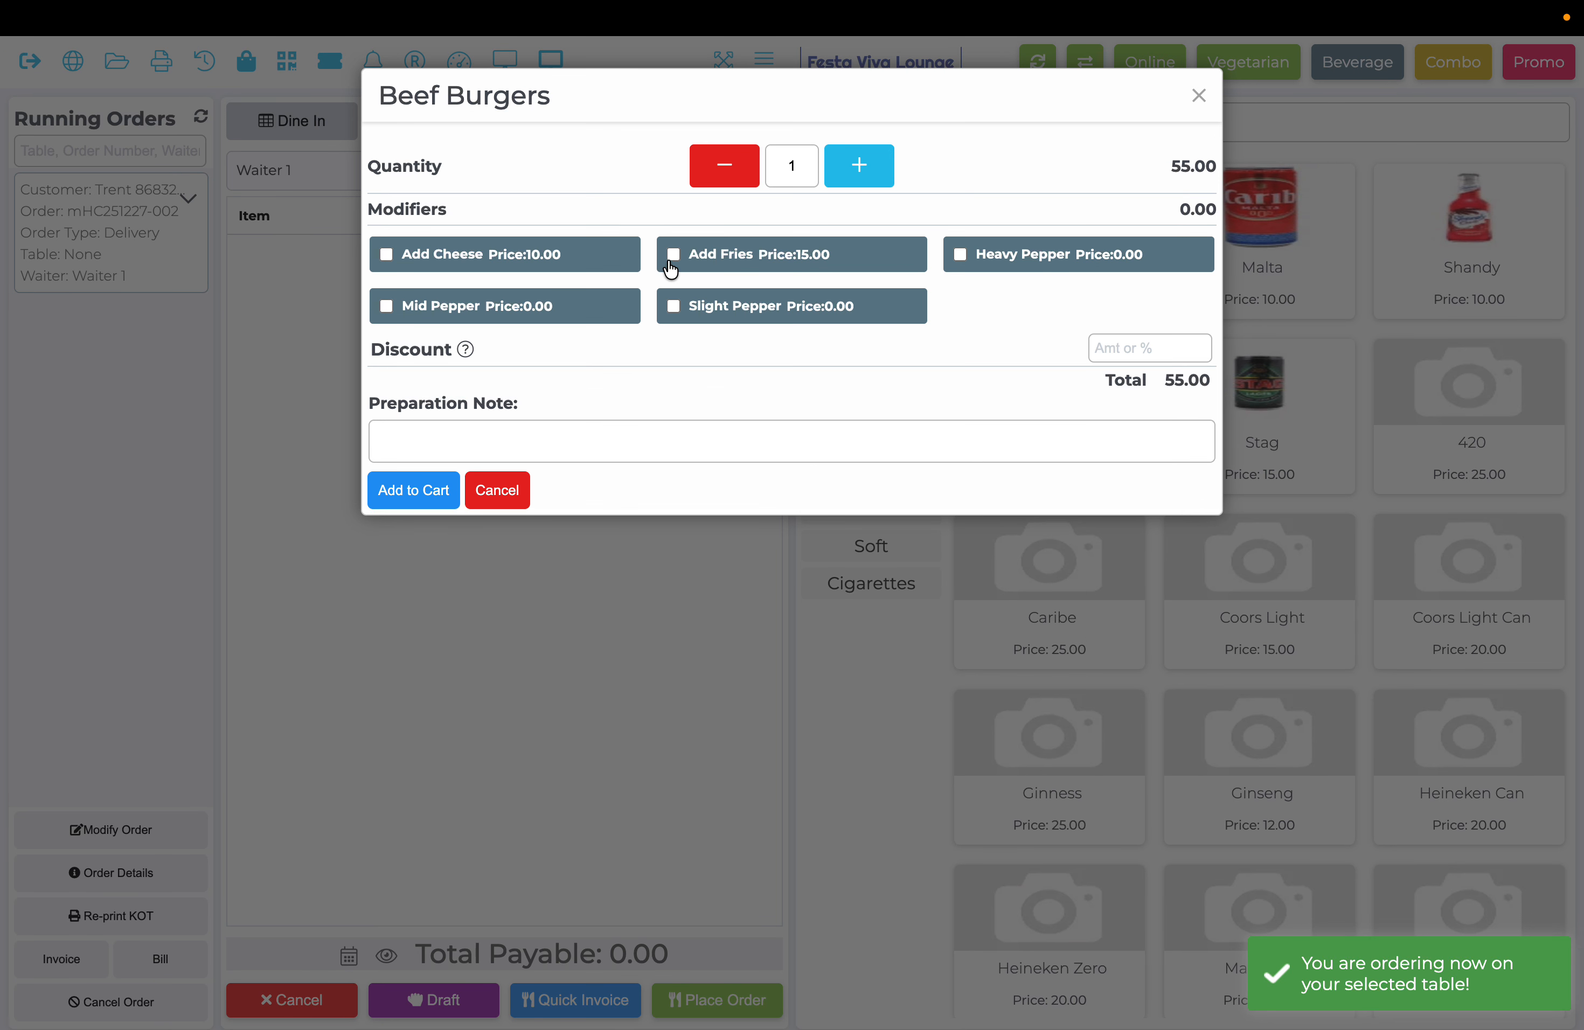
pyautogui.click(672, 257)
pyautogui.click(416, 494)
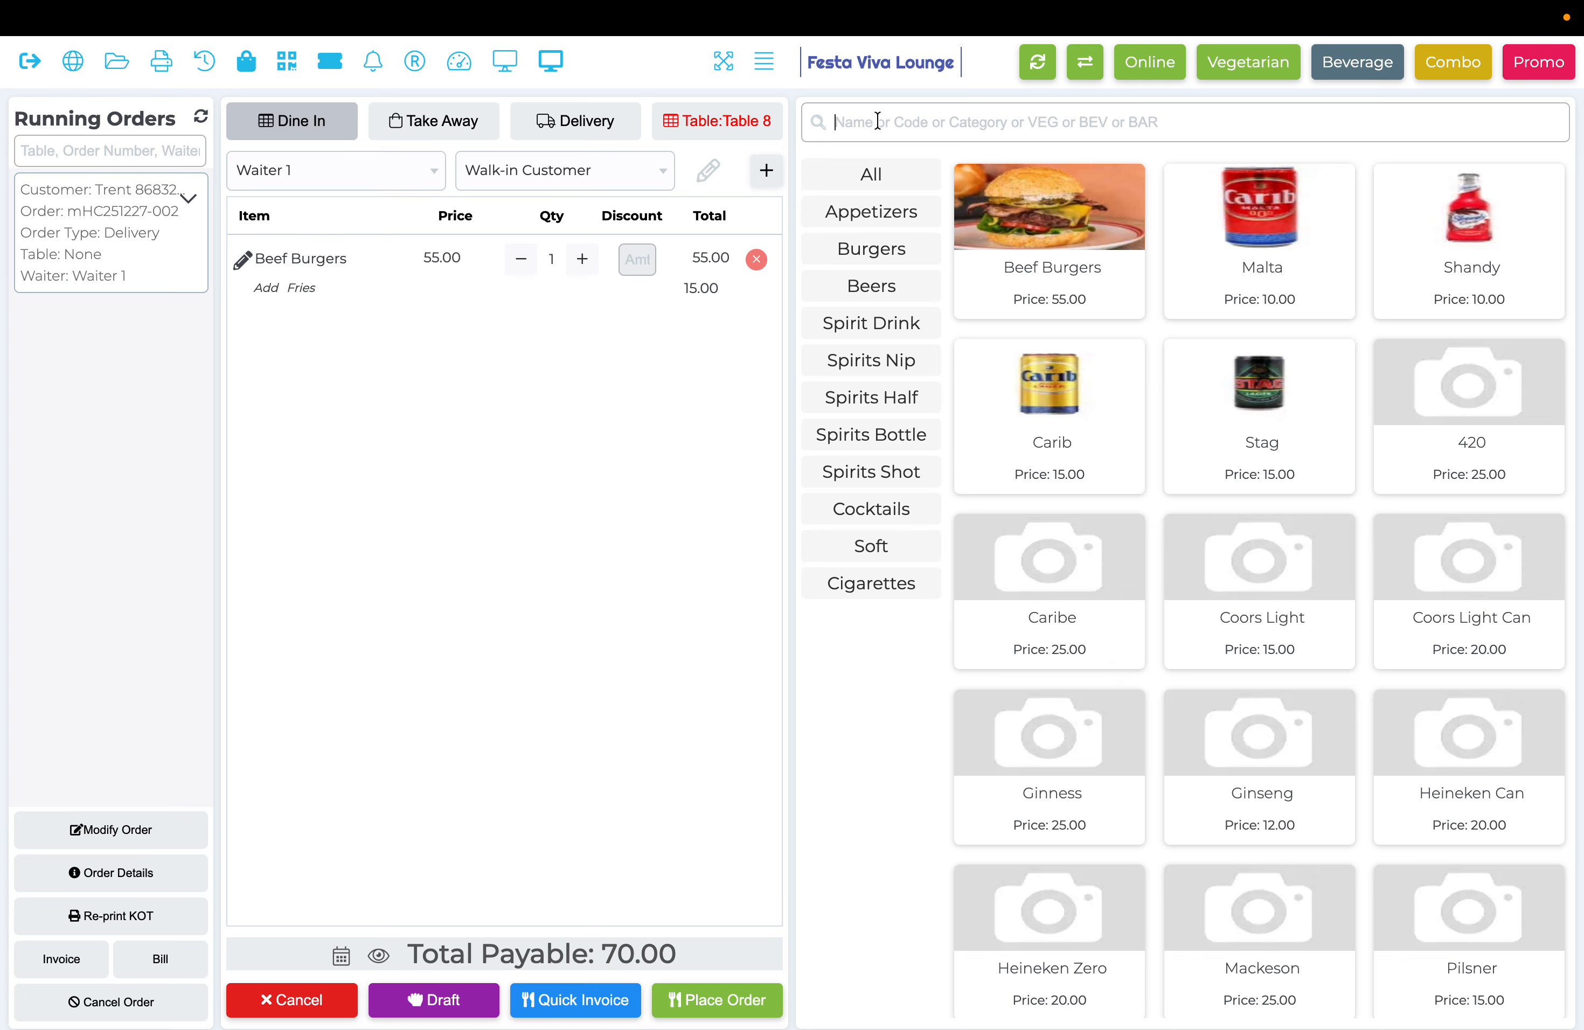
# Search the menu items for "stag" and clear the search.
pyautogui.write('s')
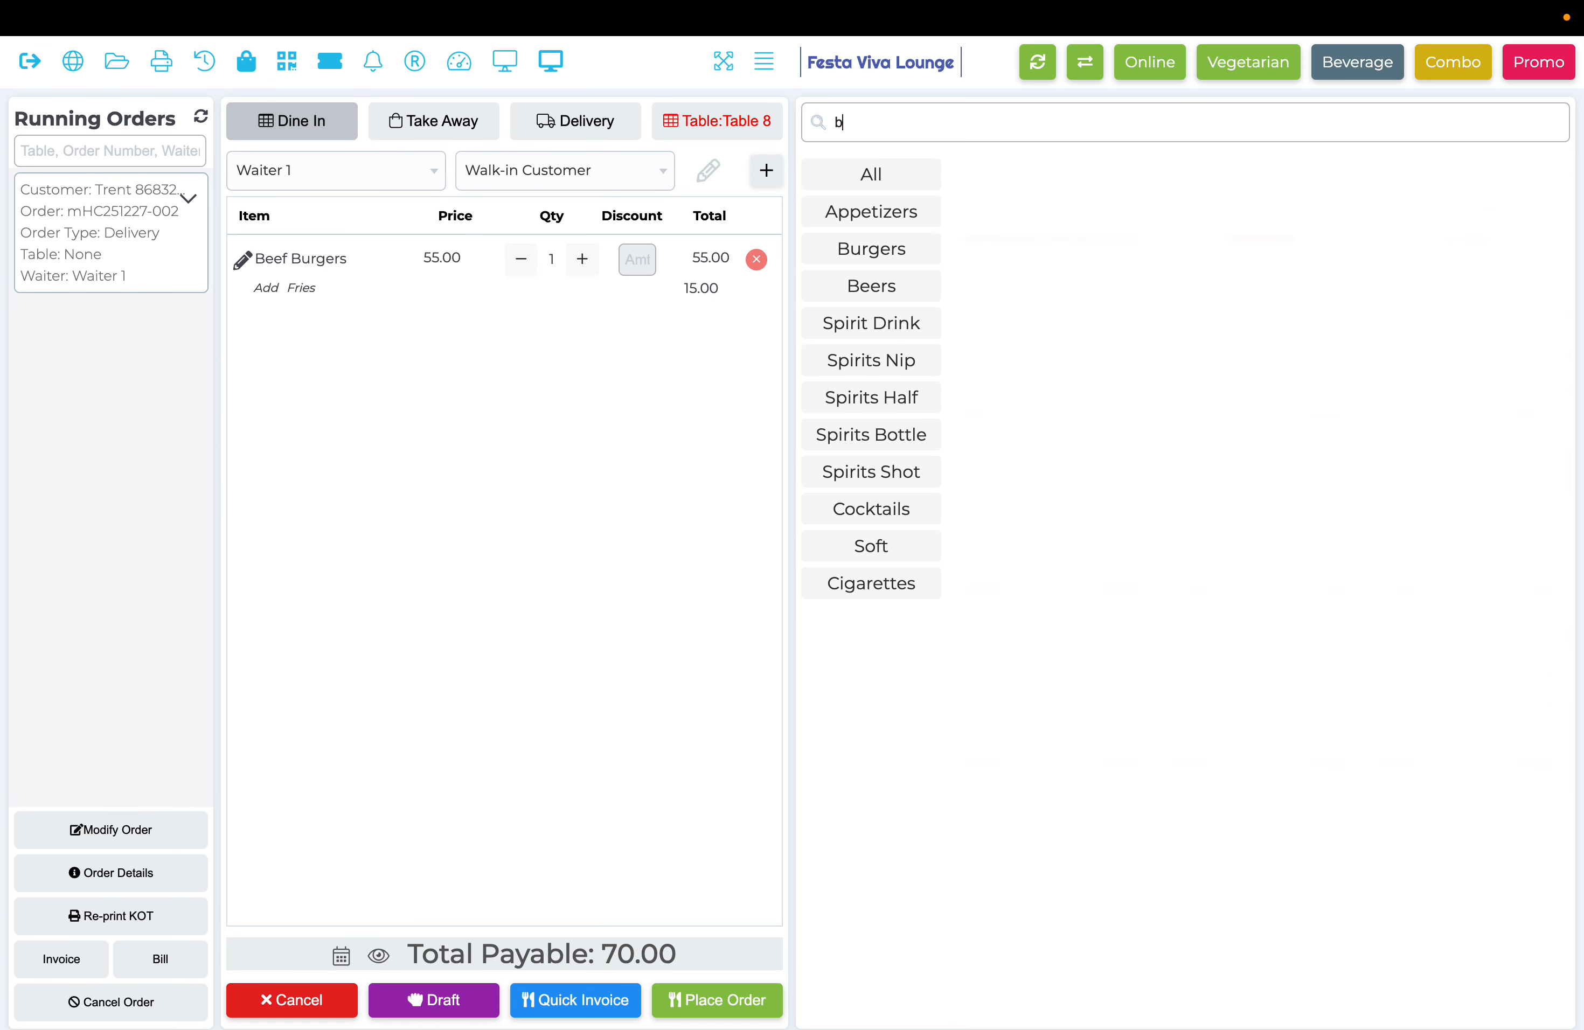
pyautogui.press('BackSpace')
pyautogui.write('s')
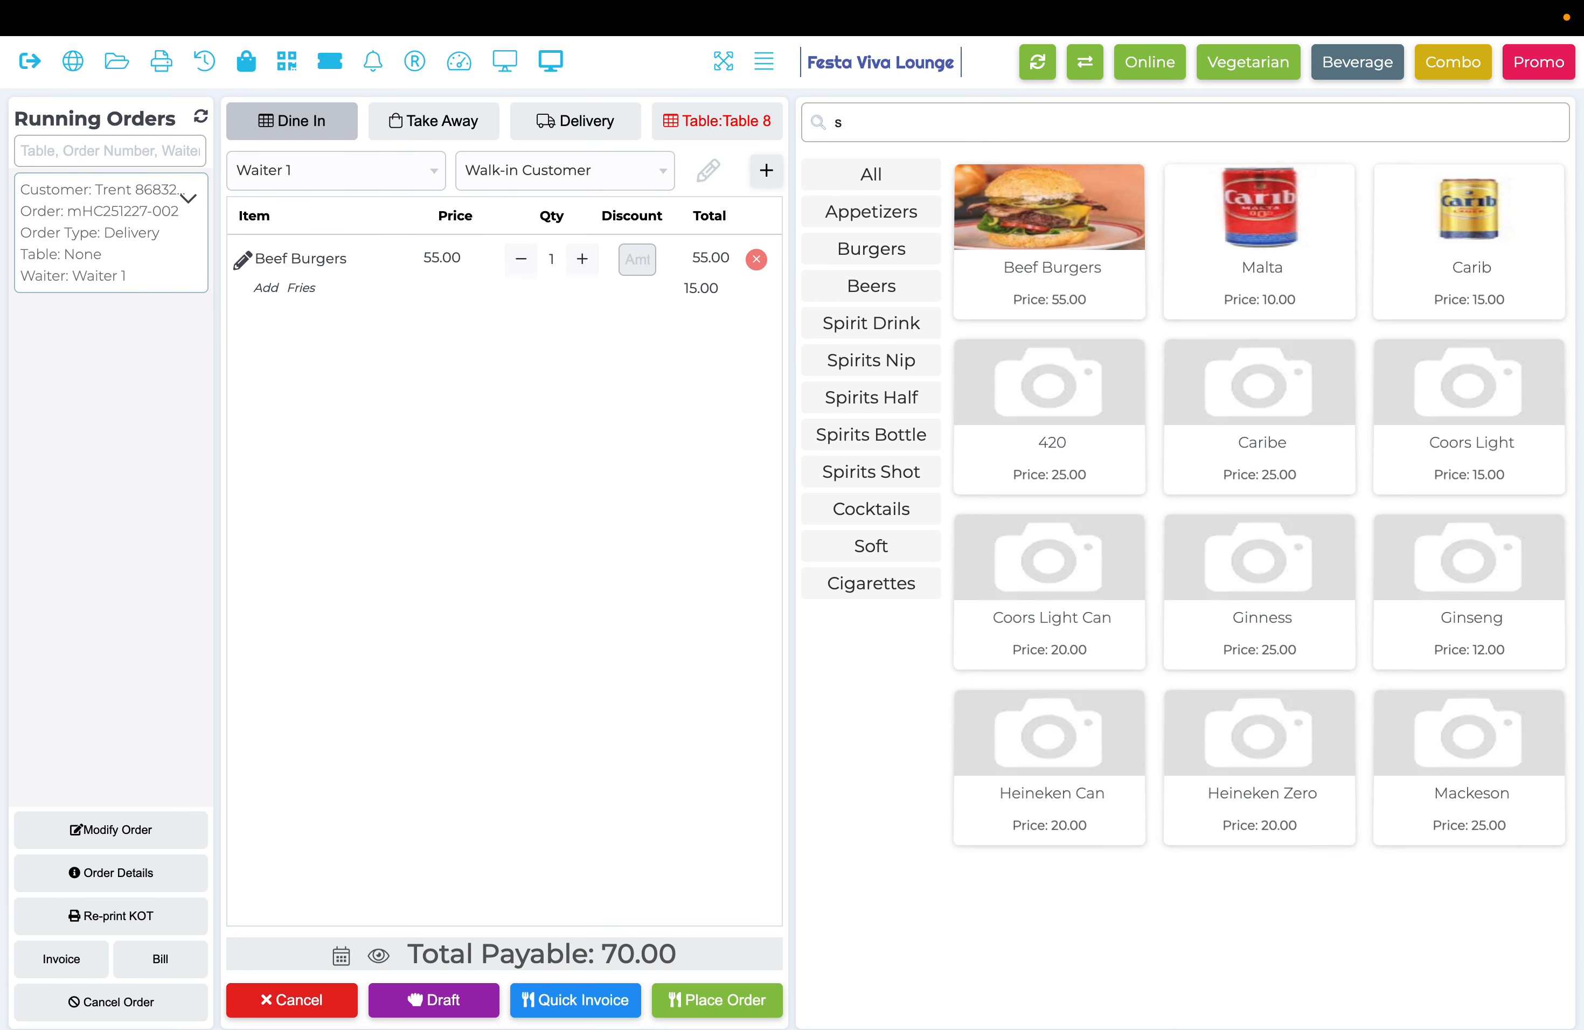
pyautogui.write('tag')
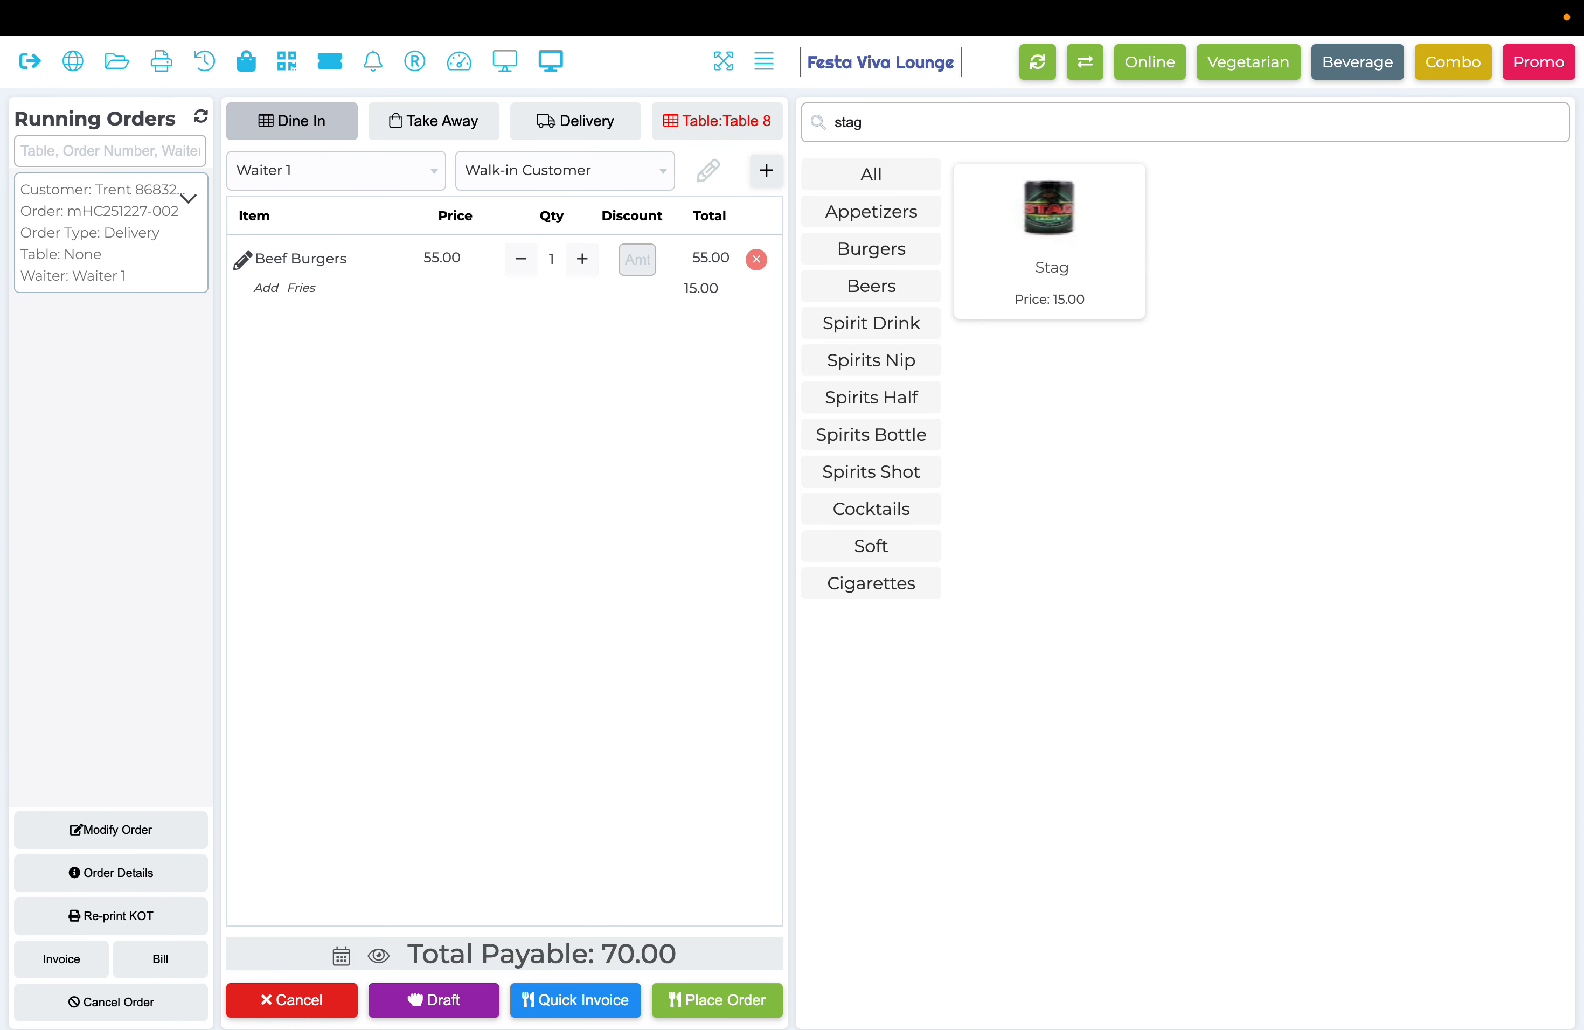
pyautogui.press('BackSpace')
pyautogui.press('BackSpace')
pyautogui.press('BackSpace')
pyautogui.press('BackSpace')
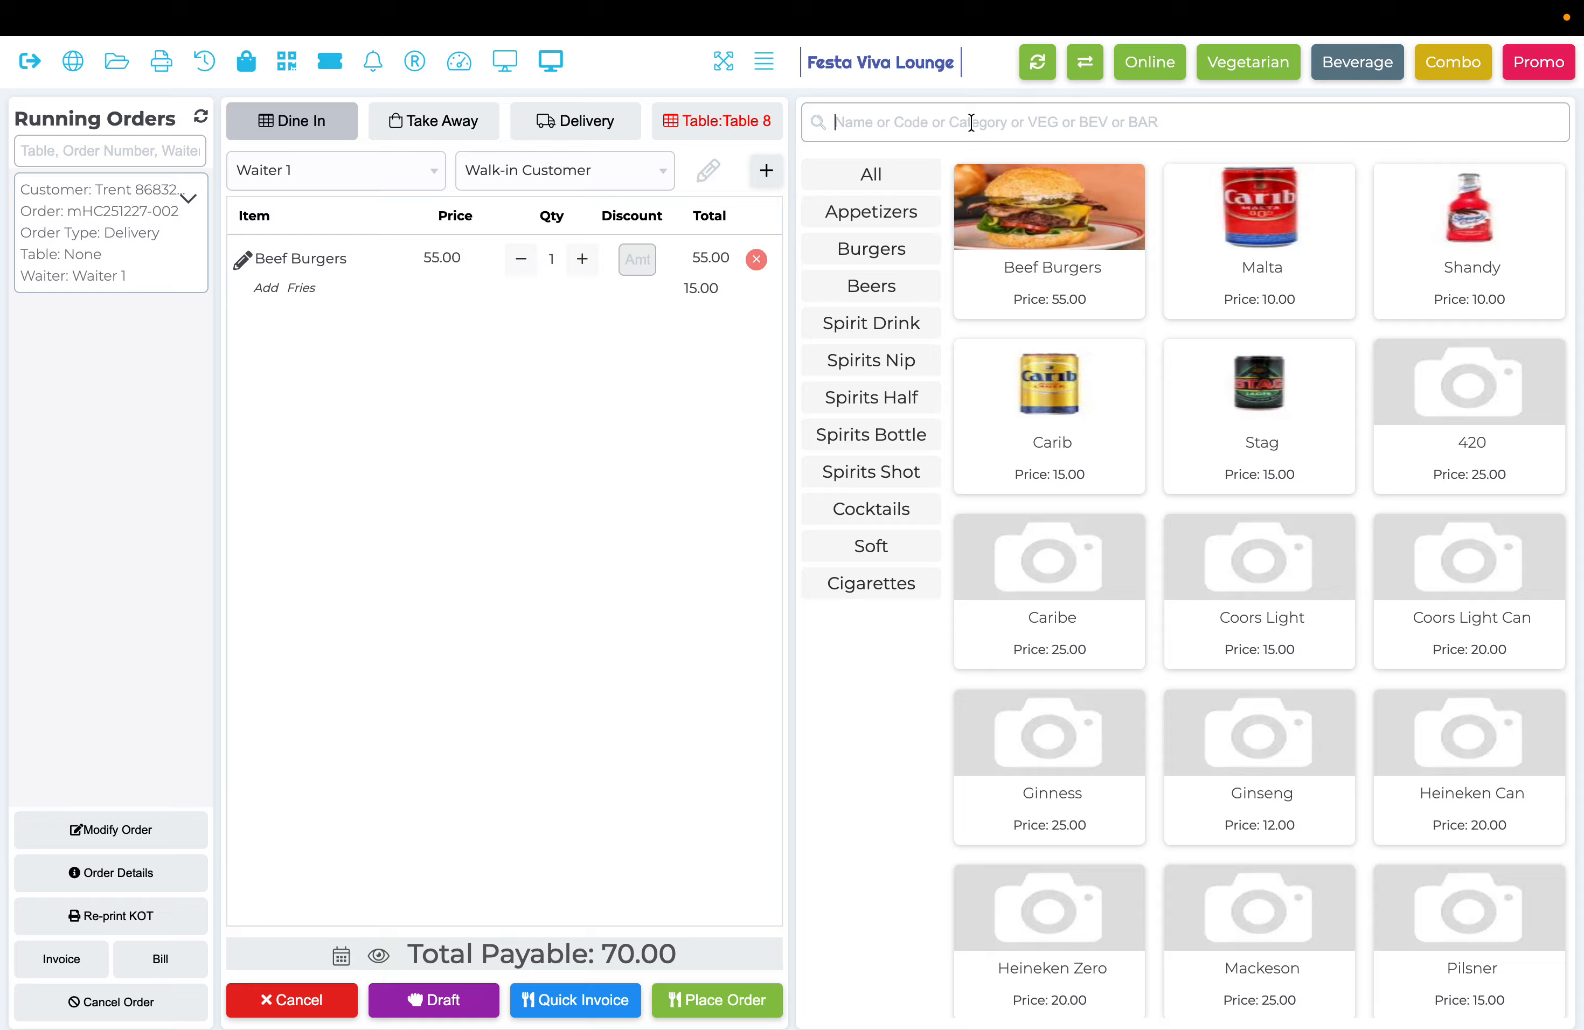
# Search the menu items for "carib" and clear the search.
pyautogui.write('car')
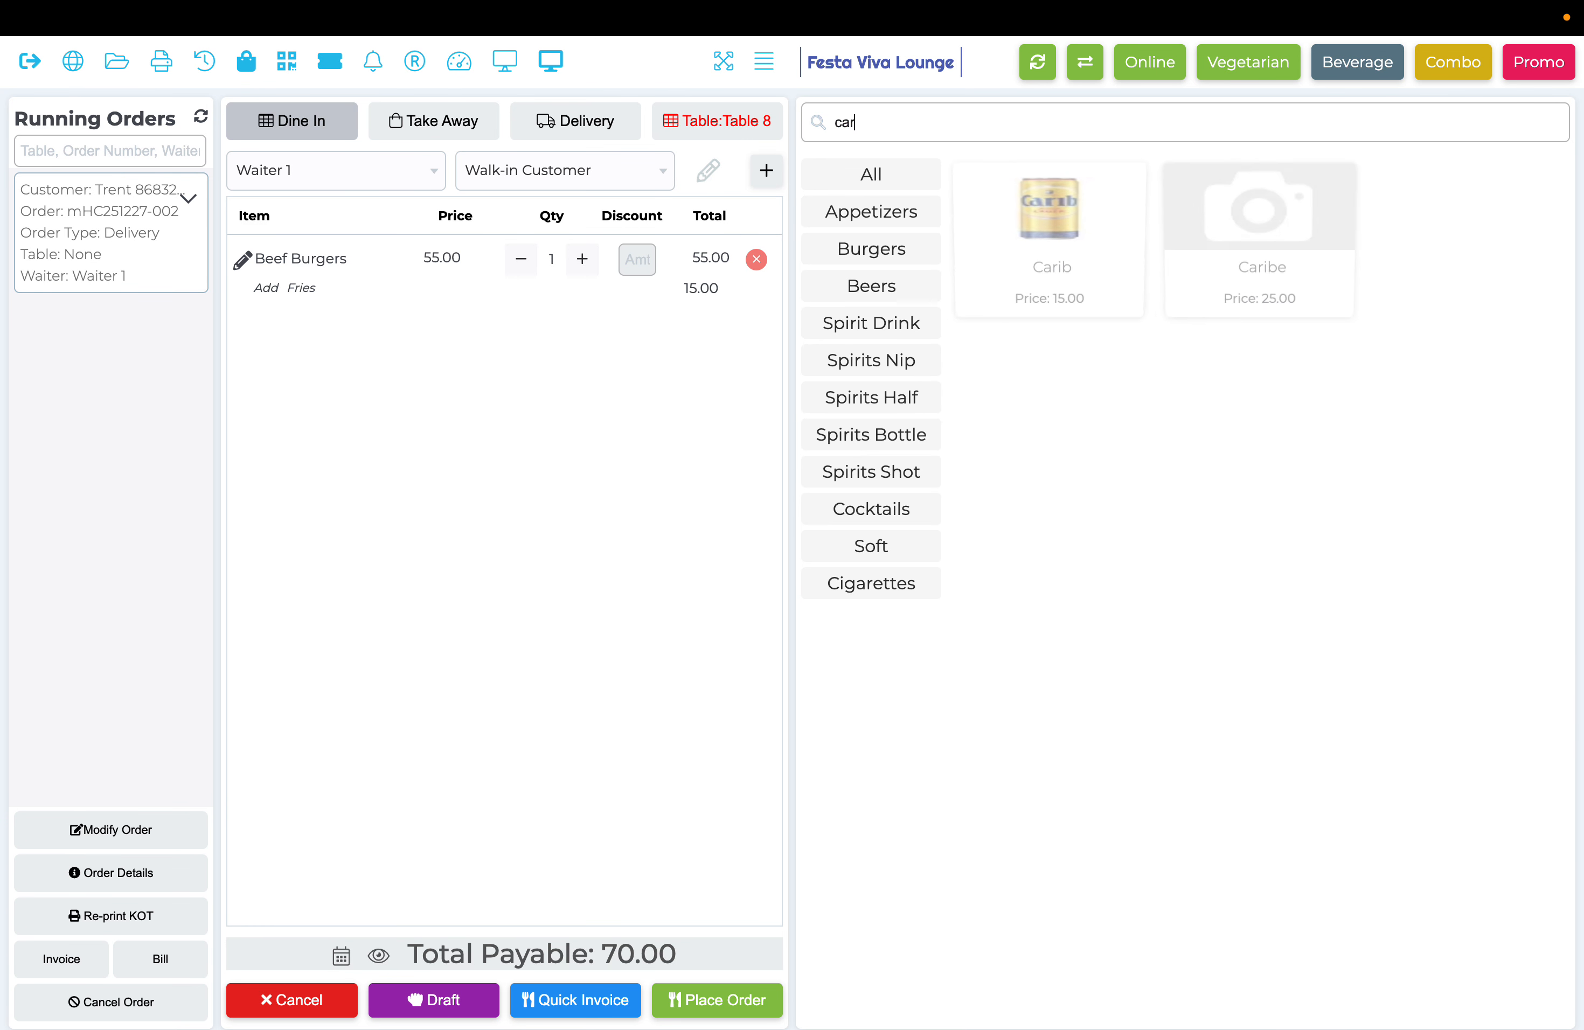
pyautogui.write('ib')
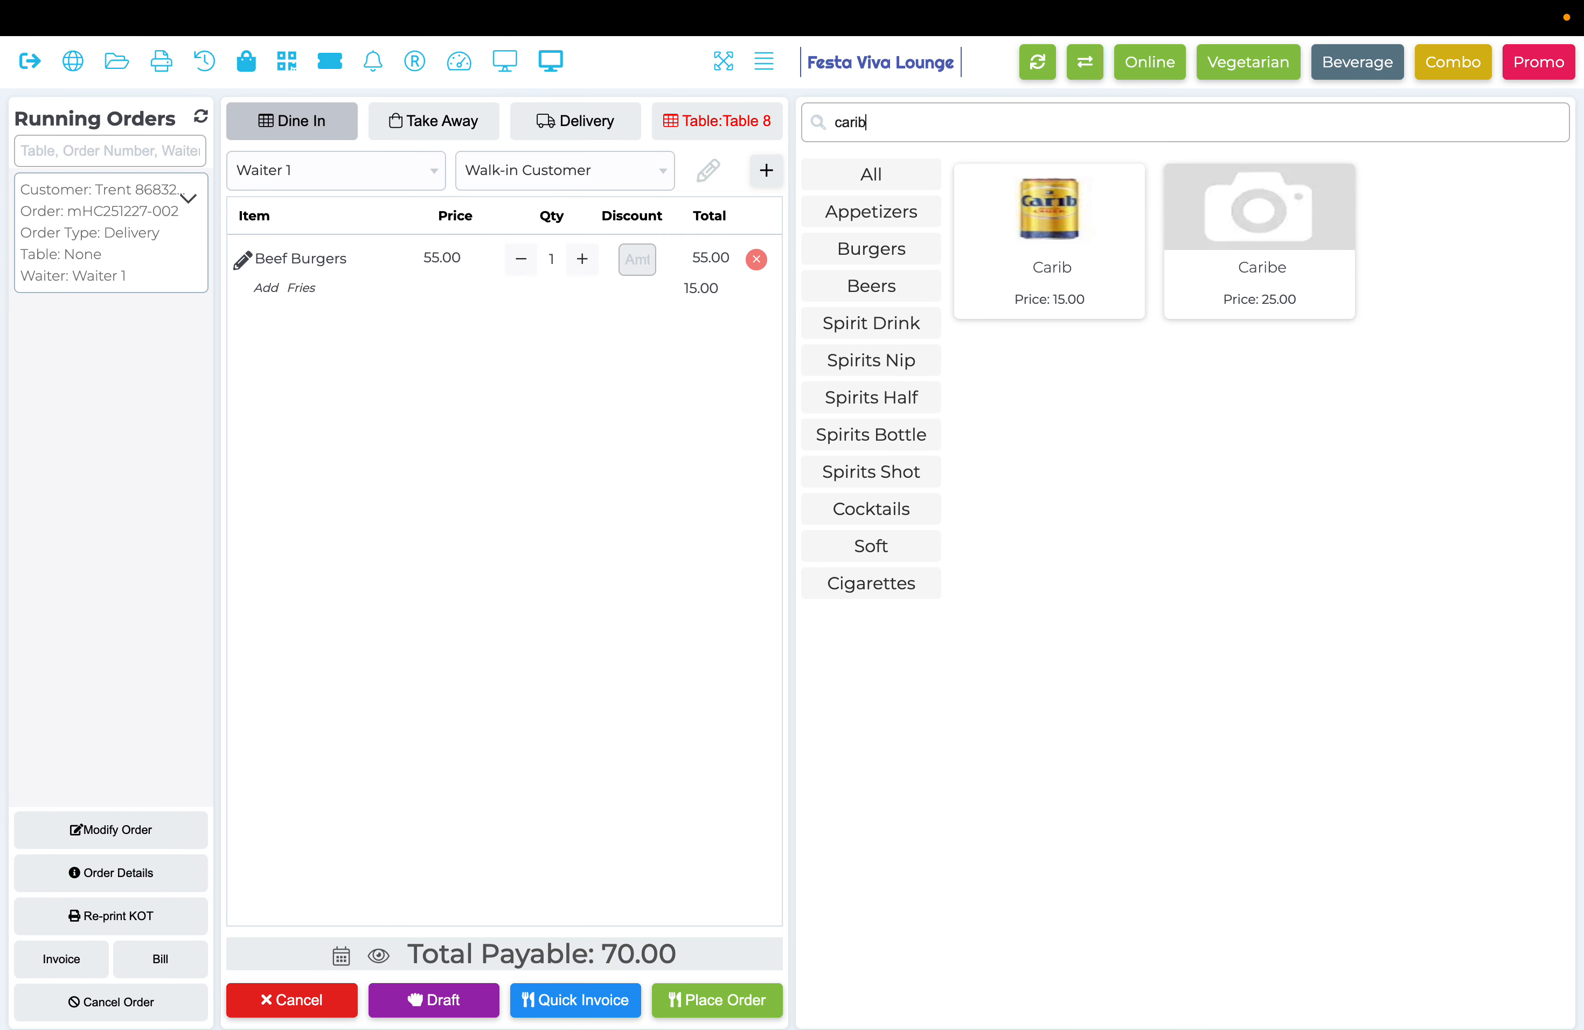
pyautogui.press('BackSpace')
pyautogui.press('BackSpace')
pyautogui.press('BackSpace')
pyautogui.press('BackSpace')
pyautogui.press('BackSpace')
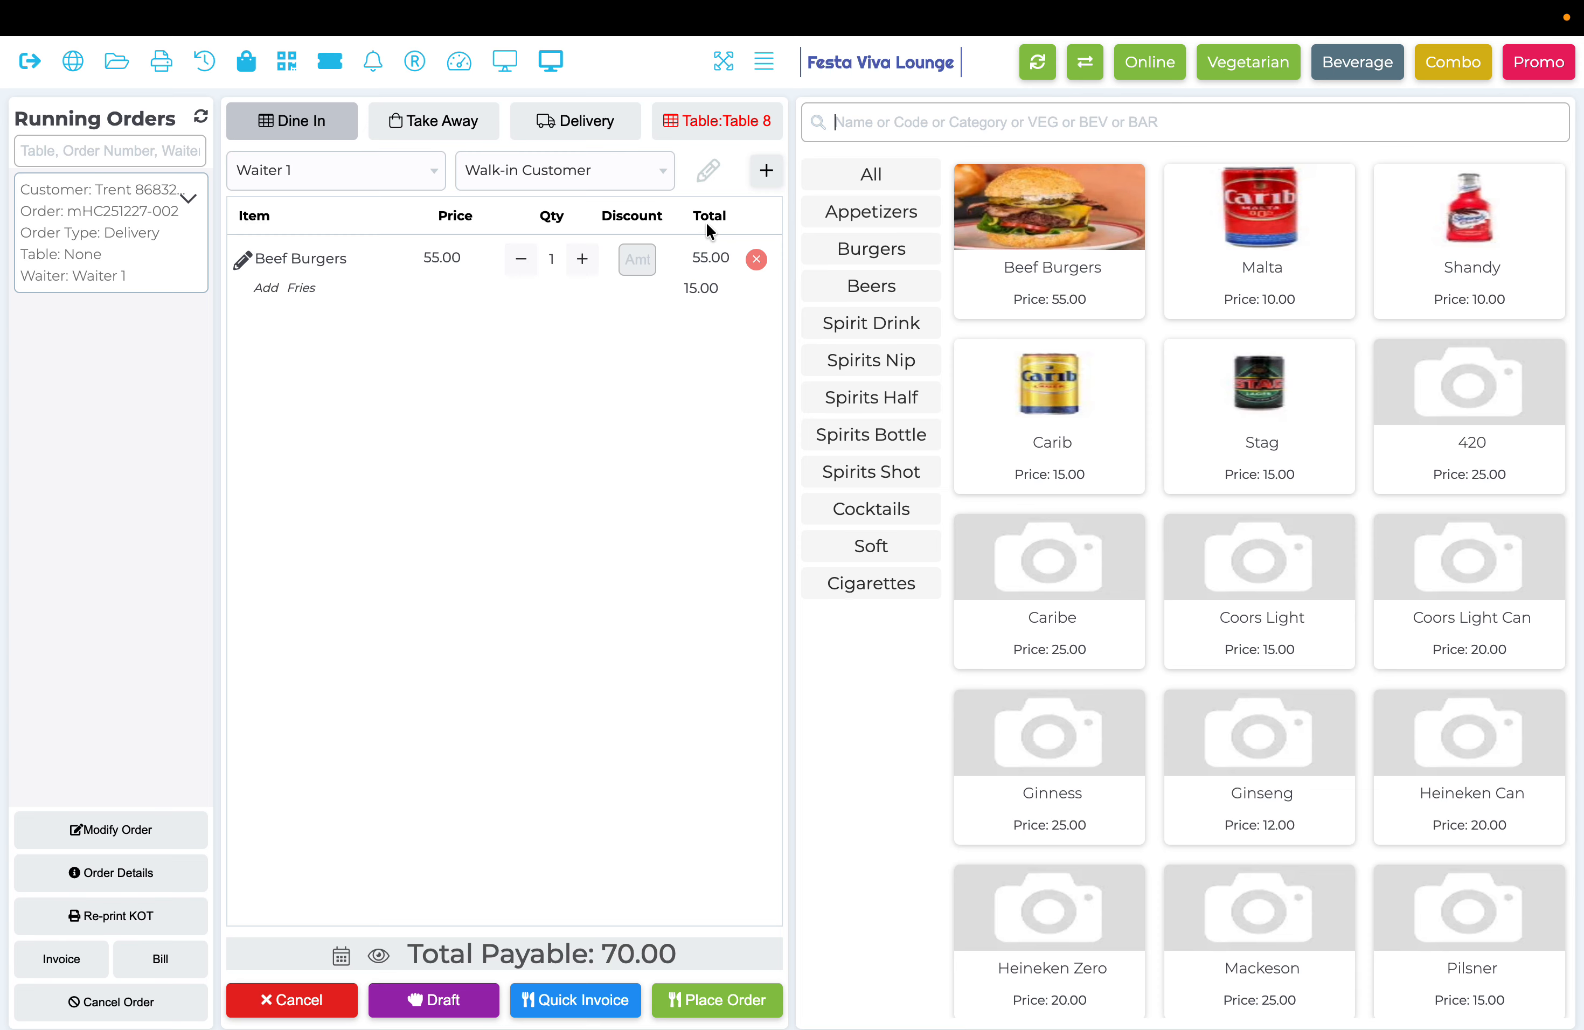
# View the blank Add Customer form, and assign the saved customer to the dine-in order with a look at their profile.
pyautogui.click(765, 174)
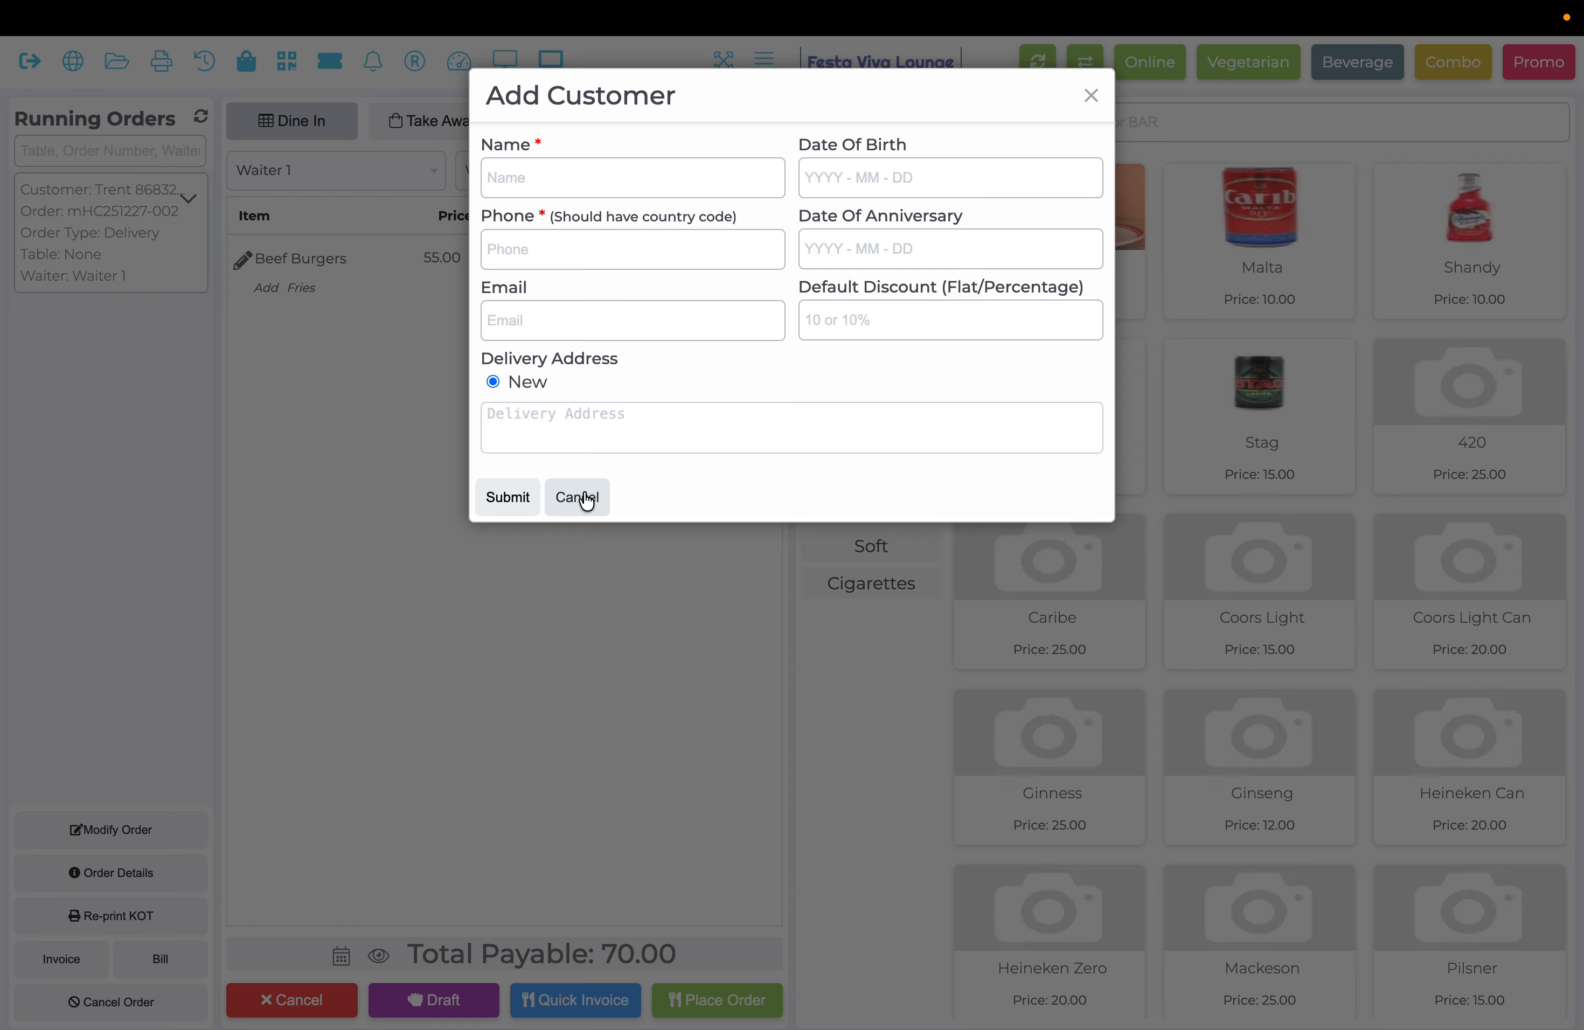
pyautogui.click(586, 499)
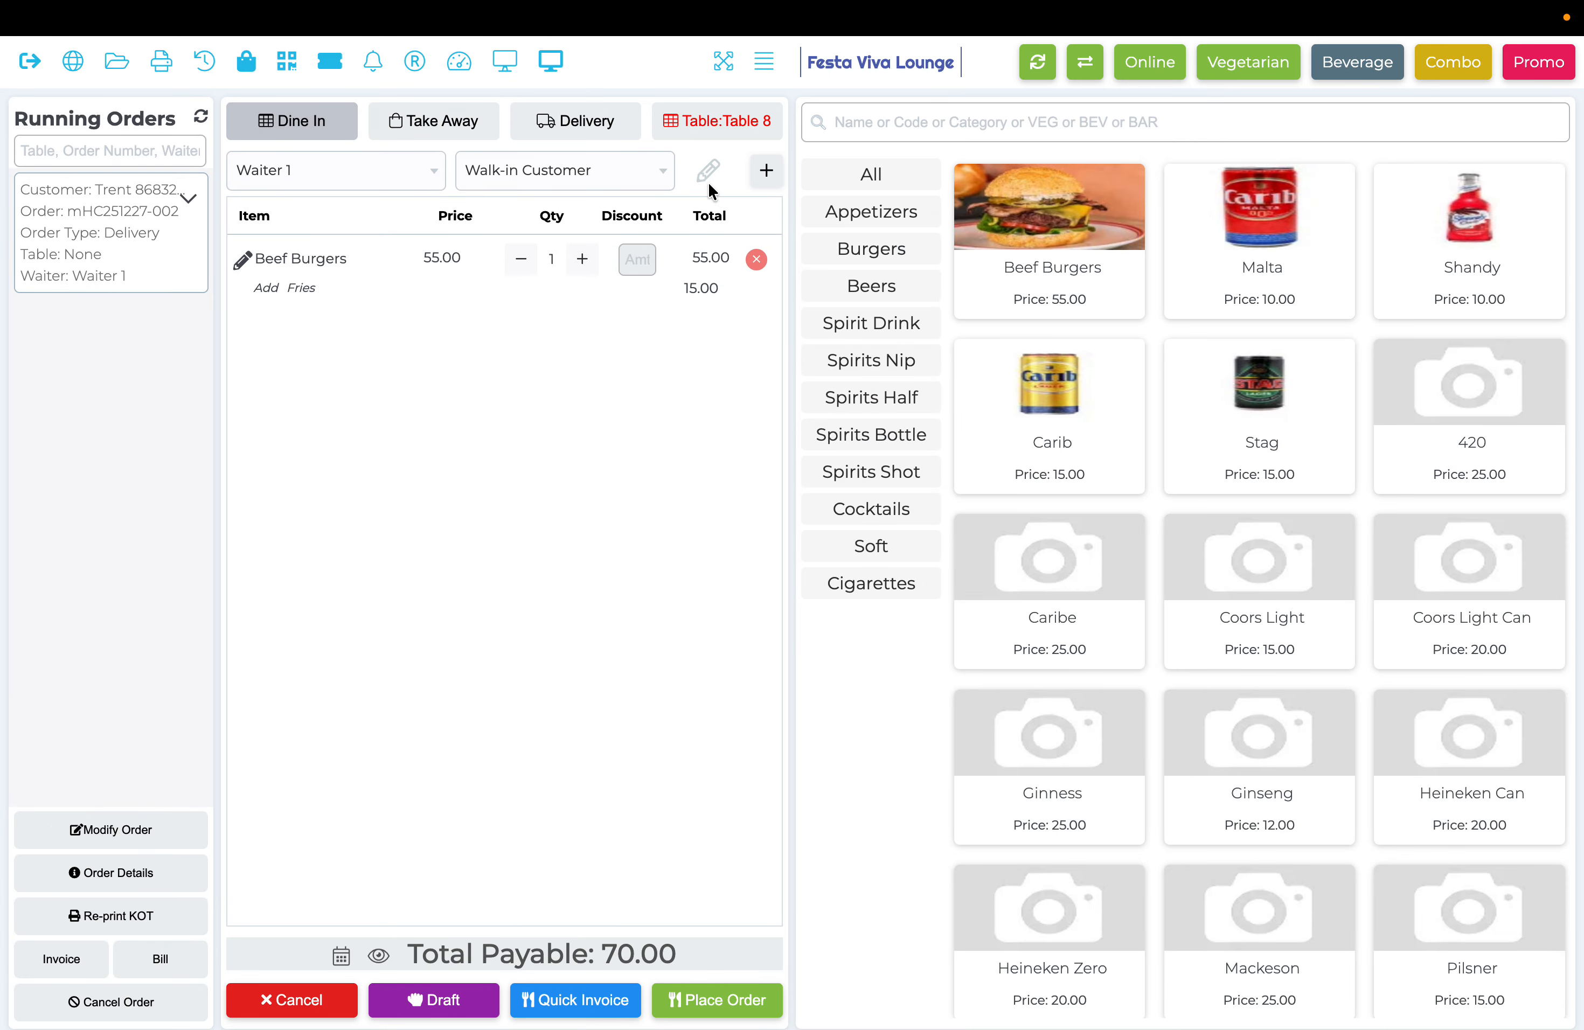
pyautogui.click(659, 175)
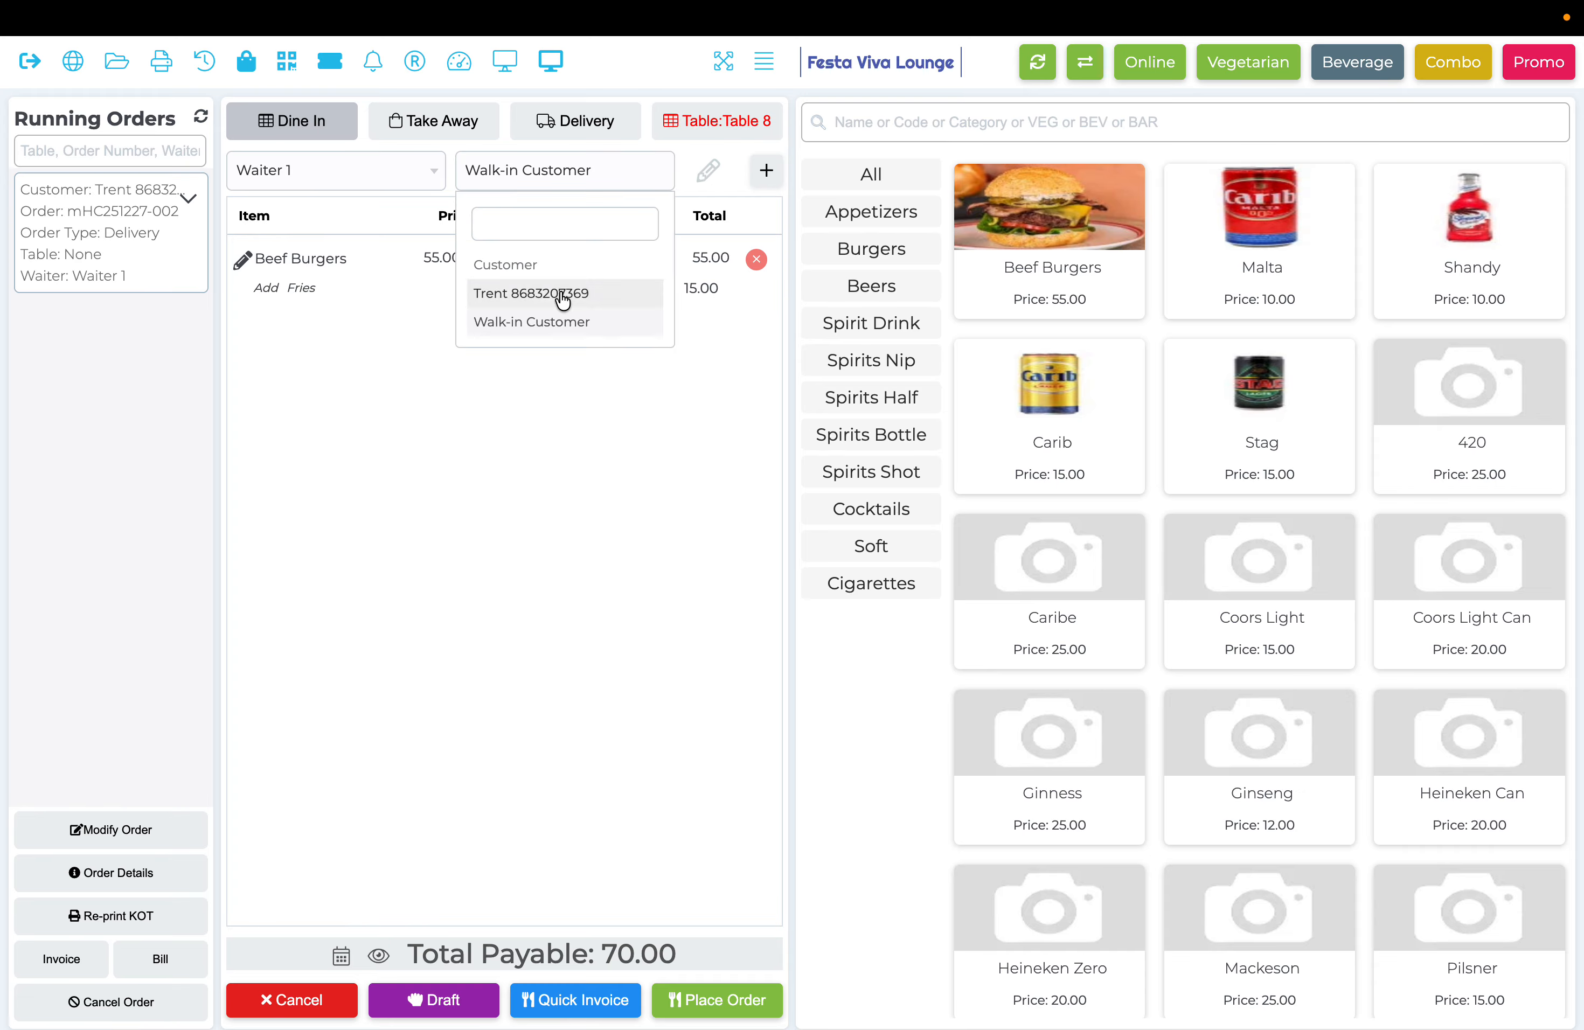
pyautogui.click(569, 292)
pyautogui.click(706, 170)
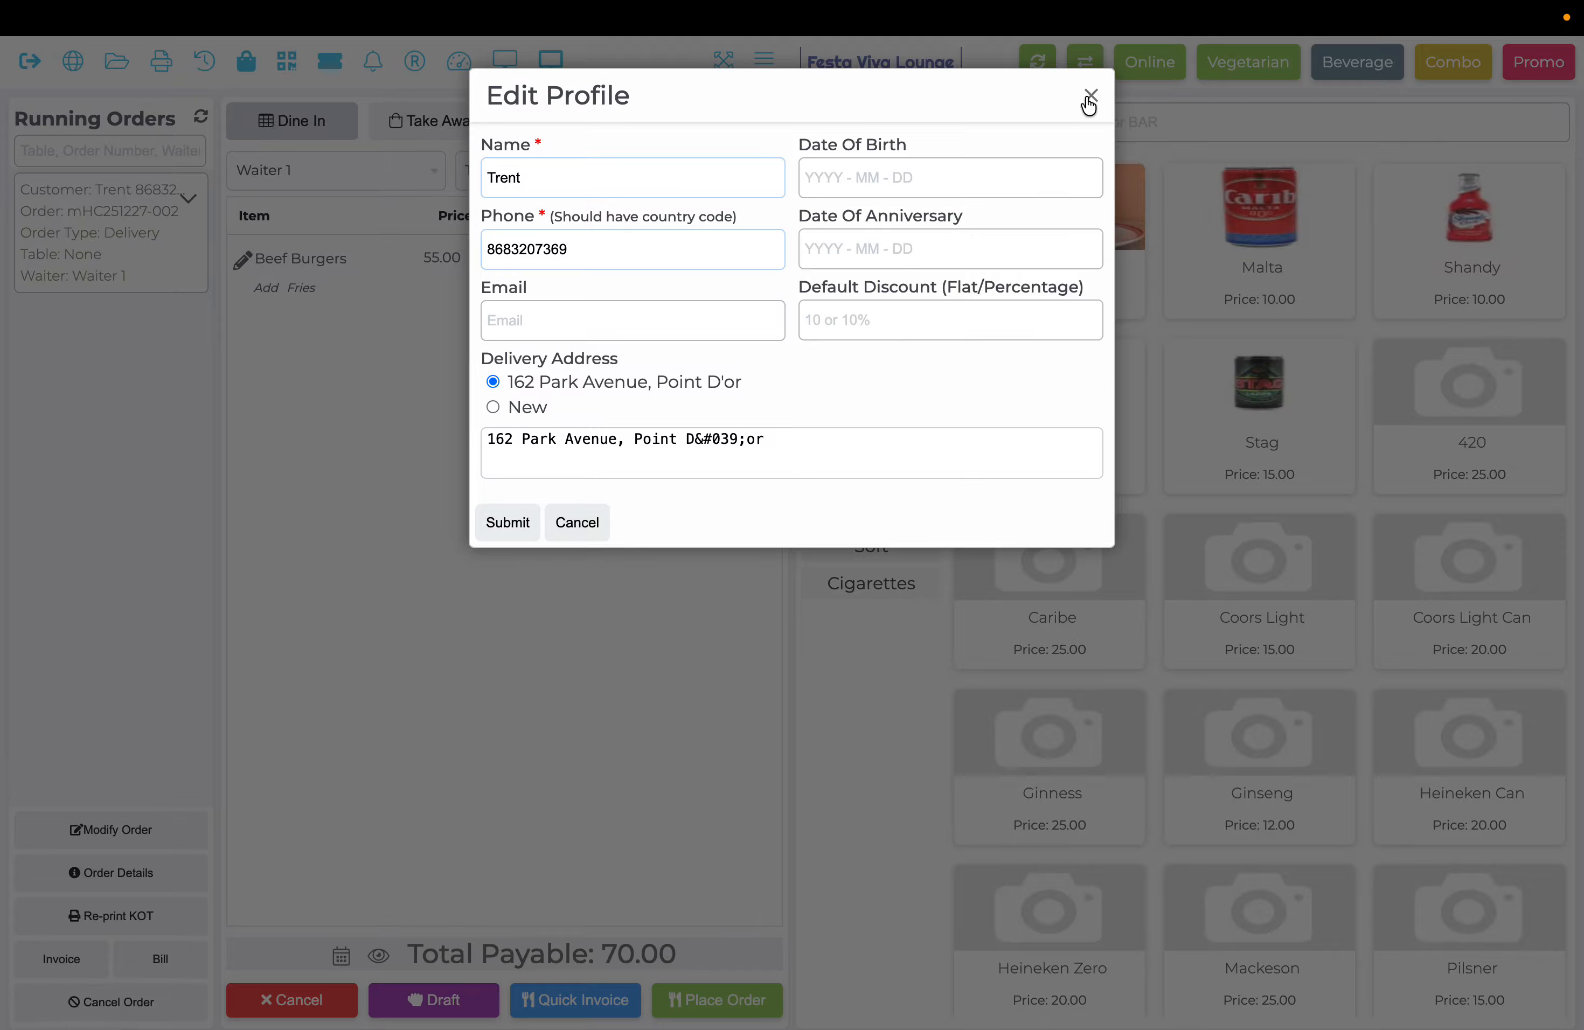
pyautogui.click(1085, 100)
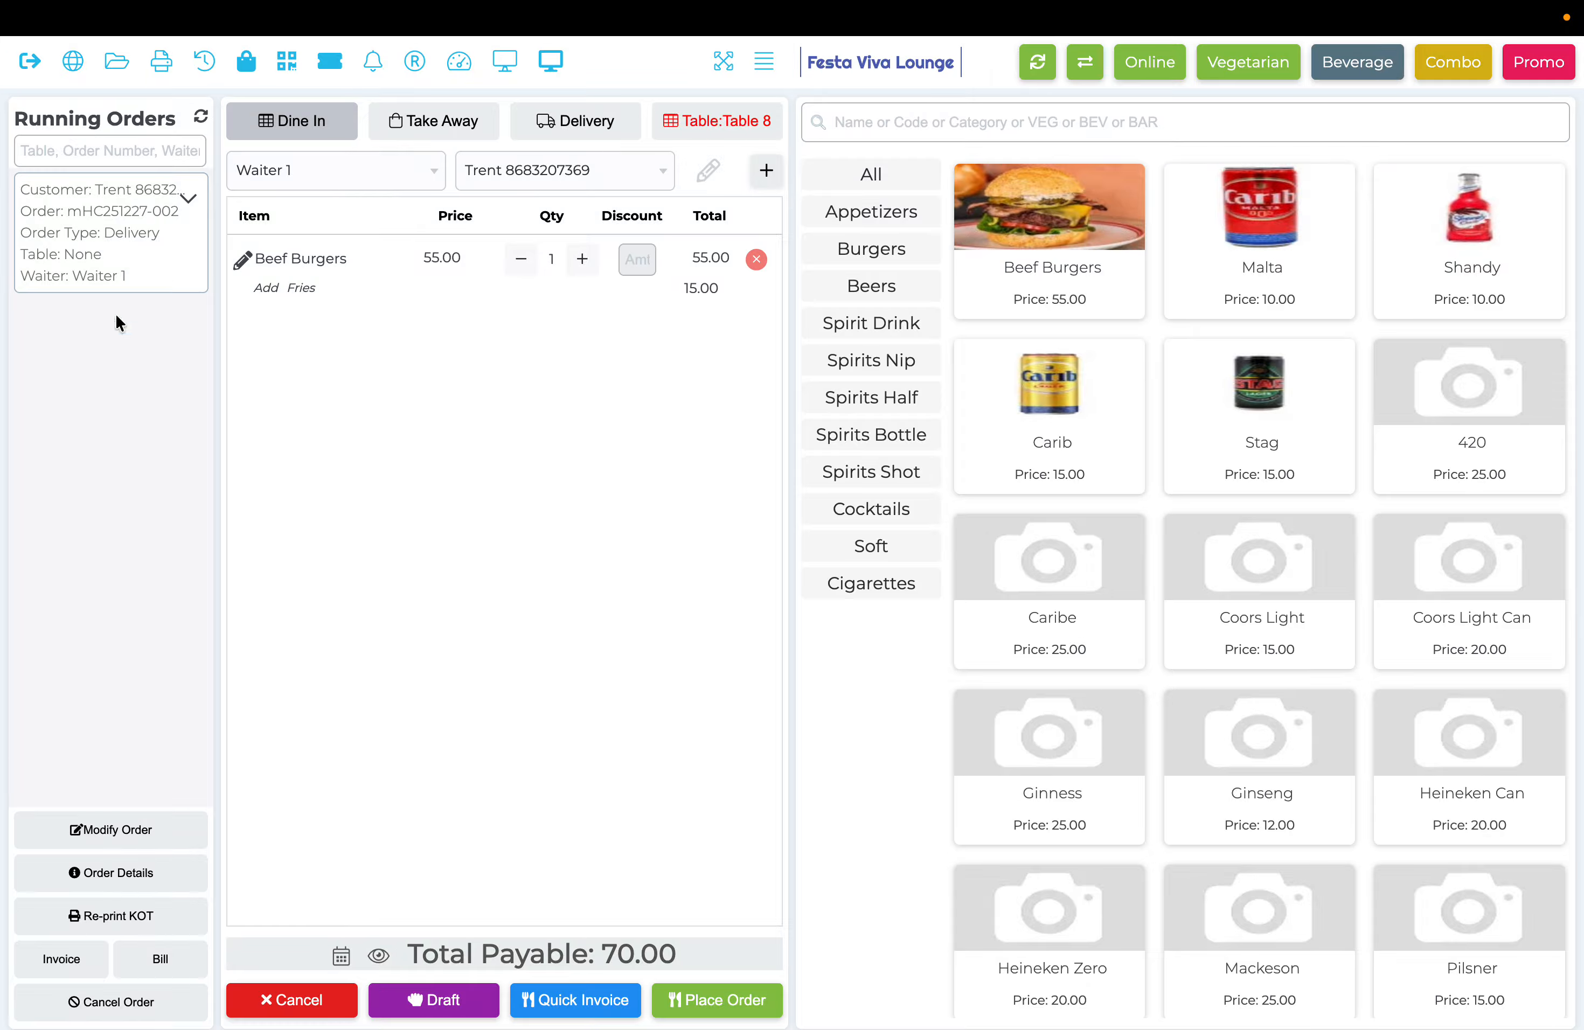
# Place the Table 8 dine-in order and expand the dine-in and delivery entries in the running orders.
pyautogui.click(708, 999)
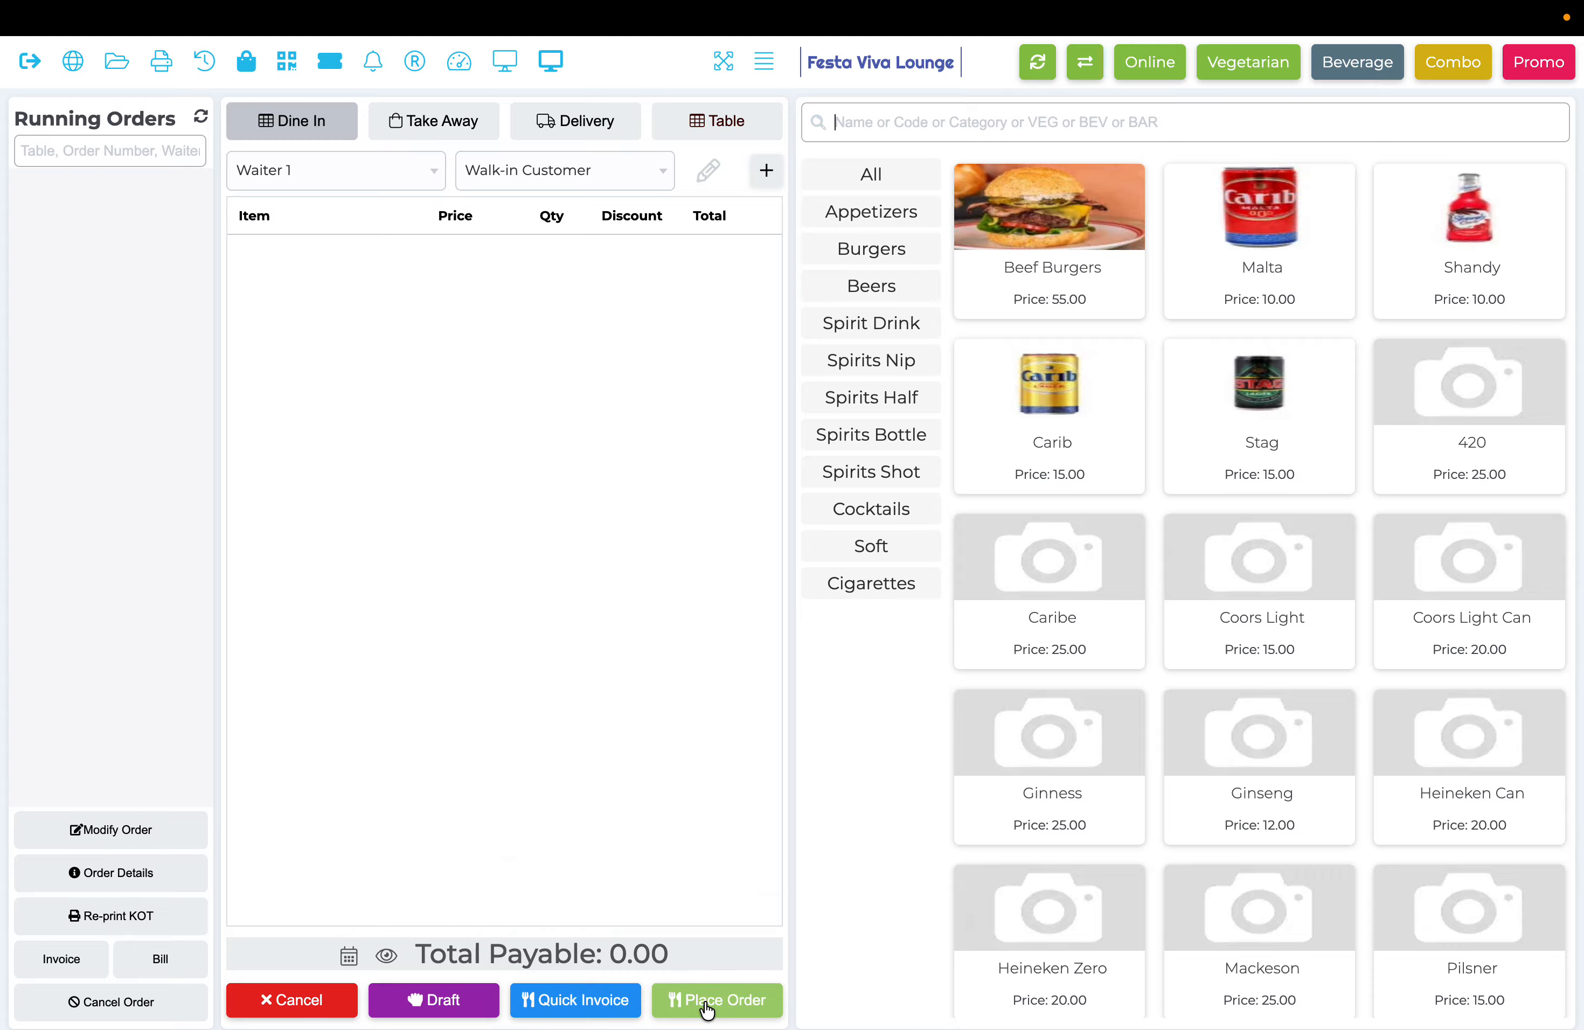
pyautogui.click(131, 213)
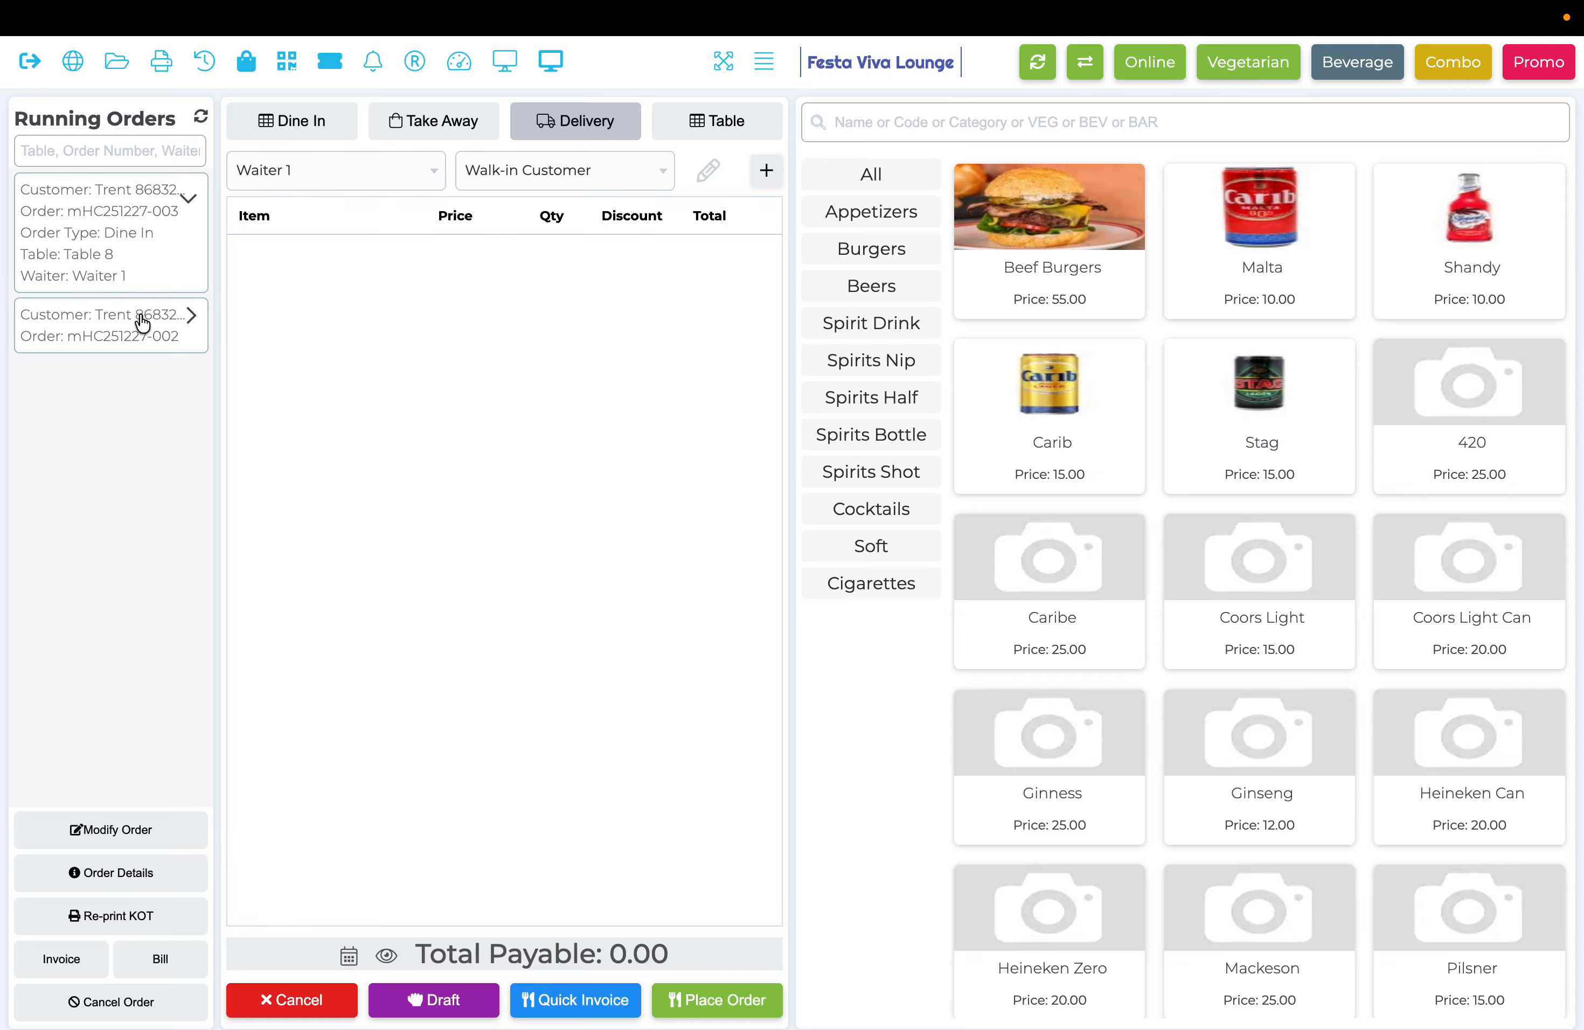
pyautogui.click(142, 321)
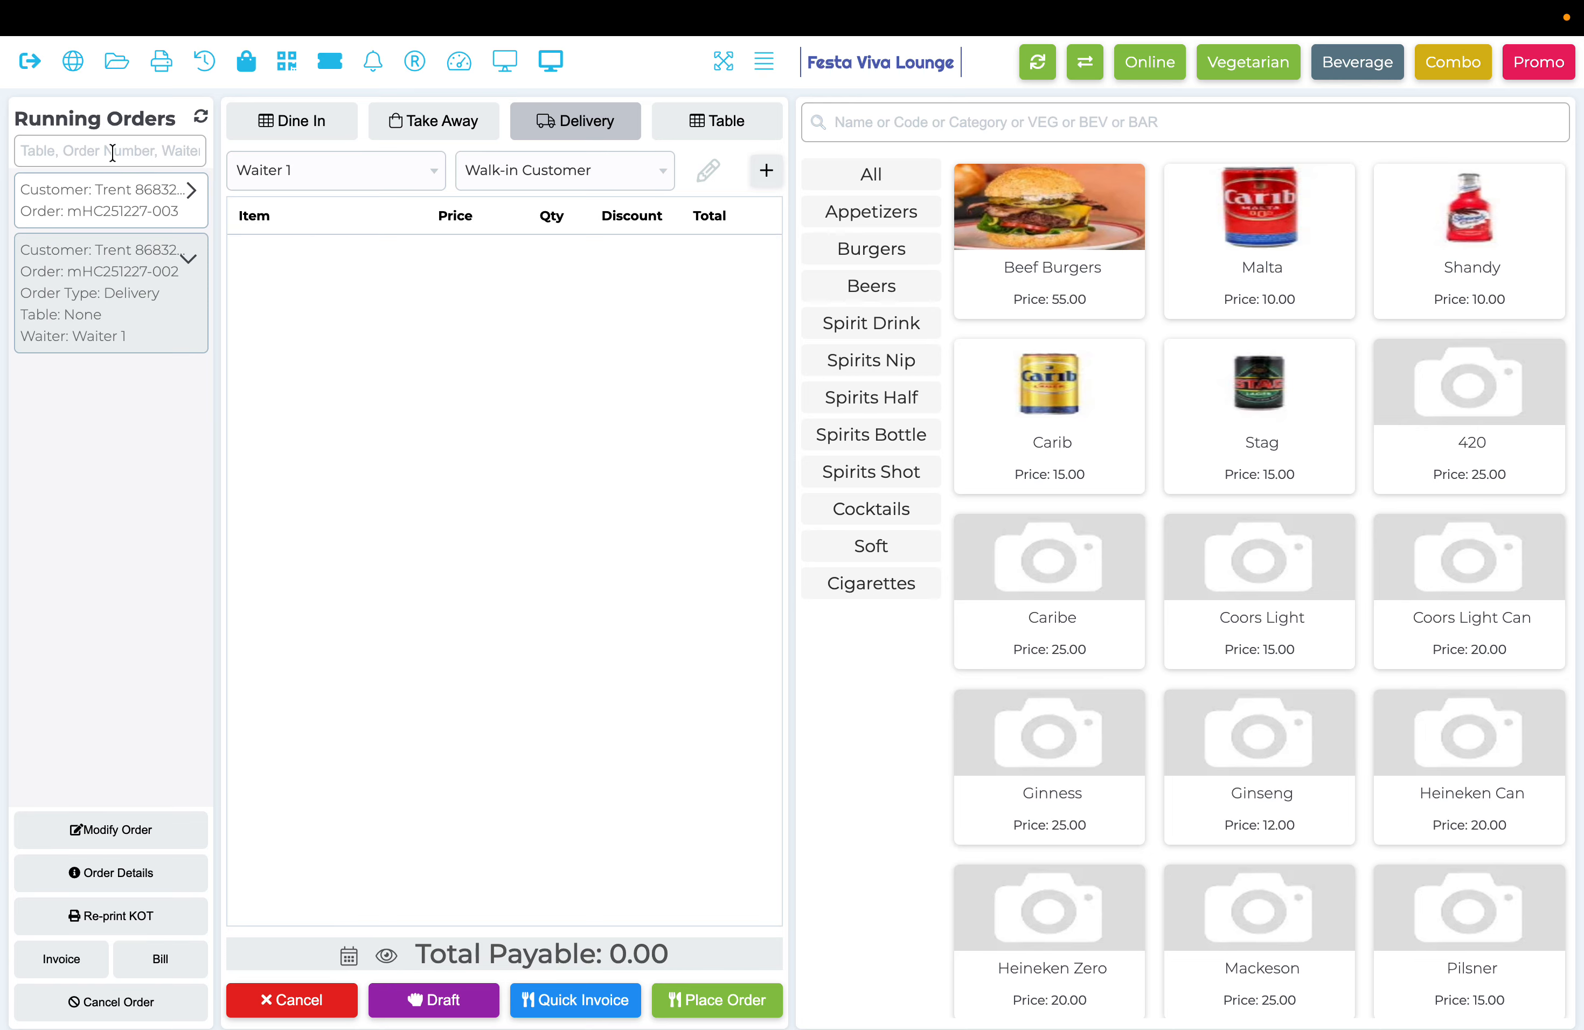
# Filter the running orders by "tab" and clear the filter.
pyautogui.click(112, 150)
pyautogui.write('tab')
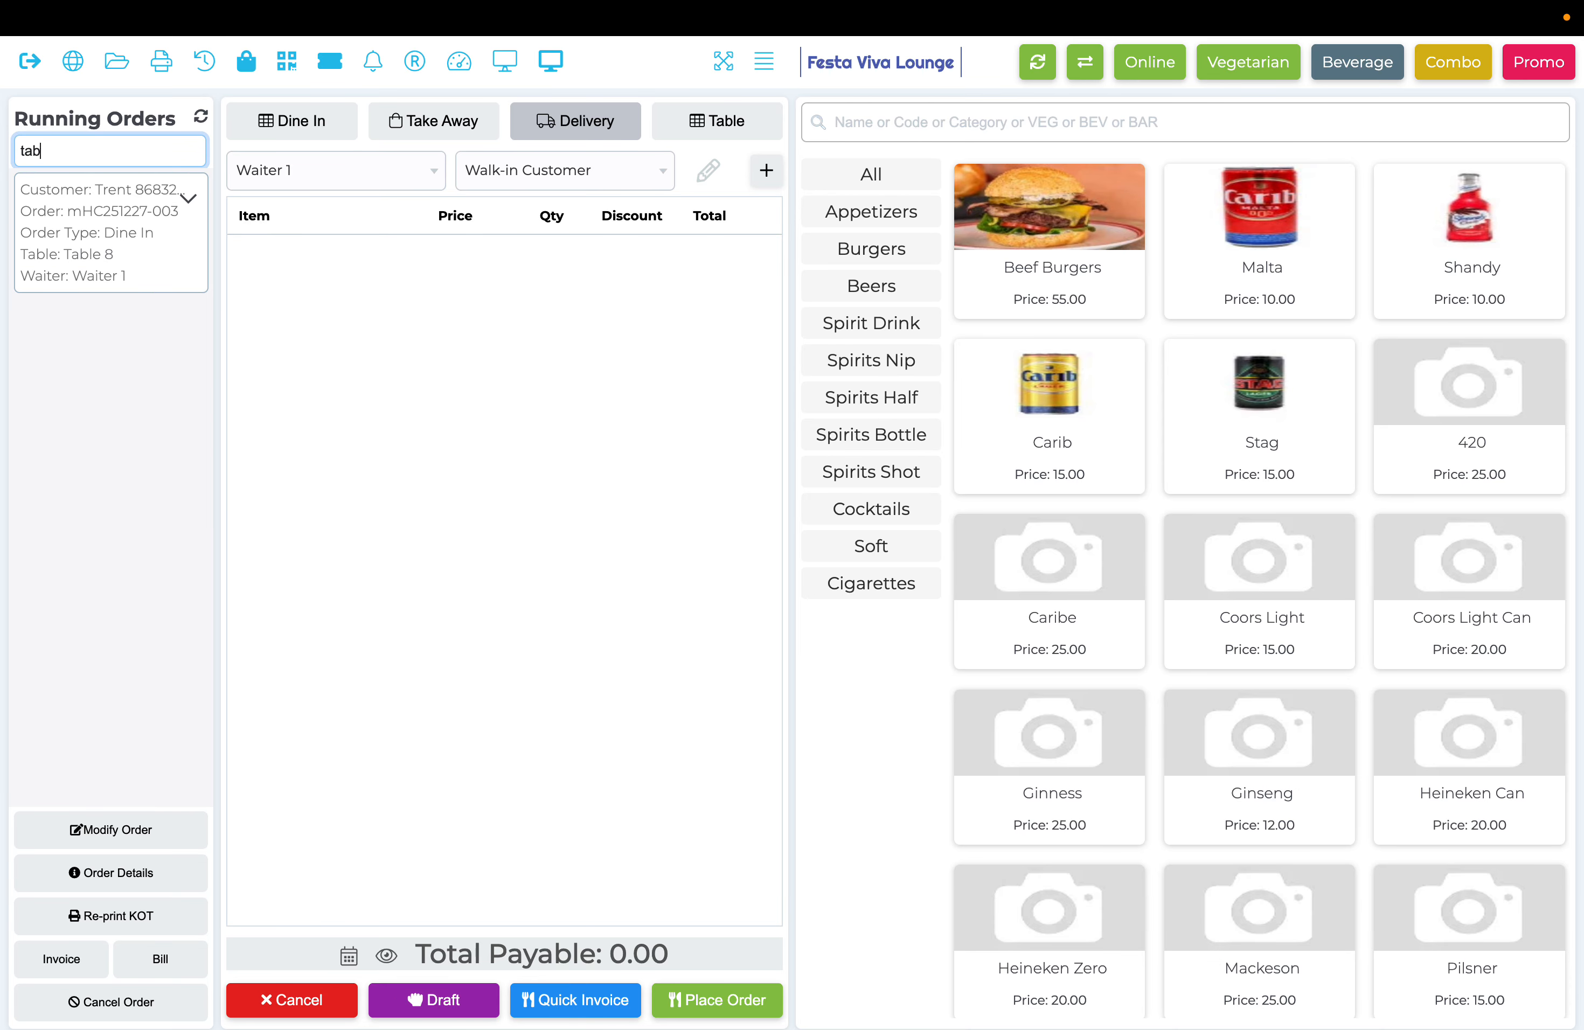
pyautogui.press('BackSpace')
pyautogui.press('BackSpace')
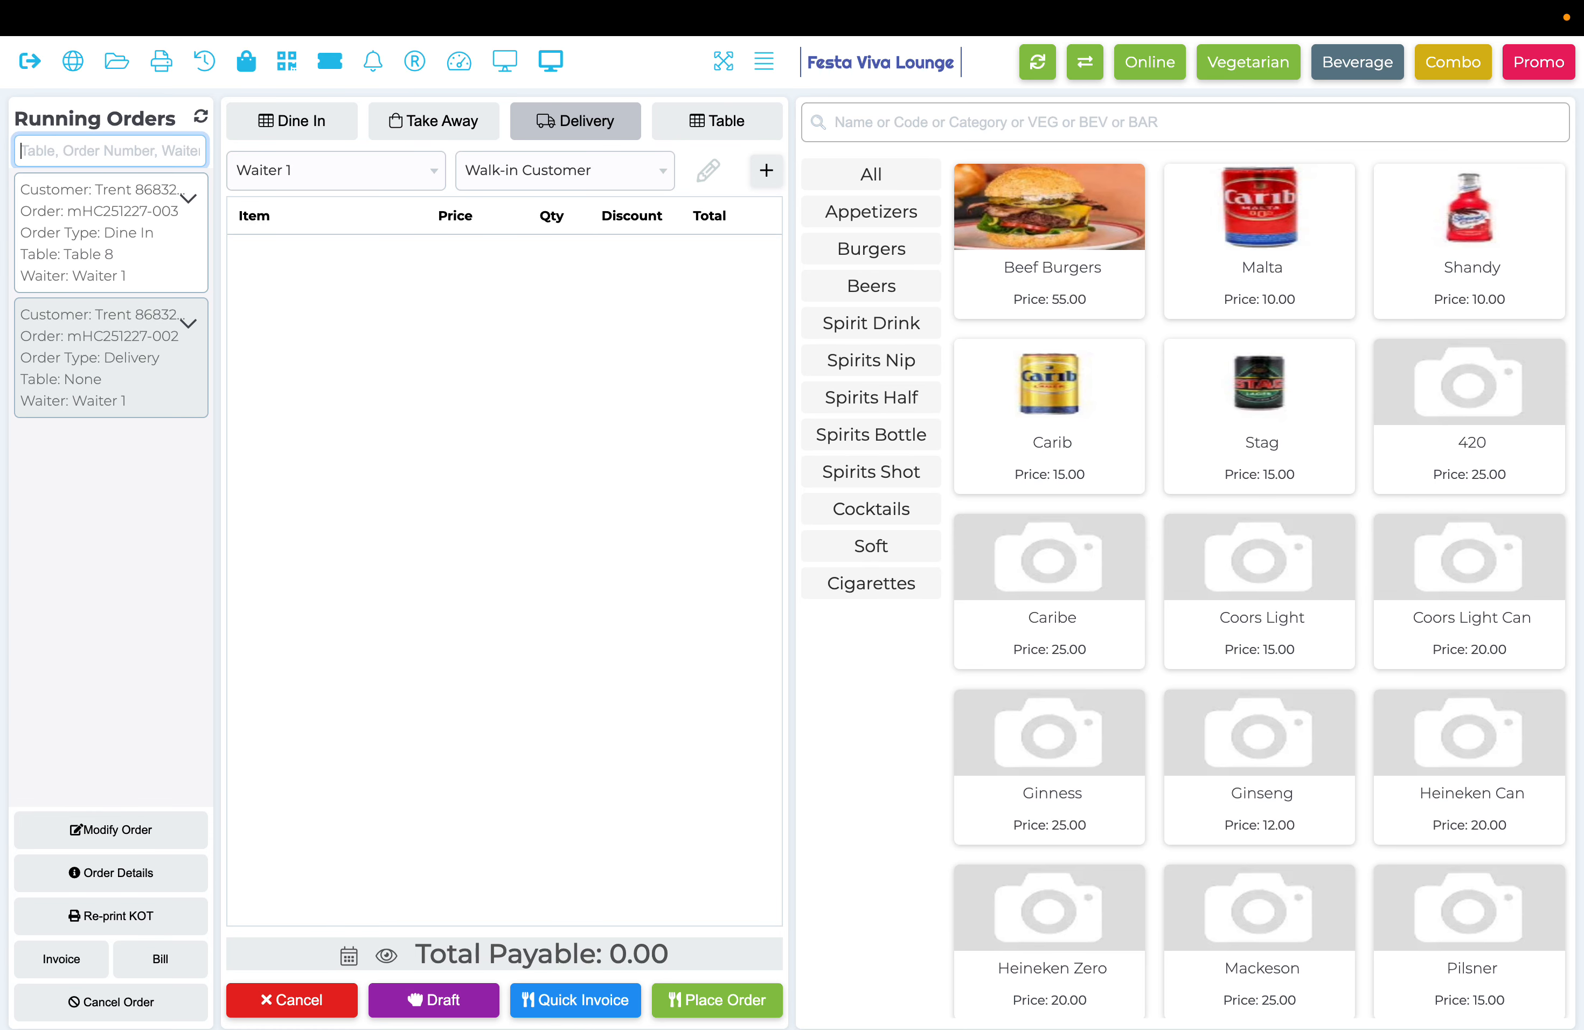
# Filter the running orders by the customer's name and by "w", clearing the filter after each search.
pyautogui.write('trebt')
pyautogui.press('BackSpace')
pyautogui.press('BackSpace')
pyautogui.press('BackSpace')
pyautogui.press('BackSpace')
pyautogui.press('BackSpace')
pyautogui.write('w')
pyautogui.press('BackSpace')
pyautogui.press('BackSpace')
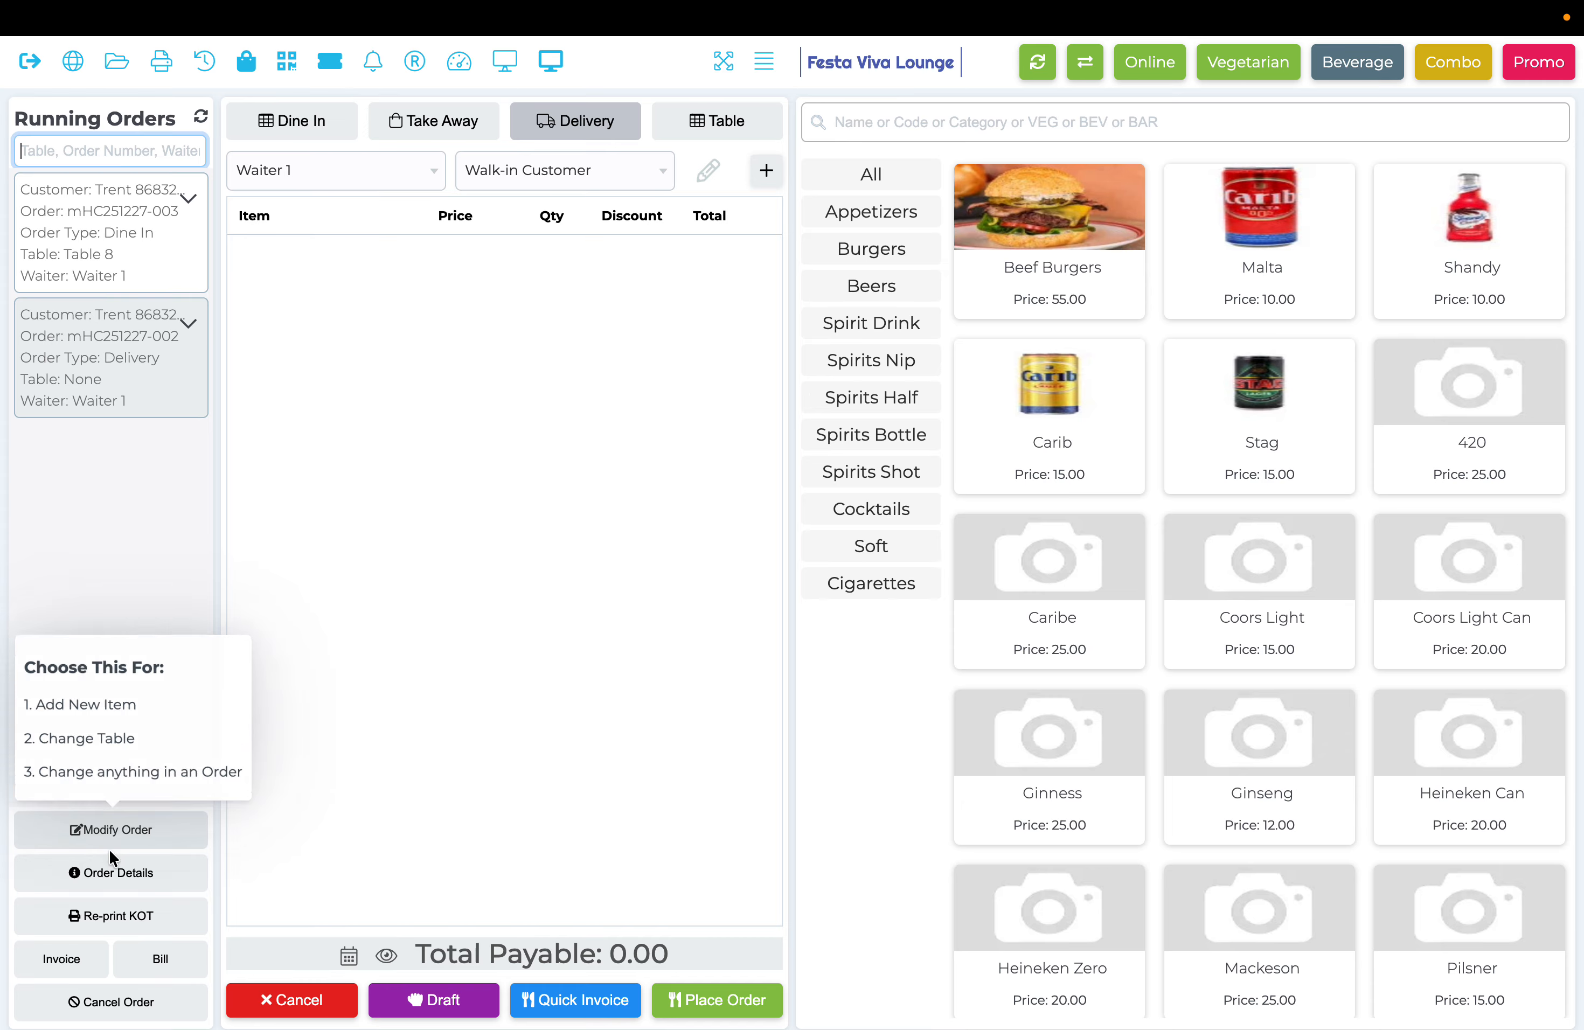
# Review the delivery order's details and its Finalize Sale payment form, closing both without submitting a payment.
pyautogui.click(109, 873)
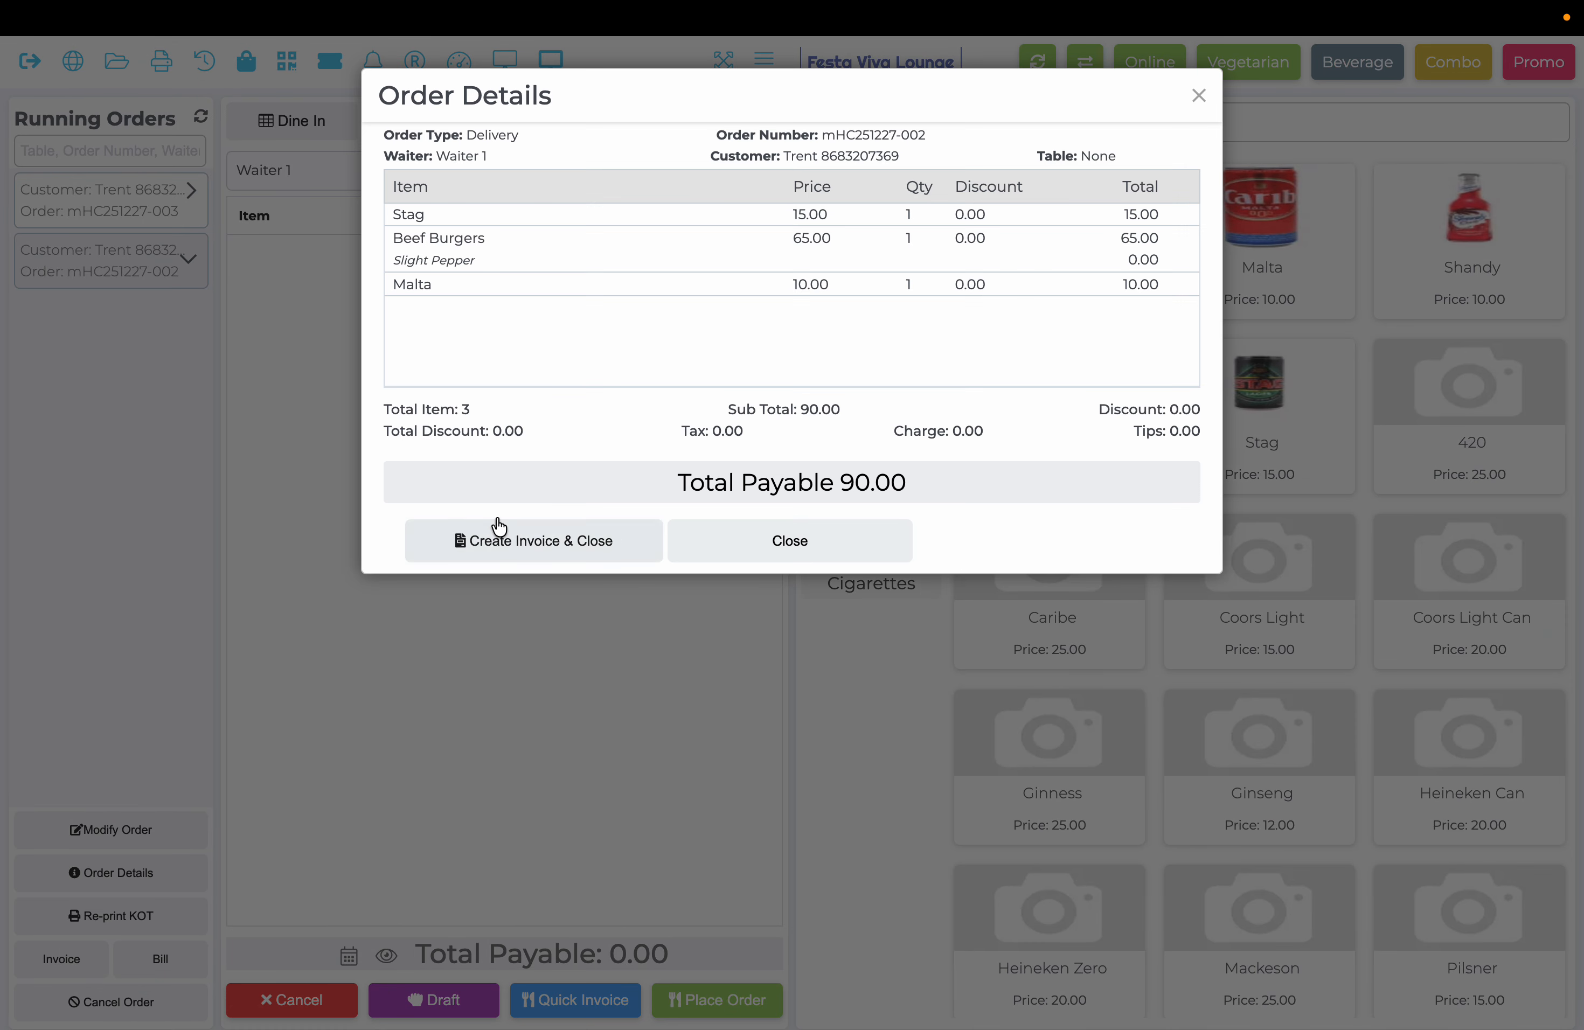
pyautogui.click(849, 555)
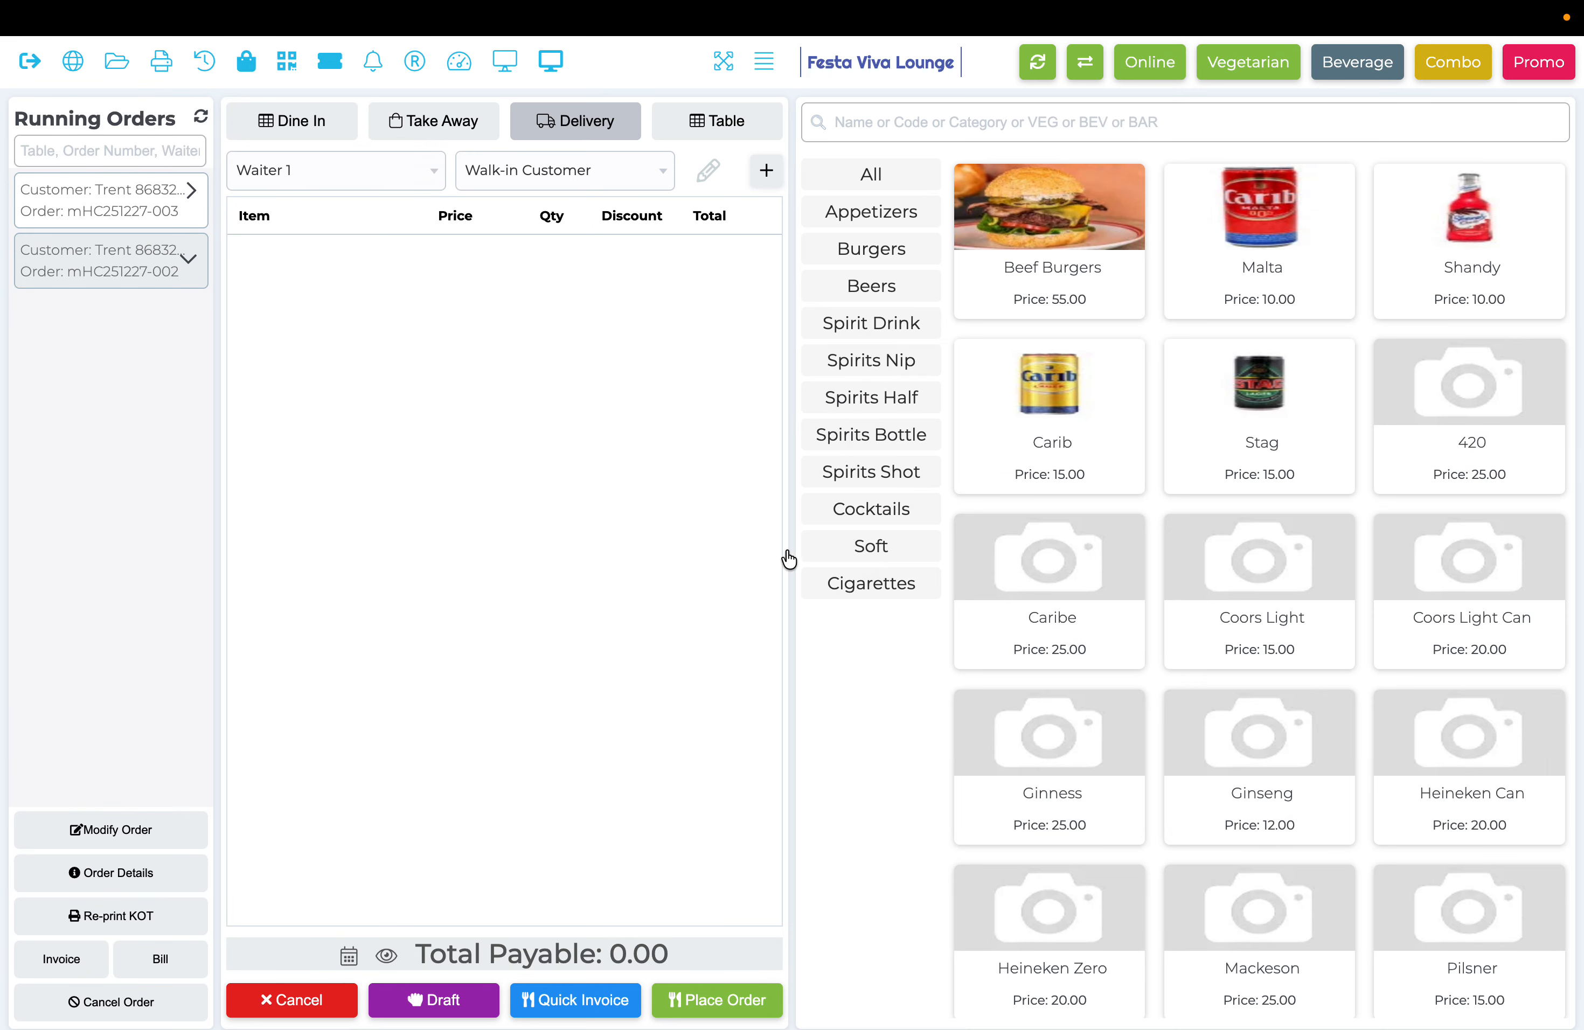
pyautogui.click(107, 881)
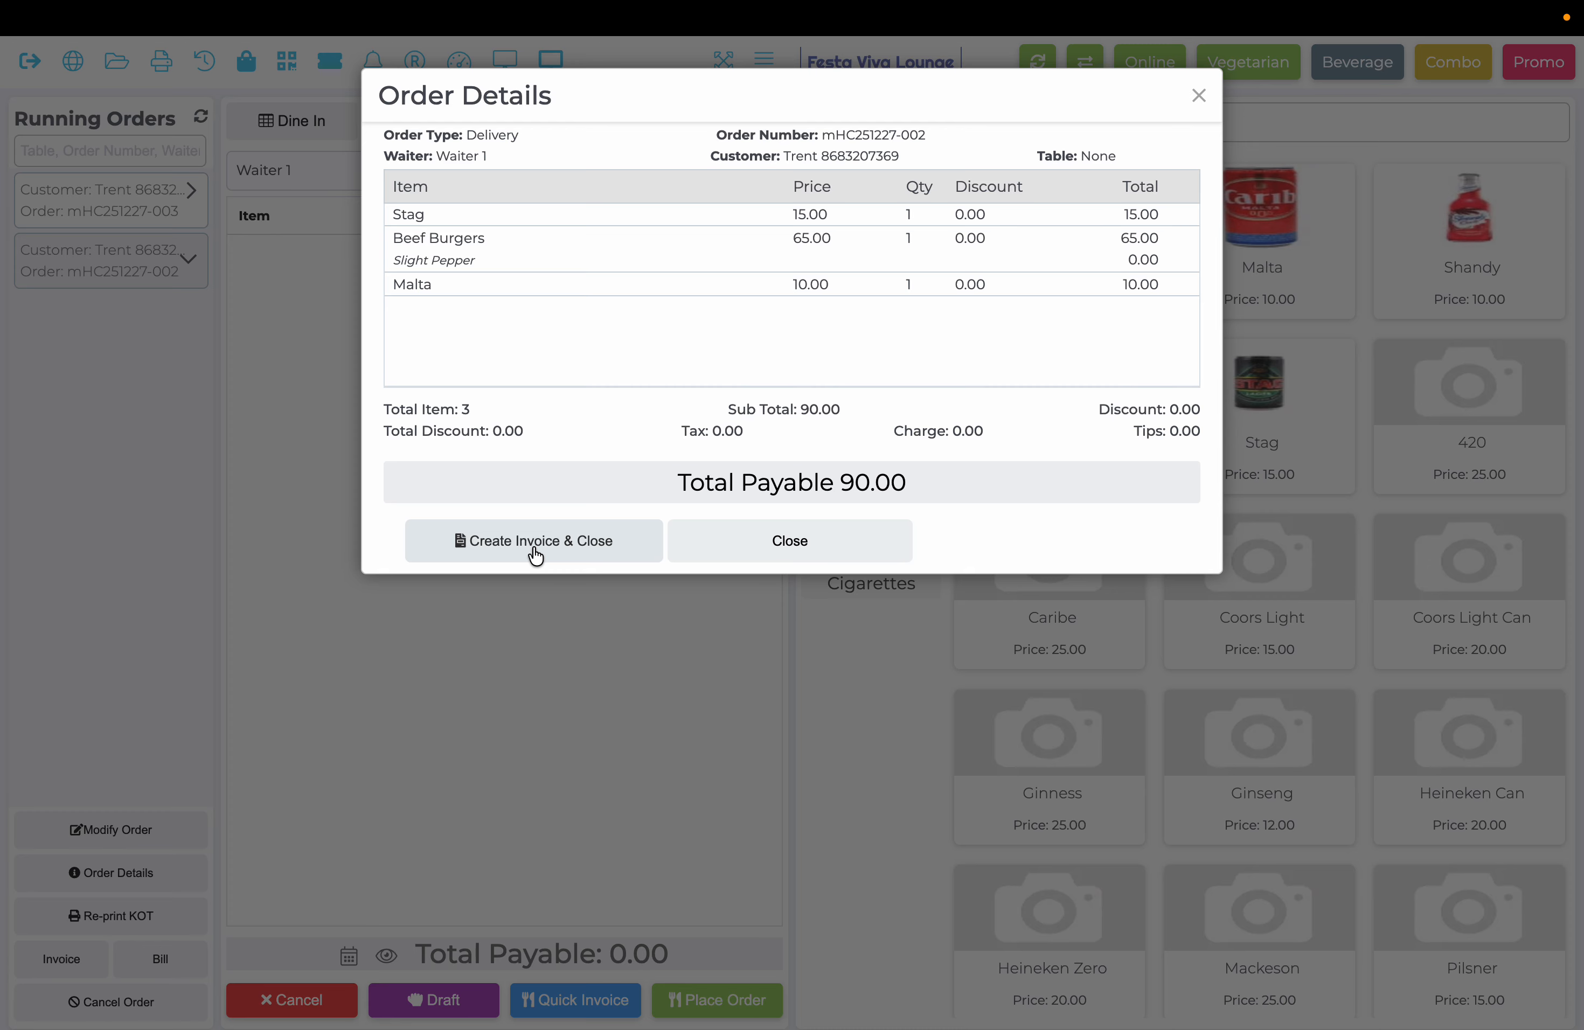
pyautogui.click(535, 554)
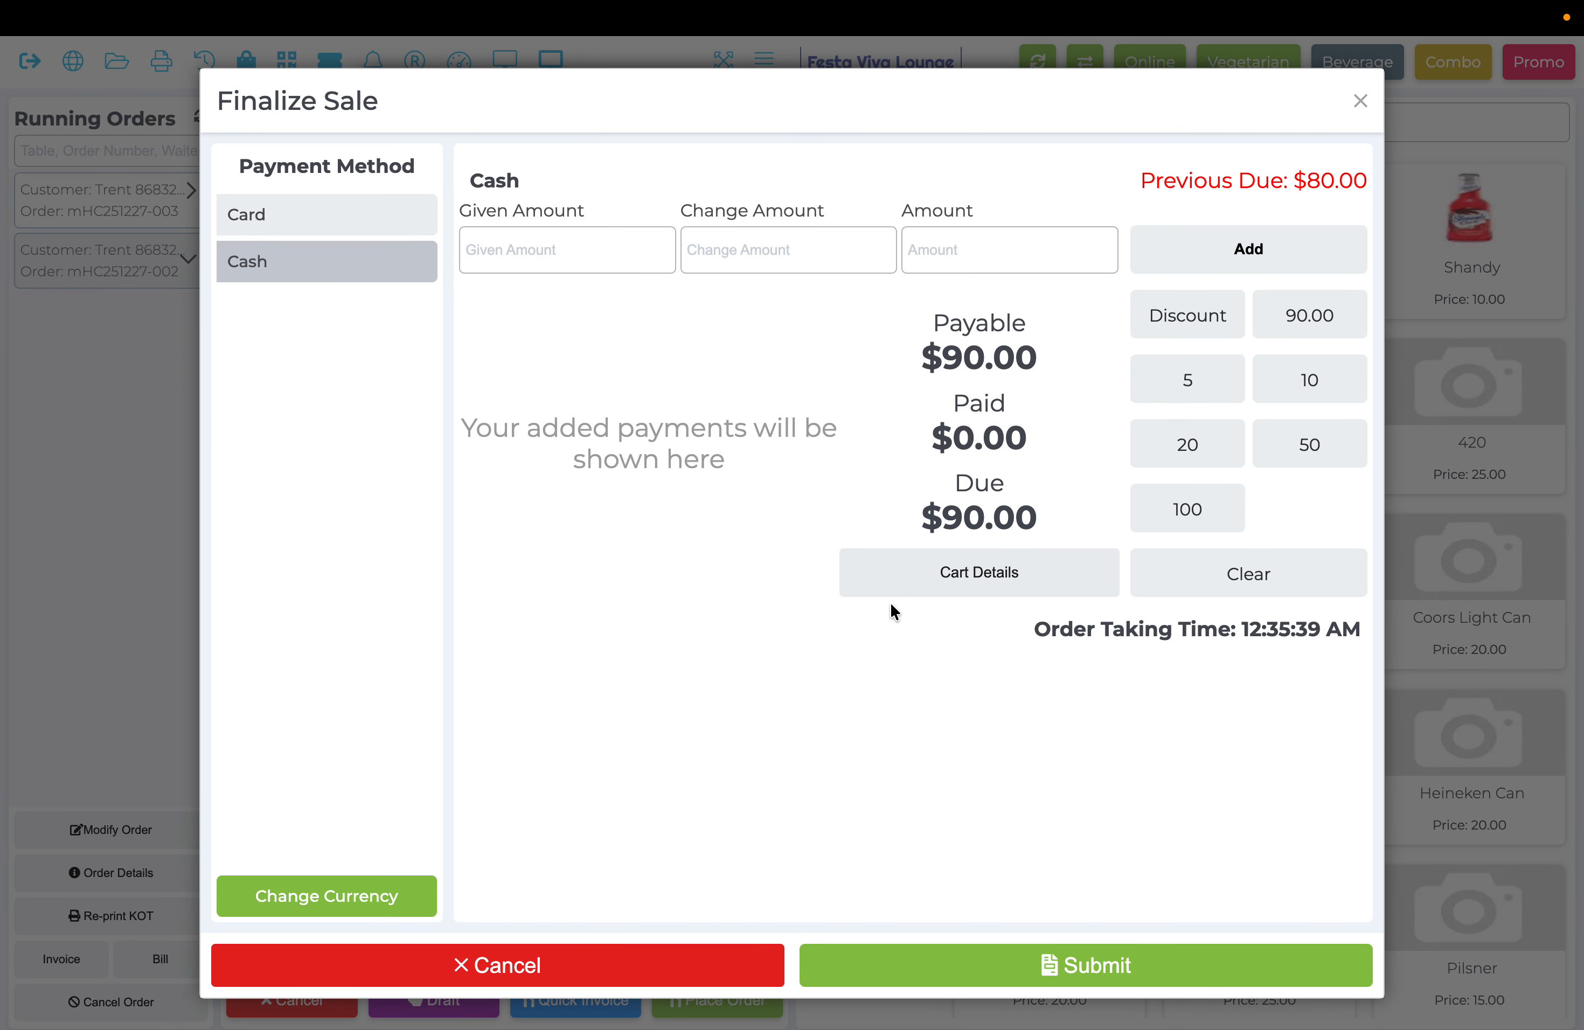
pyautogui.click(1360, 101)
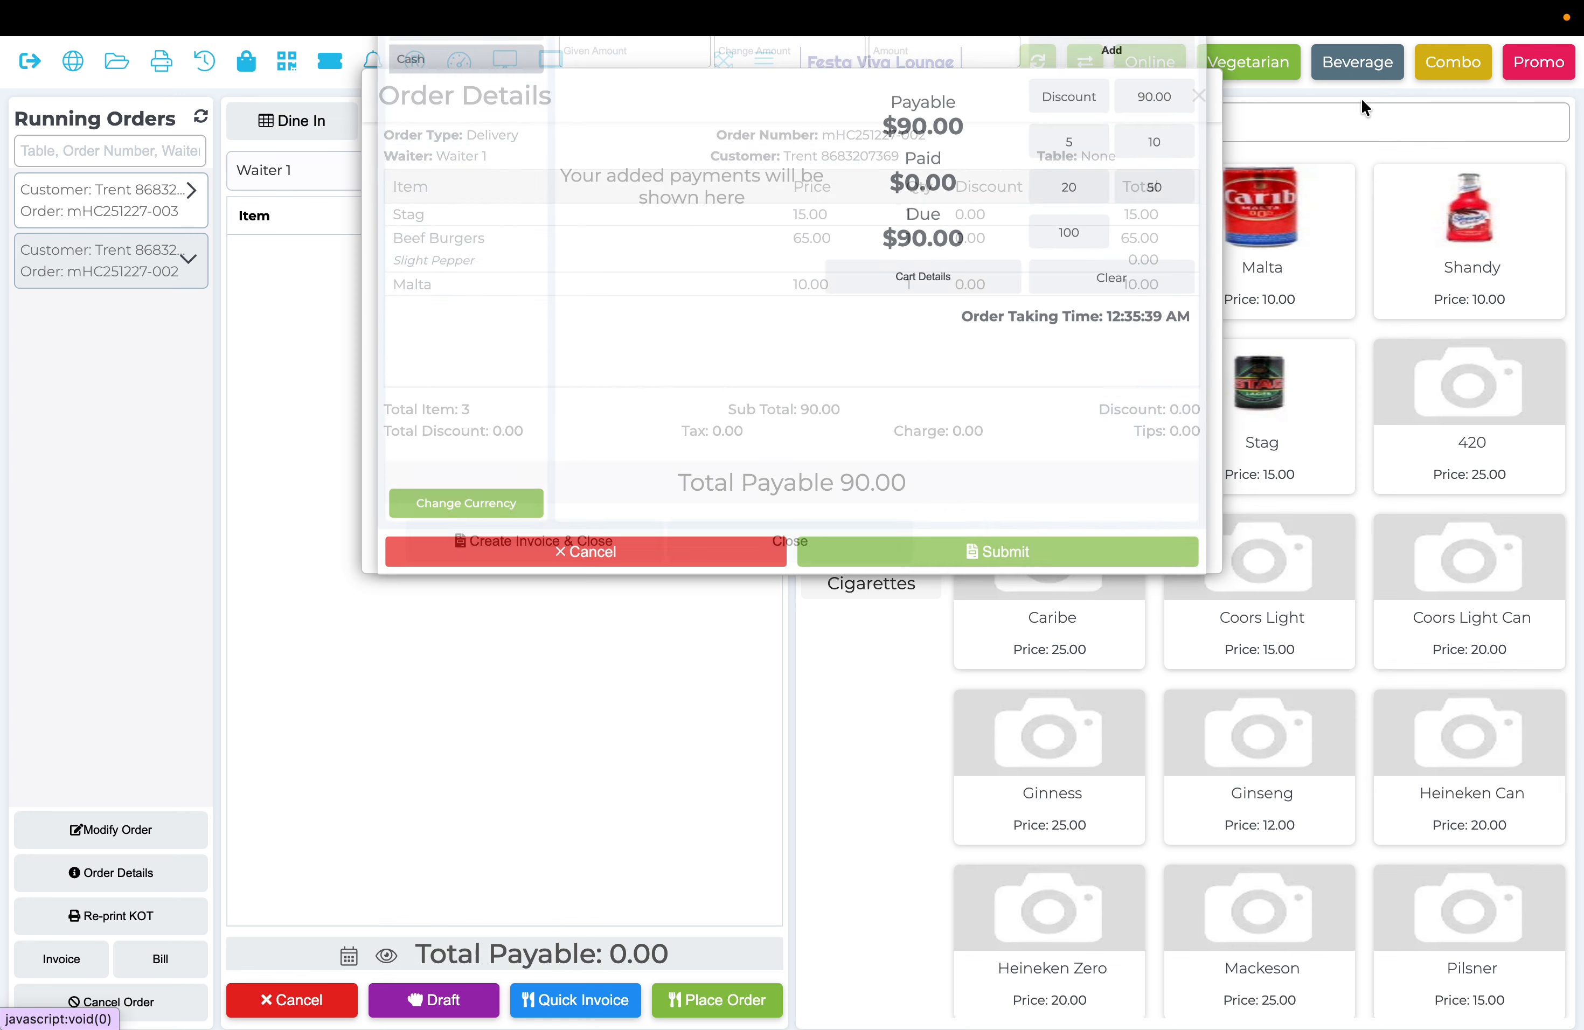
pyautogui.click(786, 538)
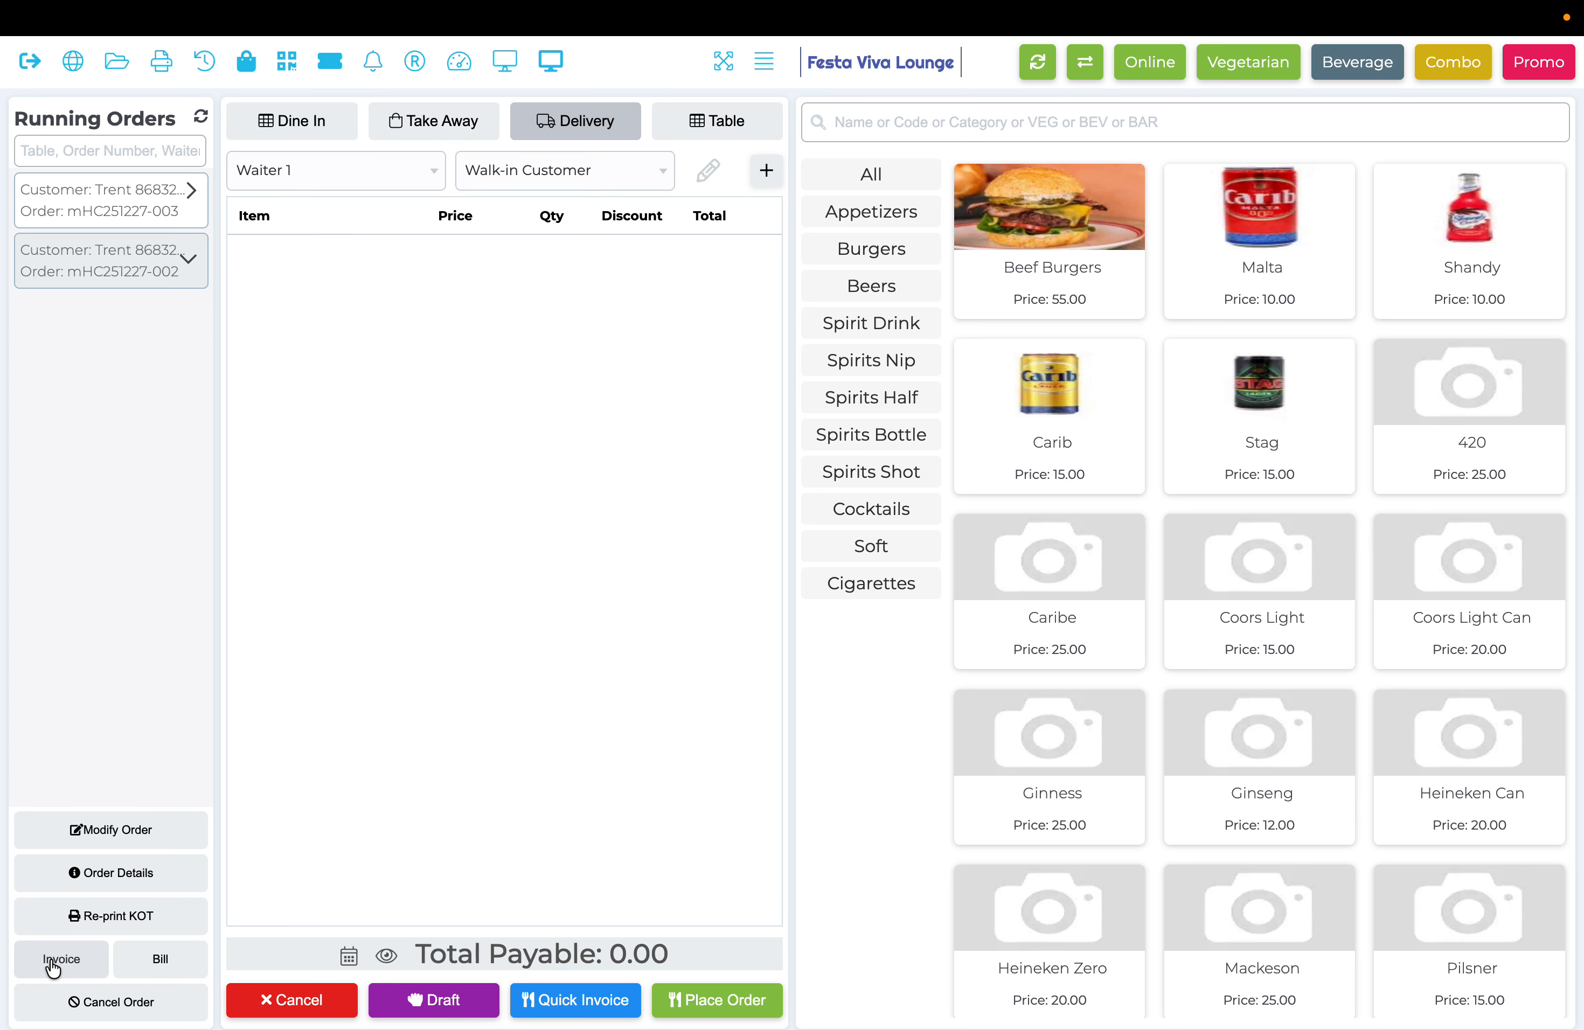
# Cancel the running delivery order with the reason "test", and select the Table 8 dine-in order.
pyautogui.click(106, 1001)
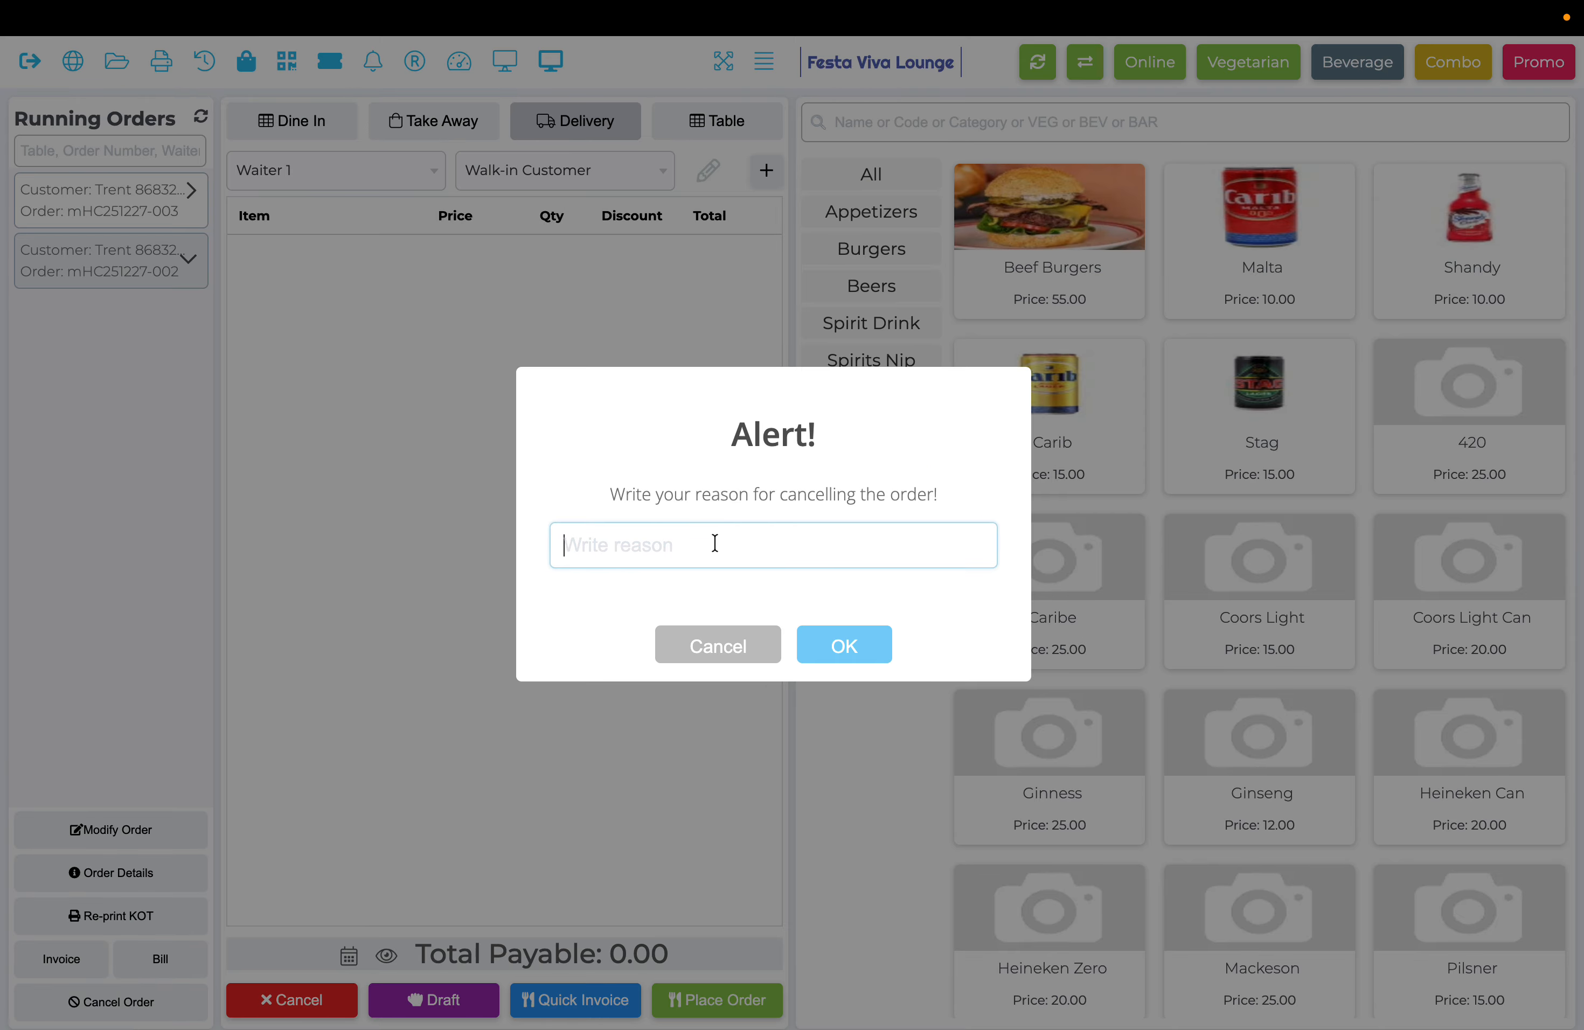
pyautogui.write('test')
pyautogui.click(834, 642)
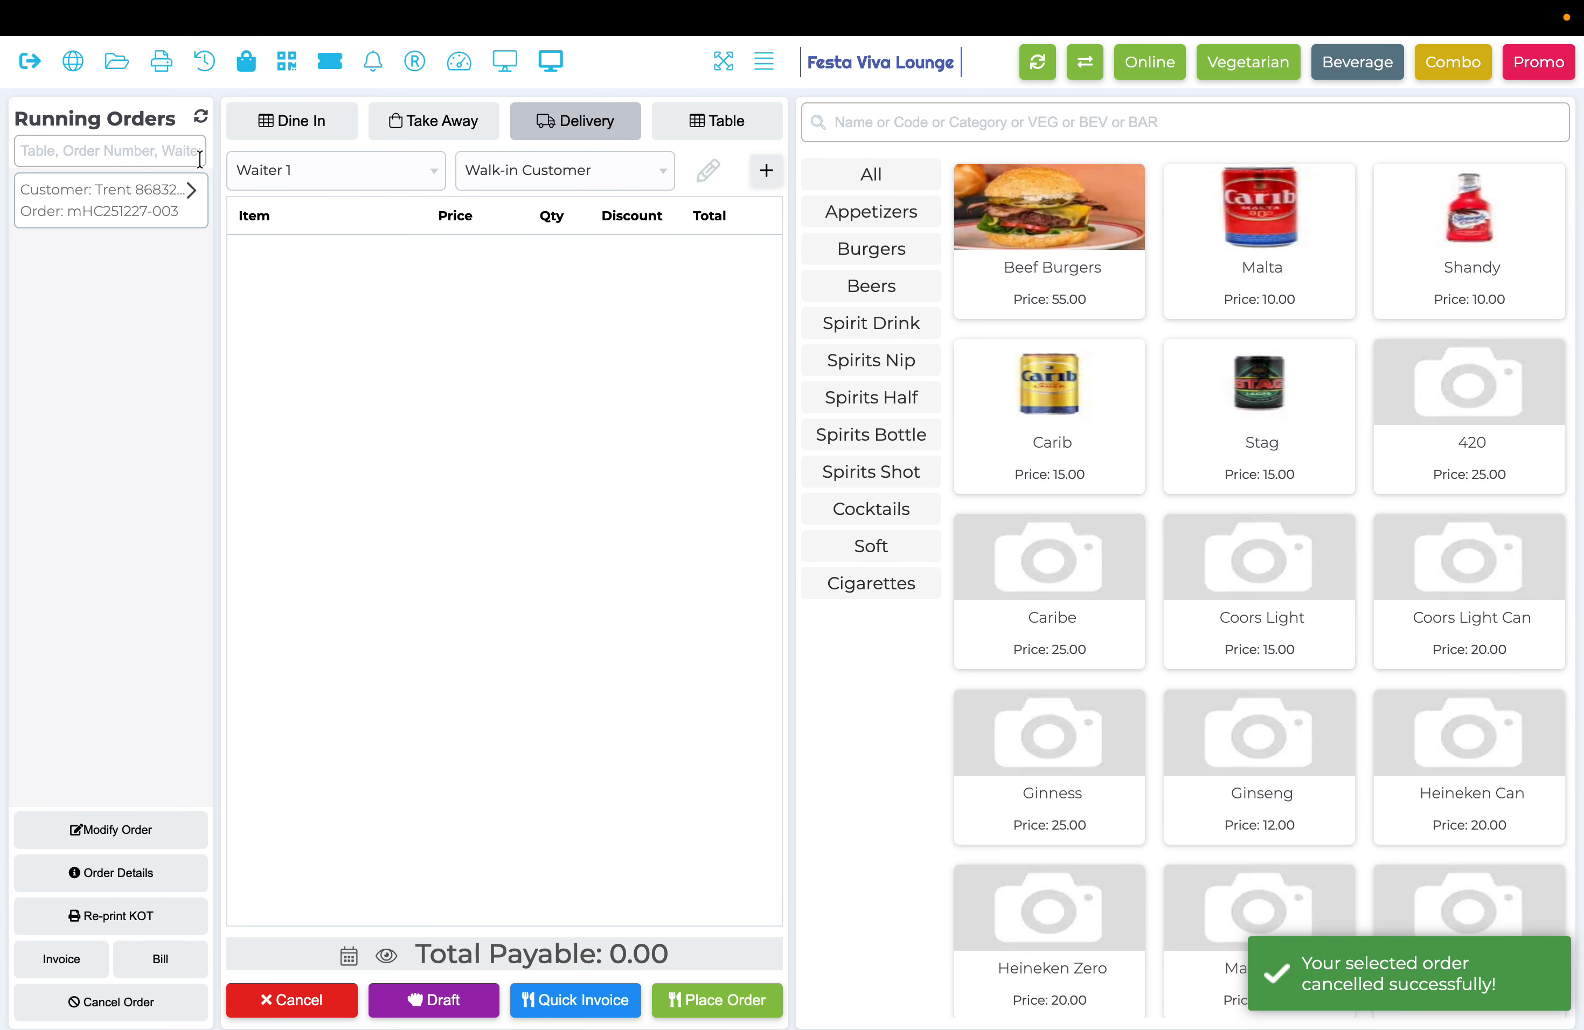
pyautogui.click(94, 225)
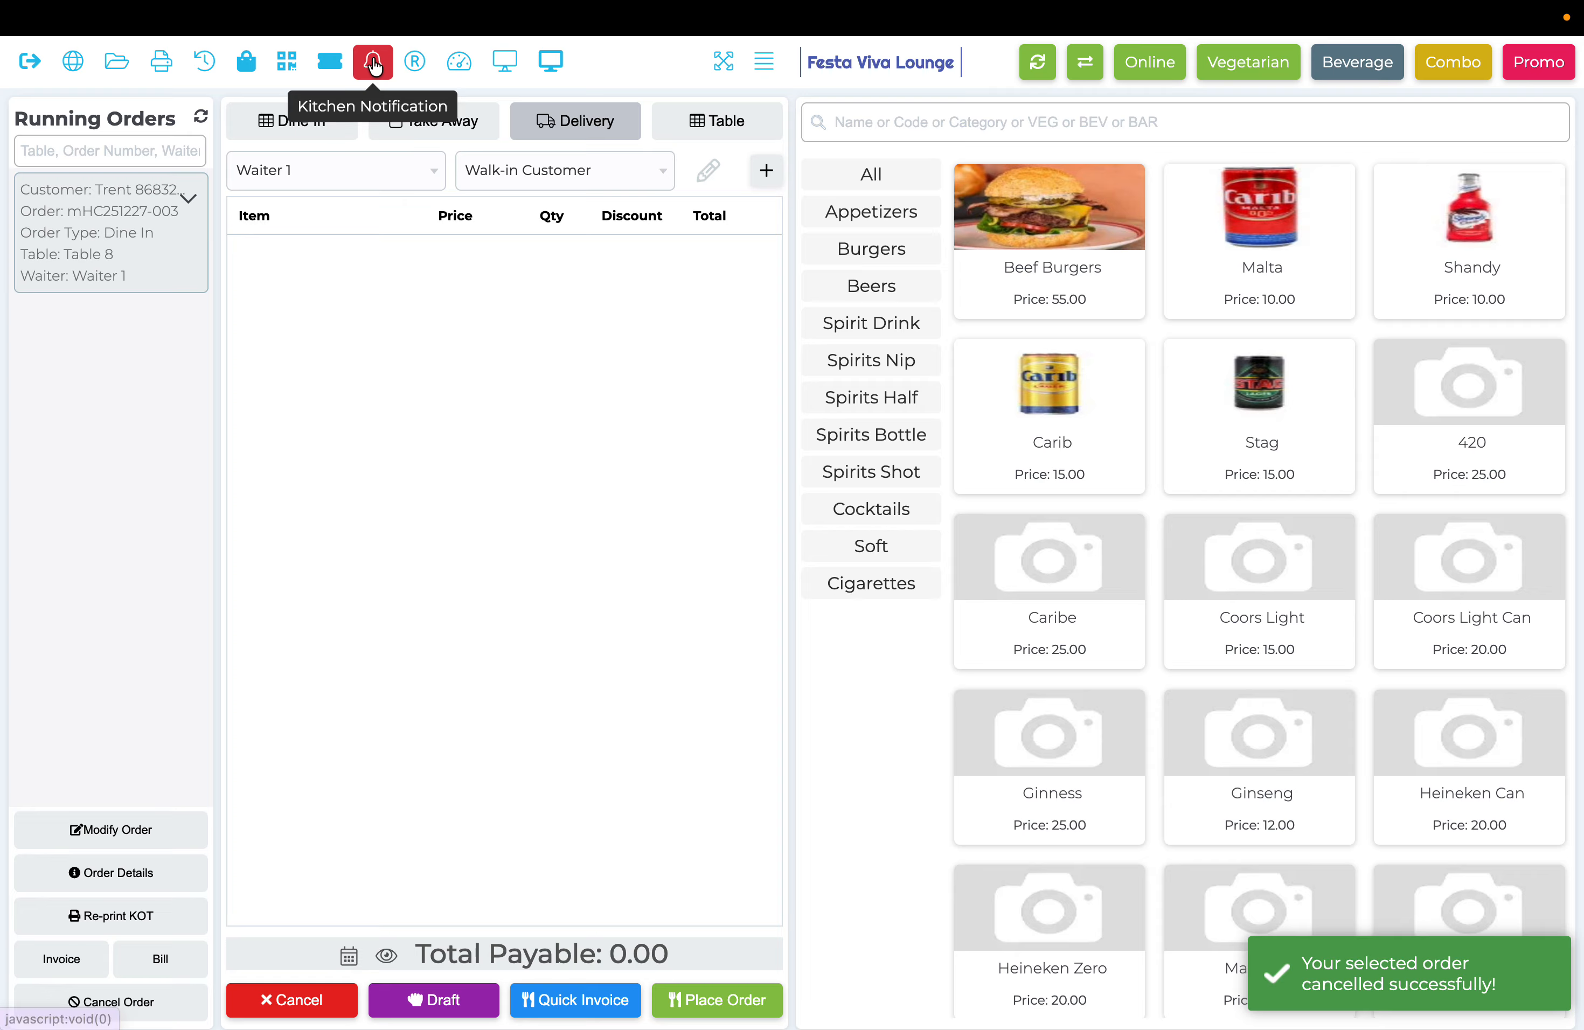
# Delete the kitchen notification about the cancelled delivery order and close the notification list.
pyautogui.click(374, 64)
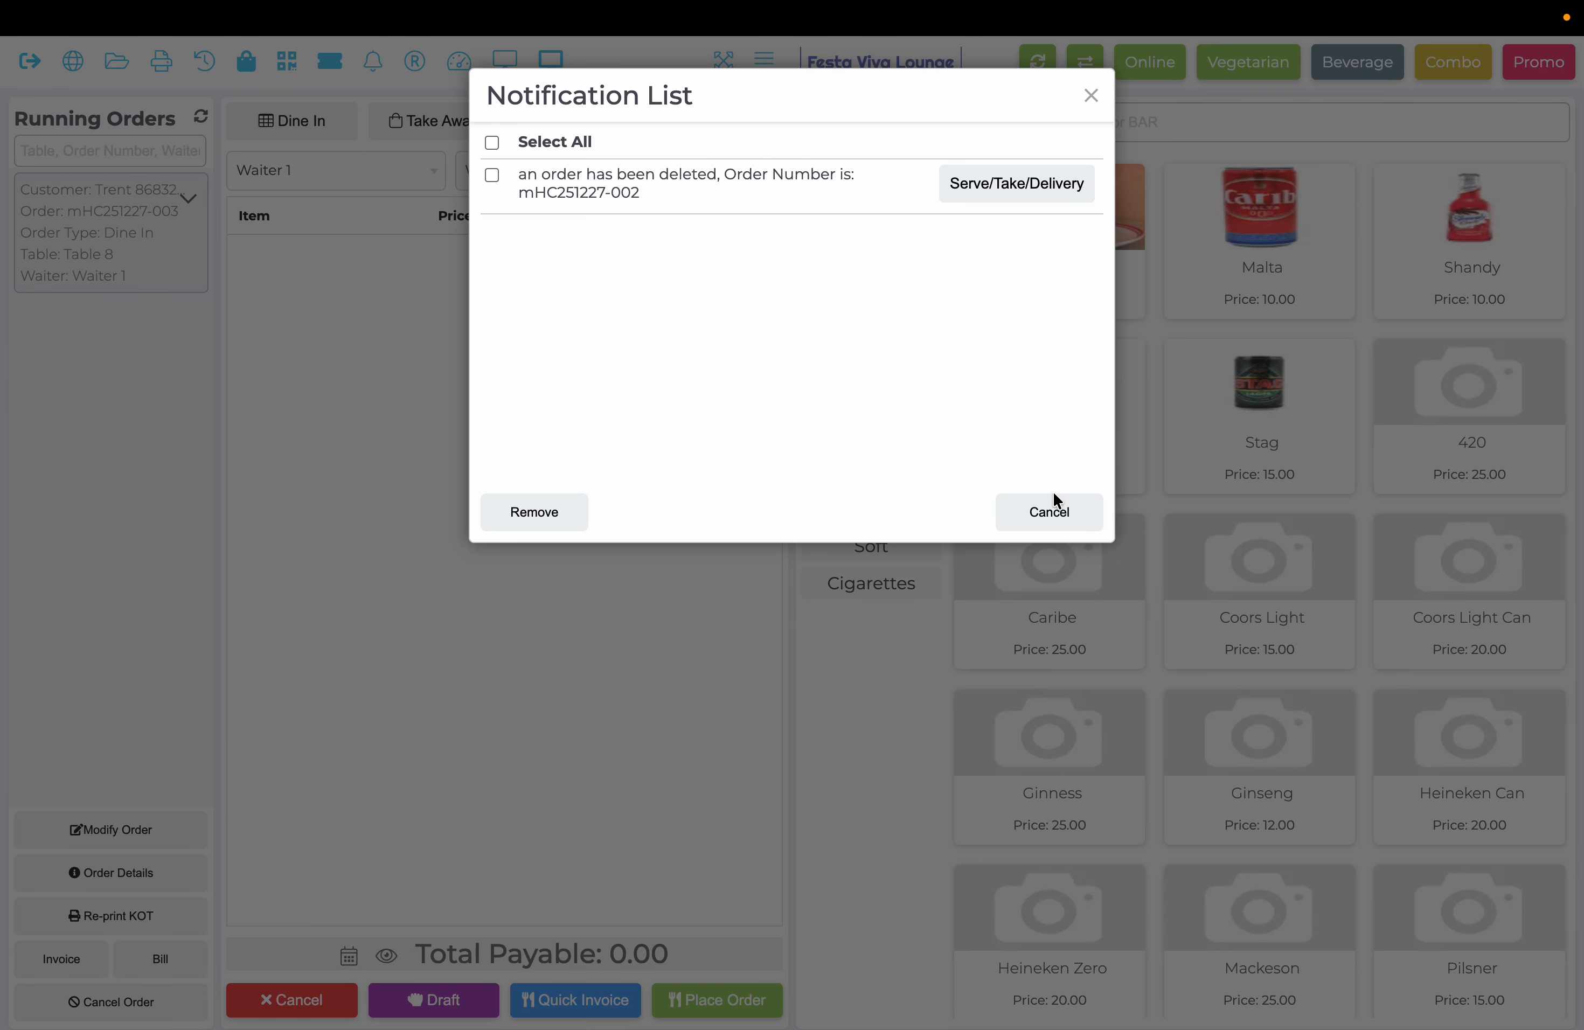
pyautogui.click(492, 175)
pyautogui.click(555, 516)
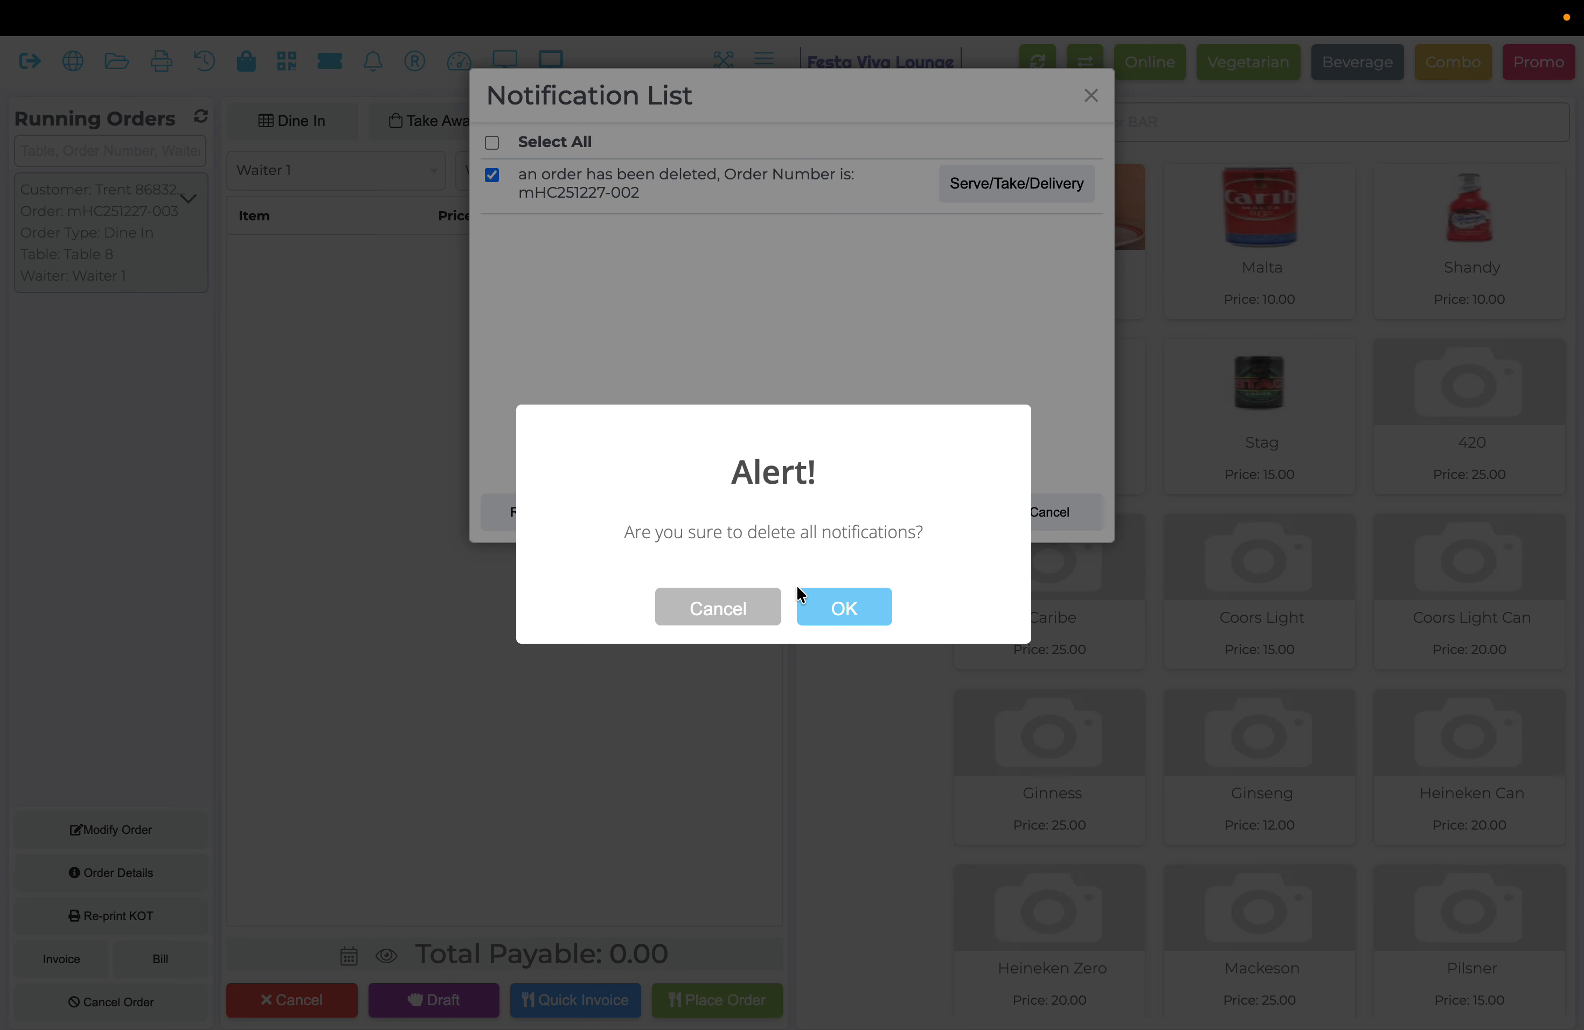
pyautogui.click(828, 605)
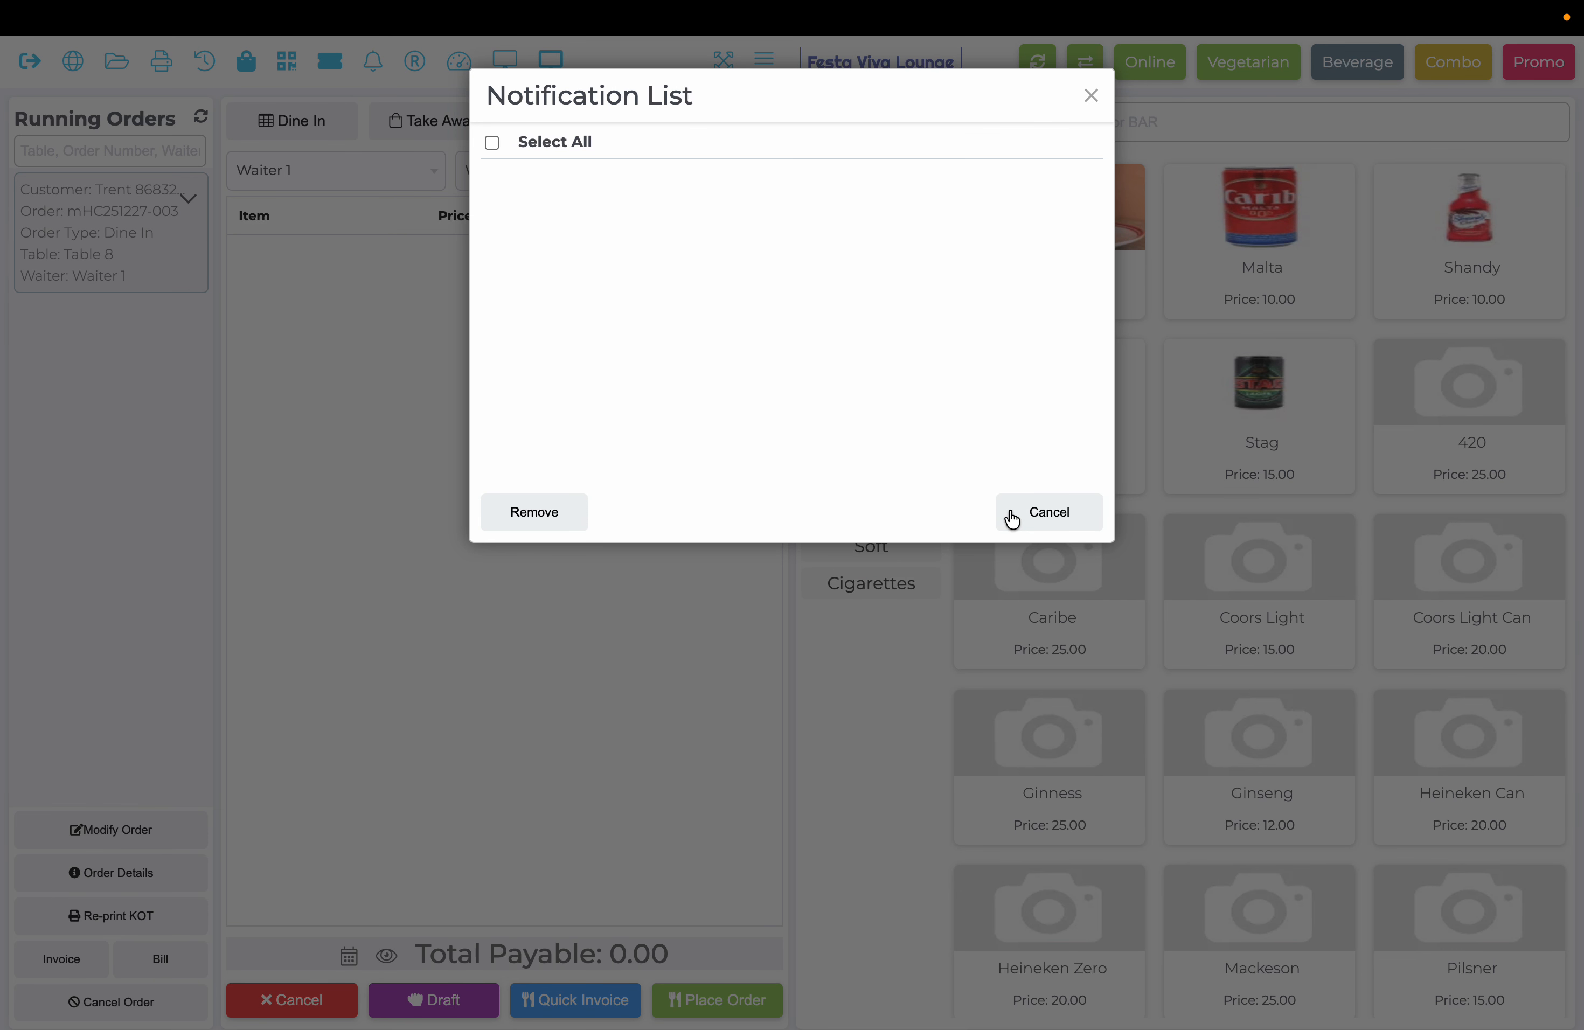
pyautogui.click(1031, 514)
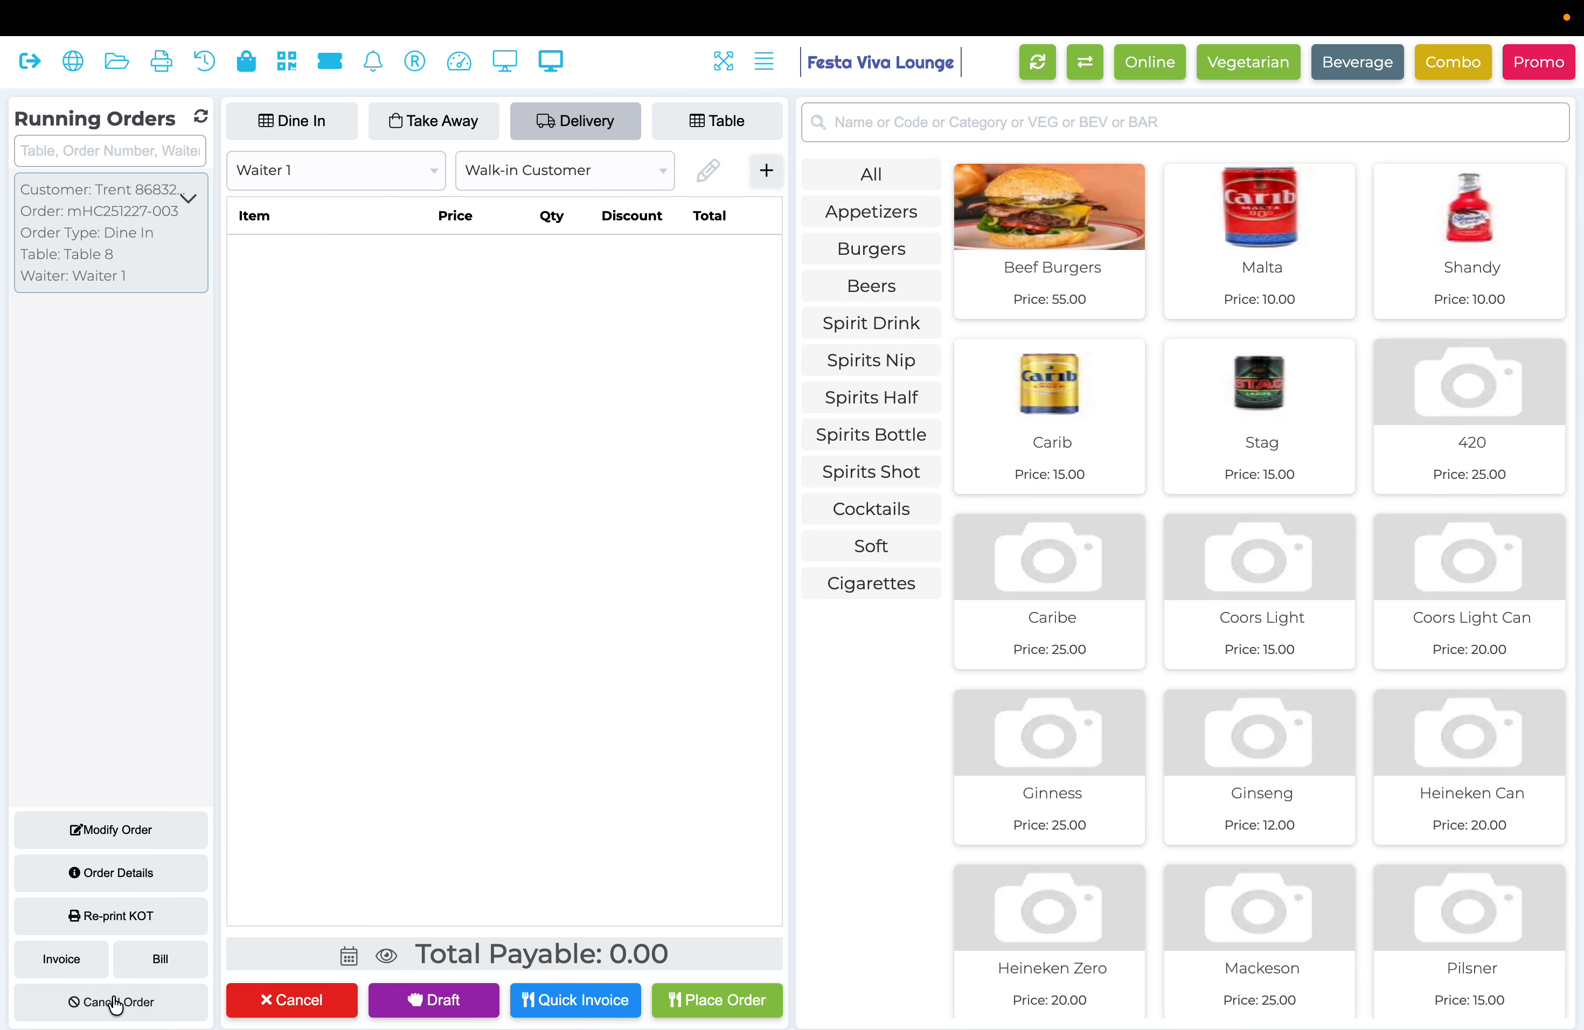
# Cancel the Table 8 dine-in order with the reason "test".
pyautogui.click(116, 1001)
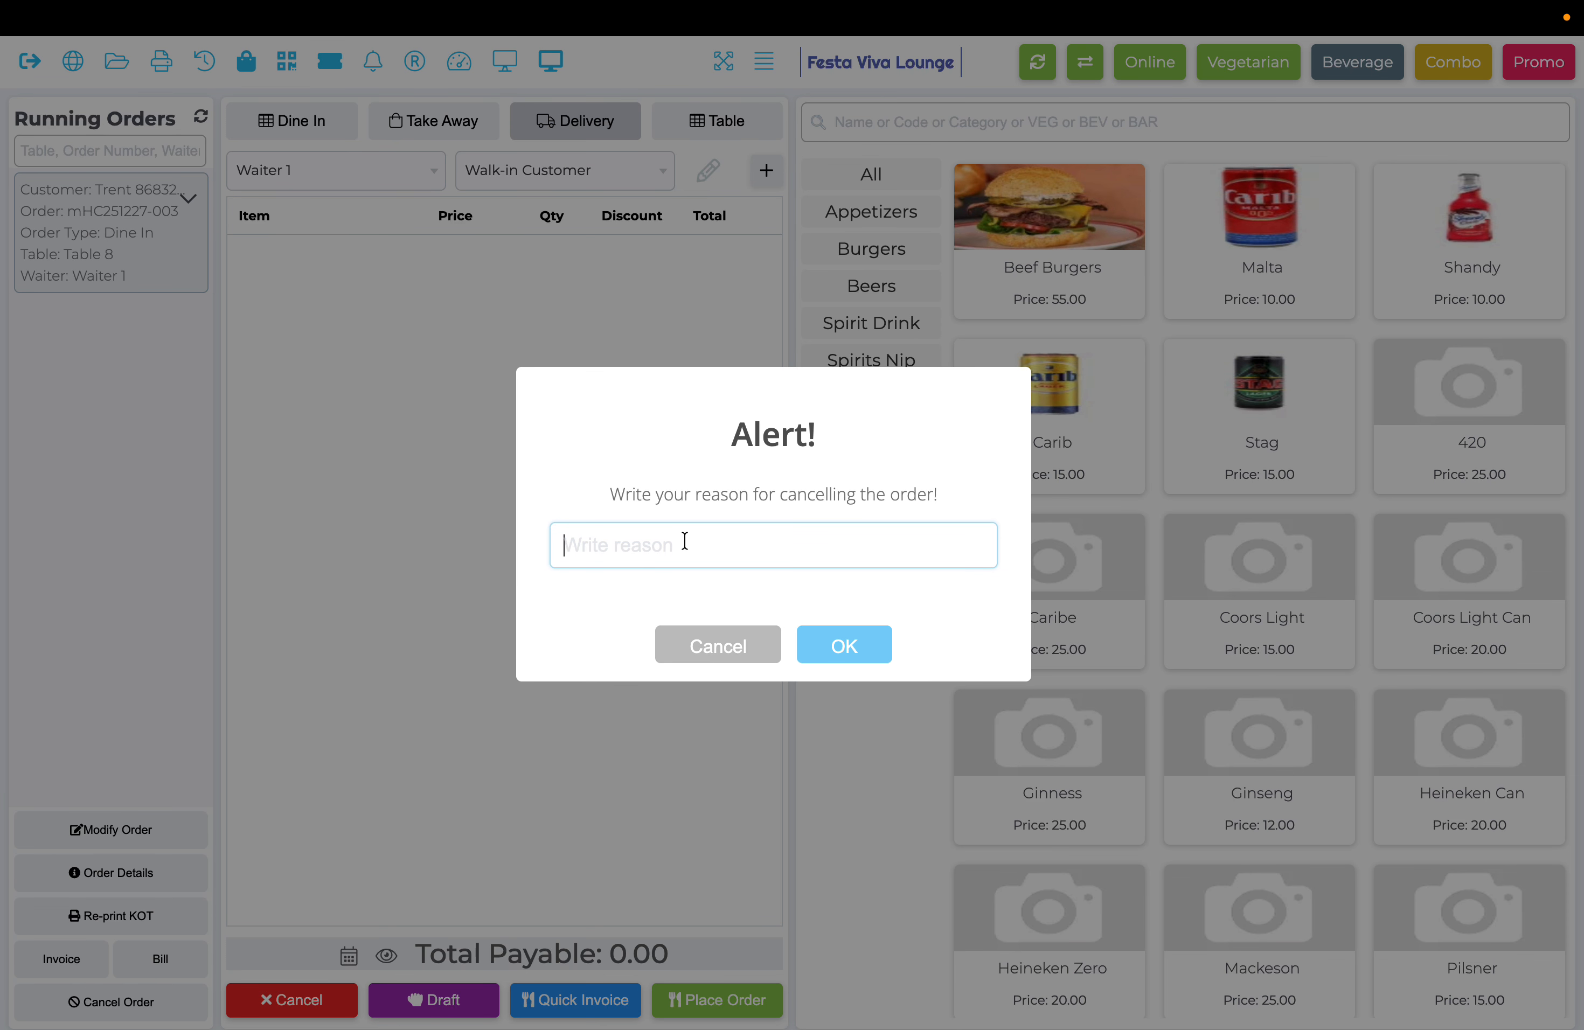
pyautogui.write('test')
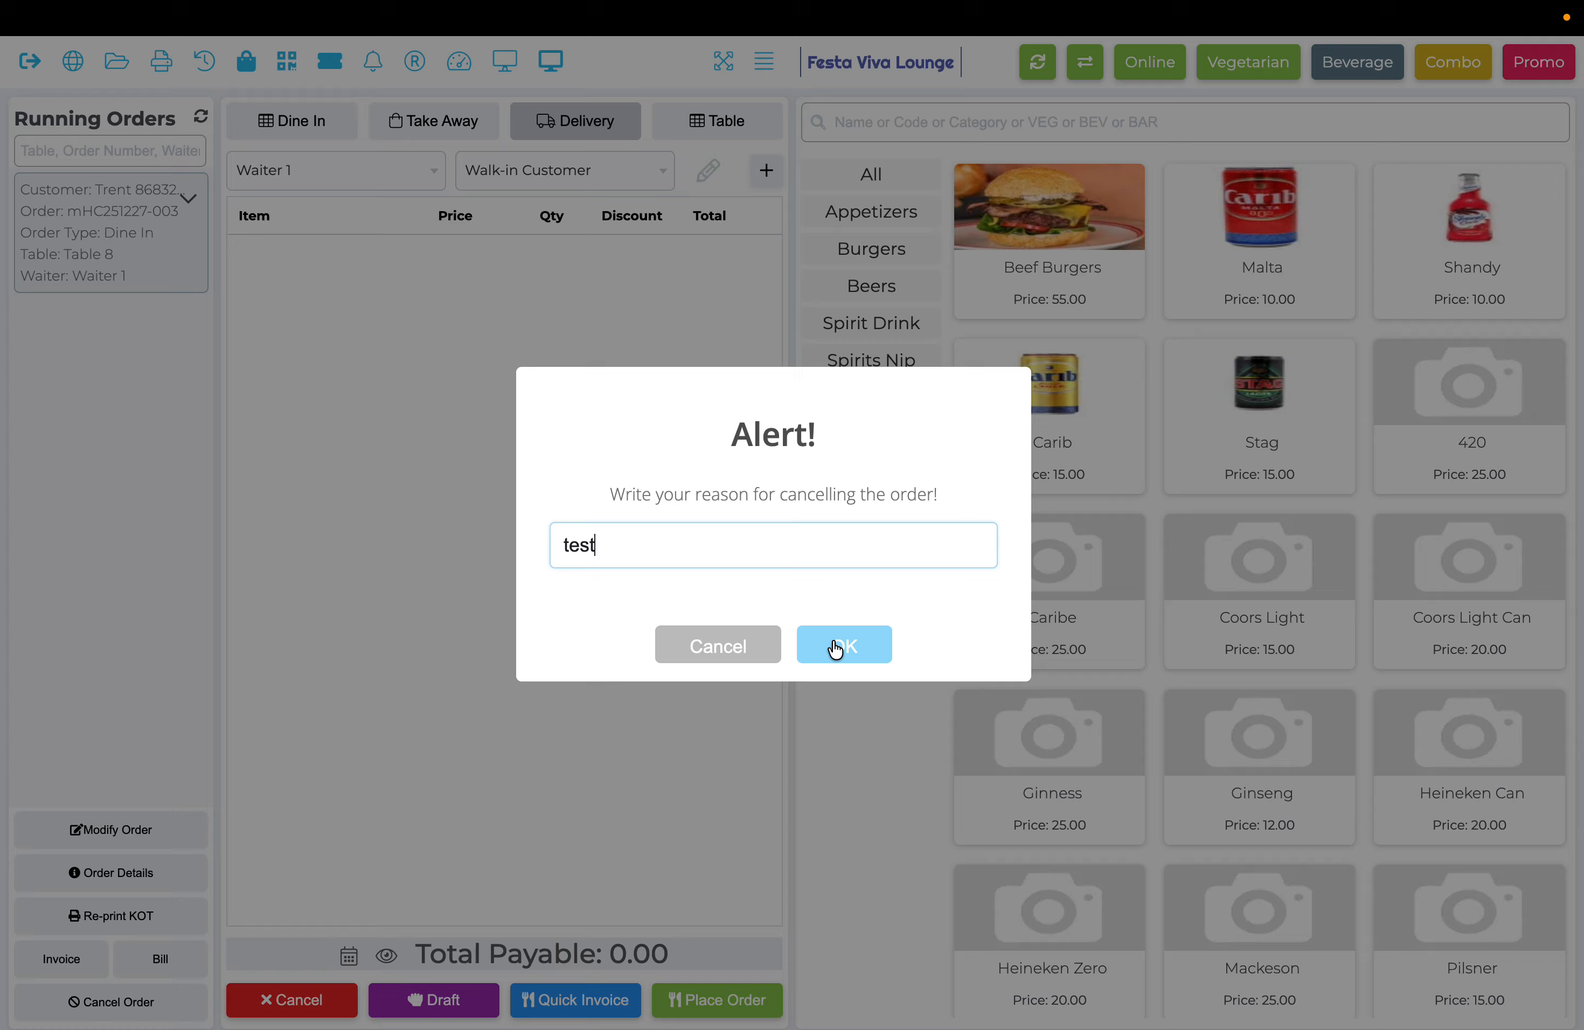
pyautogui.click(835, 648)
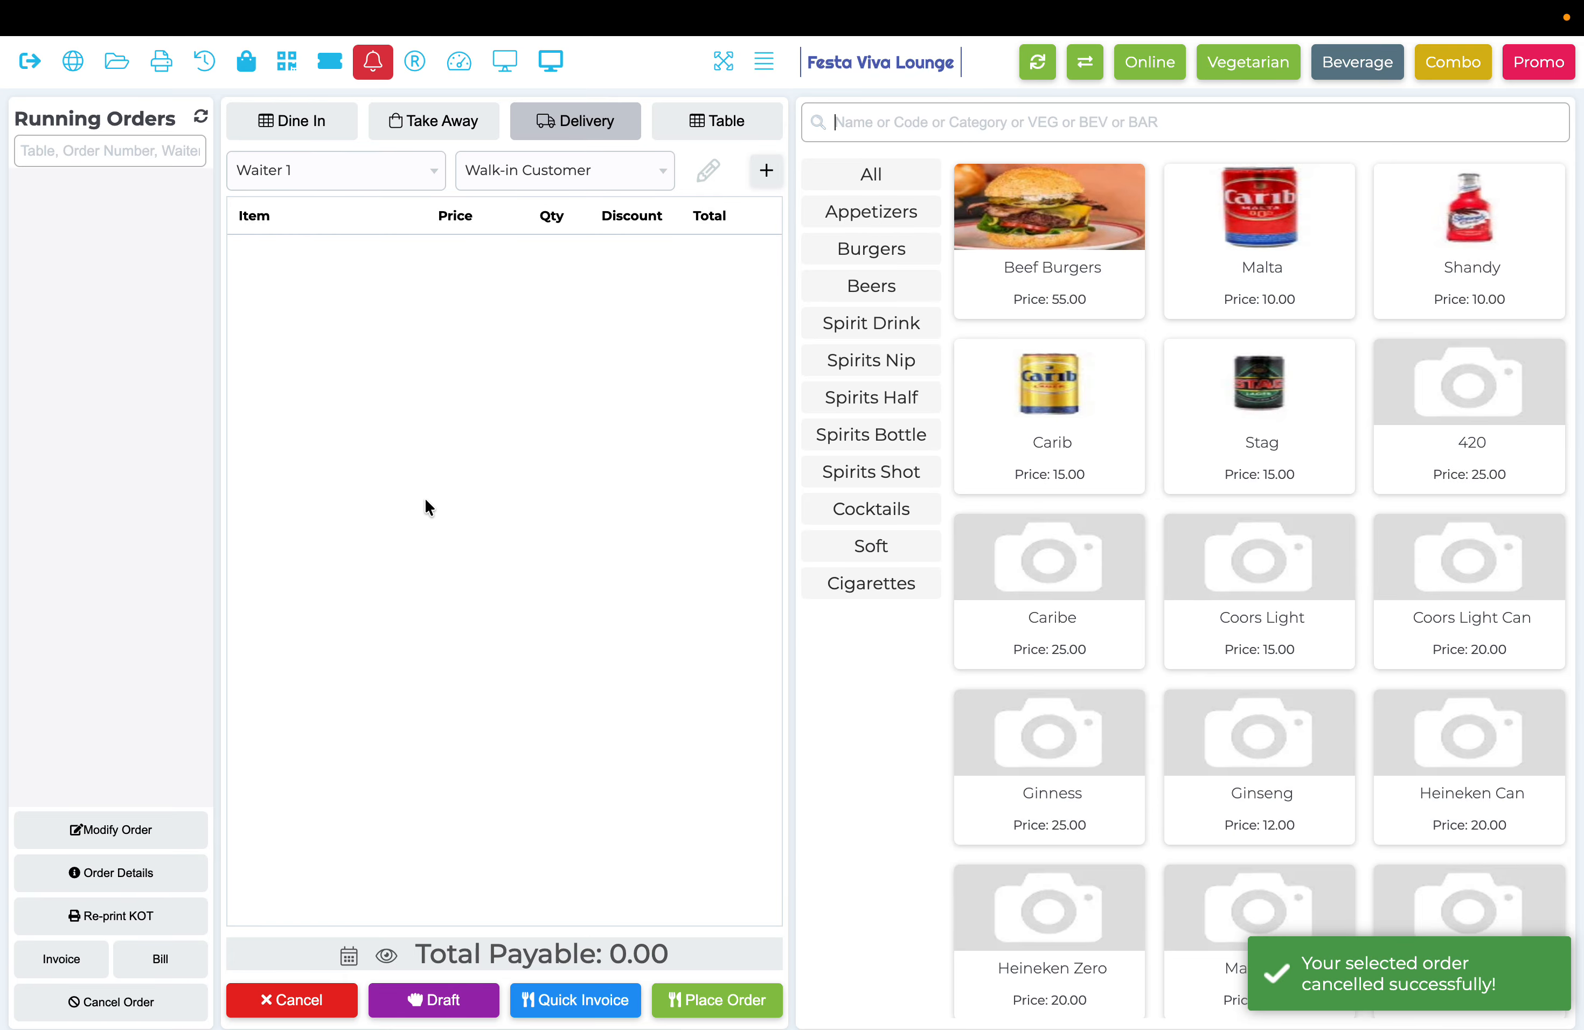
# Delete the kitchen notification about the cancelled Table 8 order and close the notification list.
pyautogui.click(373, 62)
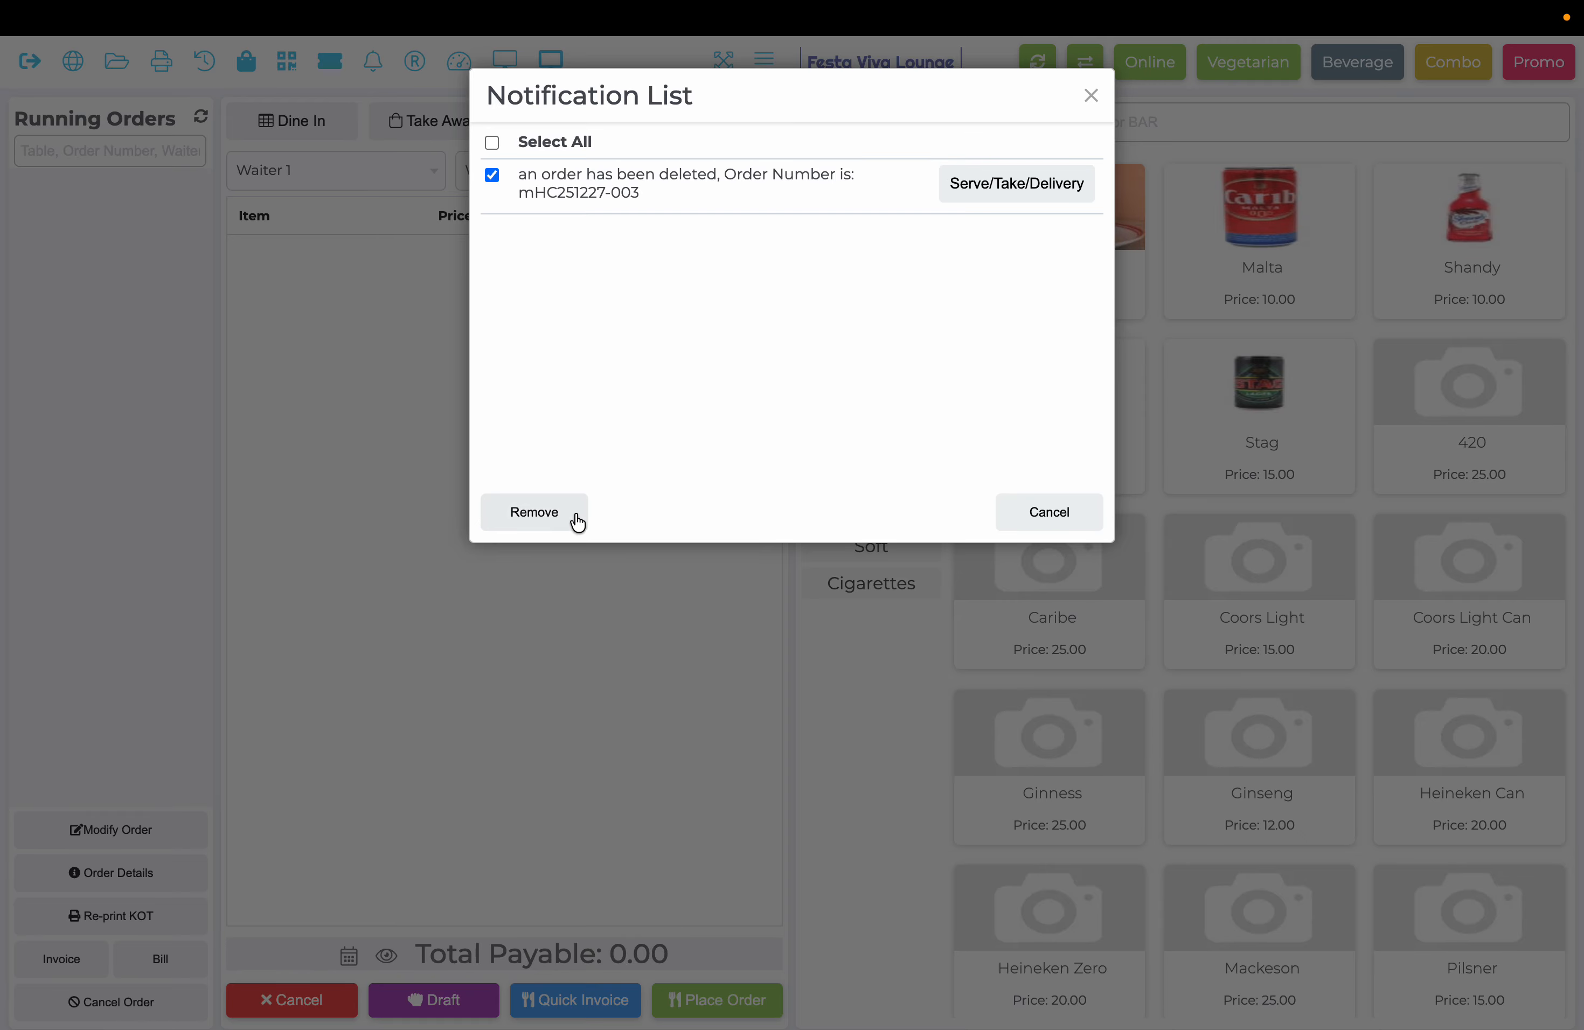
pyautogui.click(554, 518)
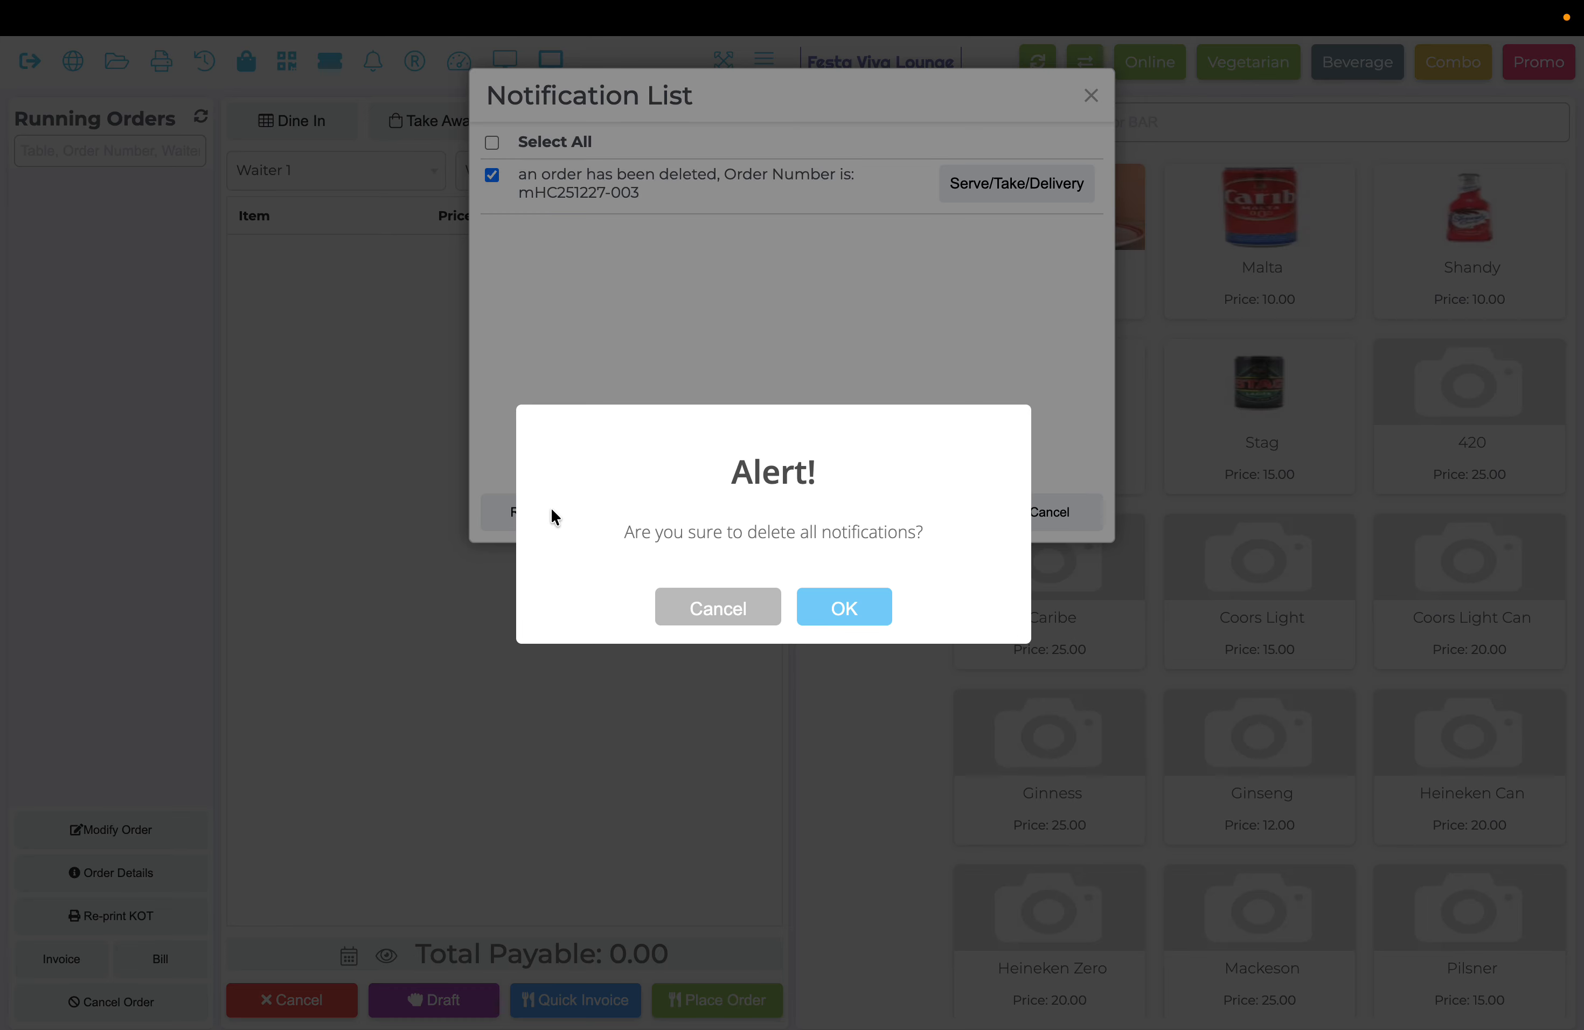
pyautogui.click(830, 606)
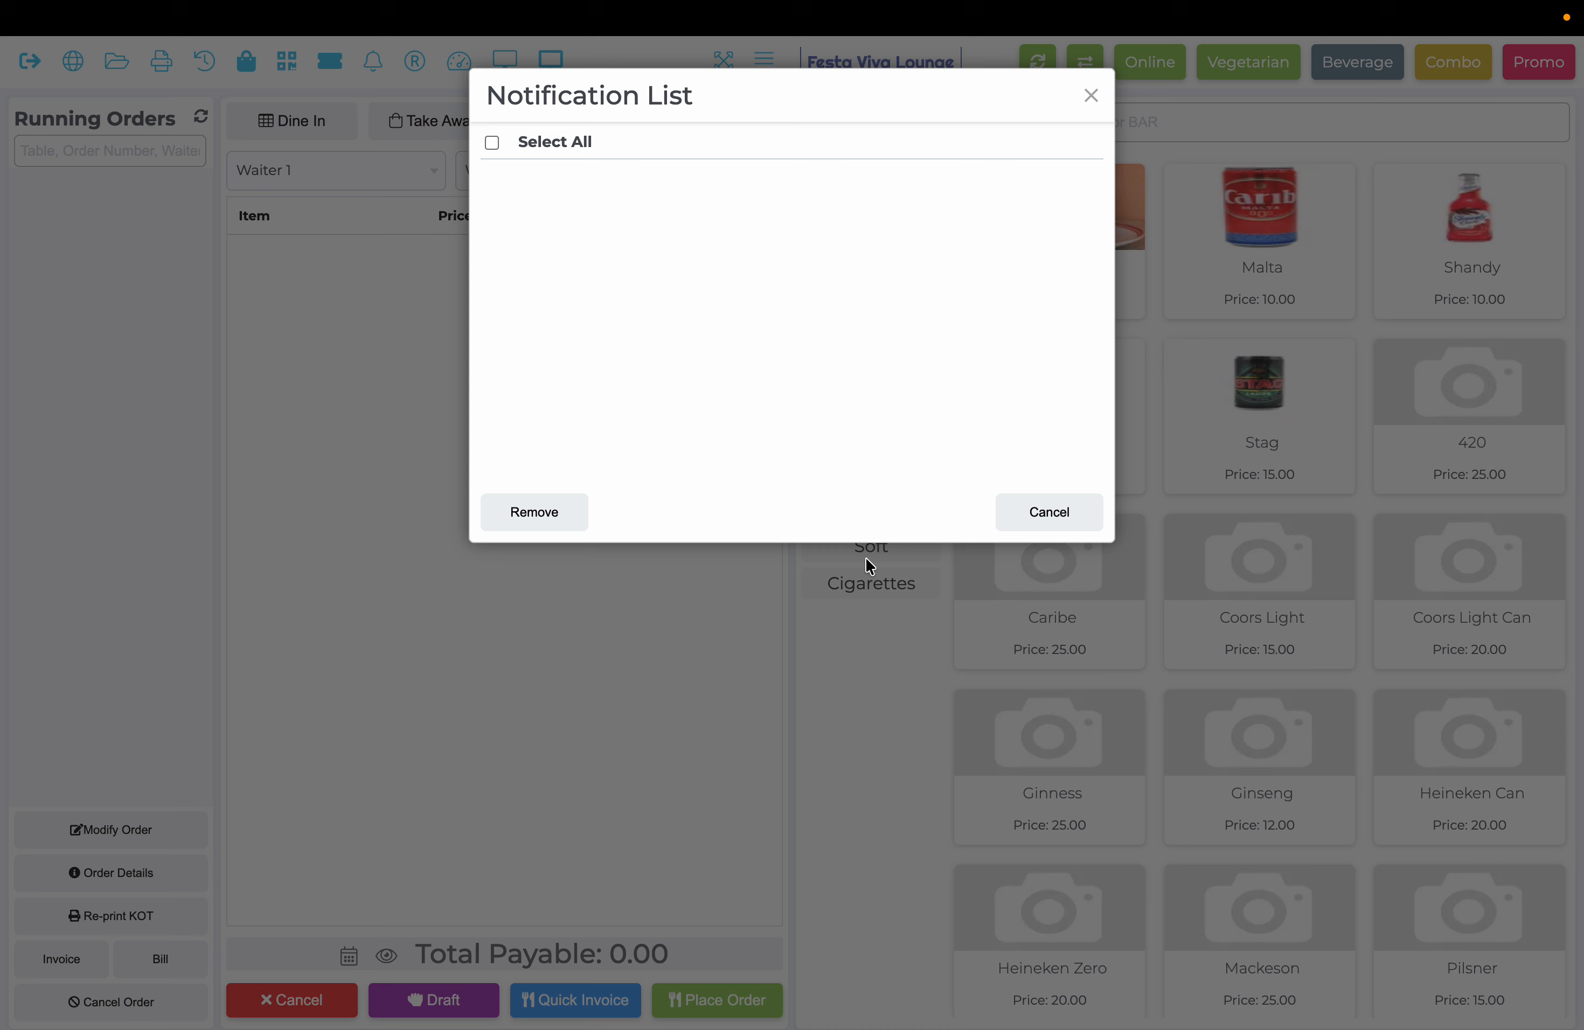
pyautogui.click(1049, 513)
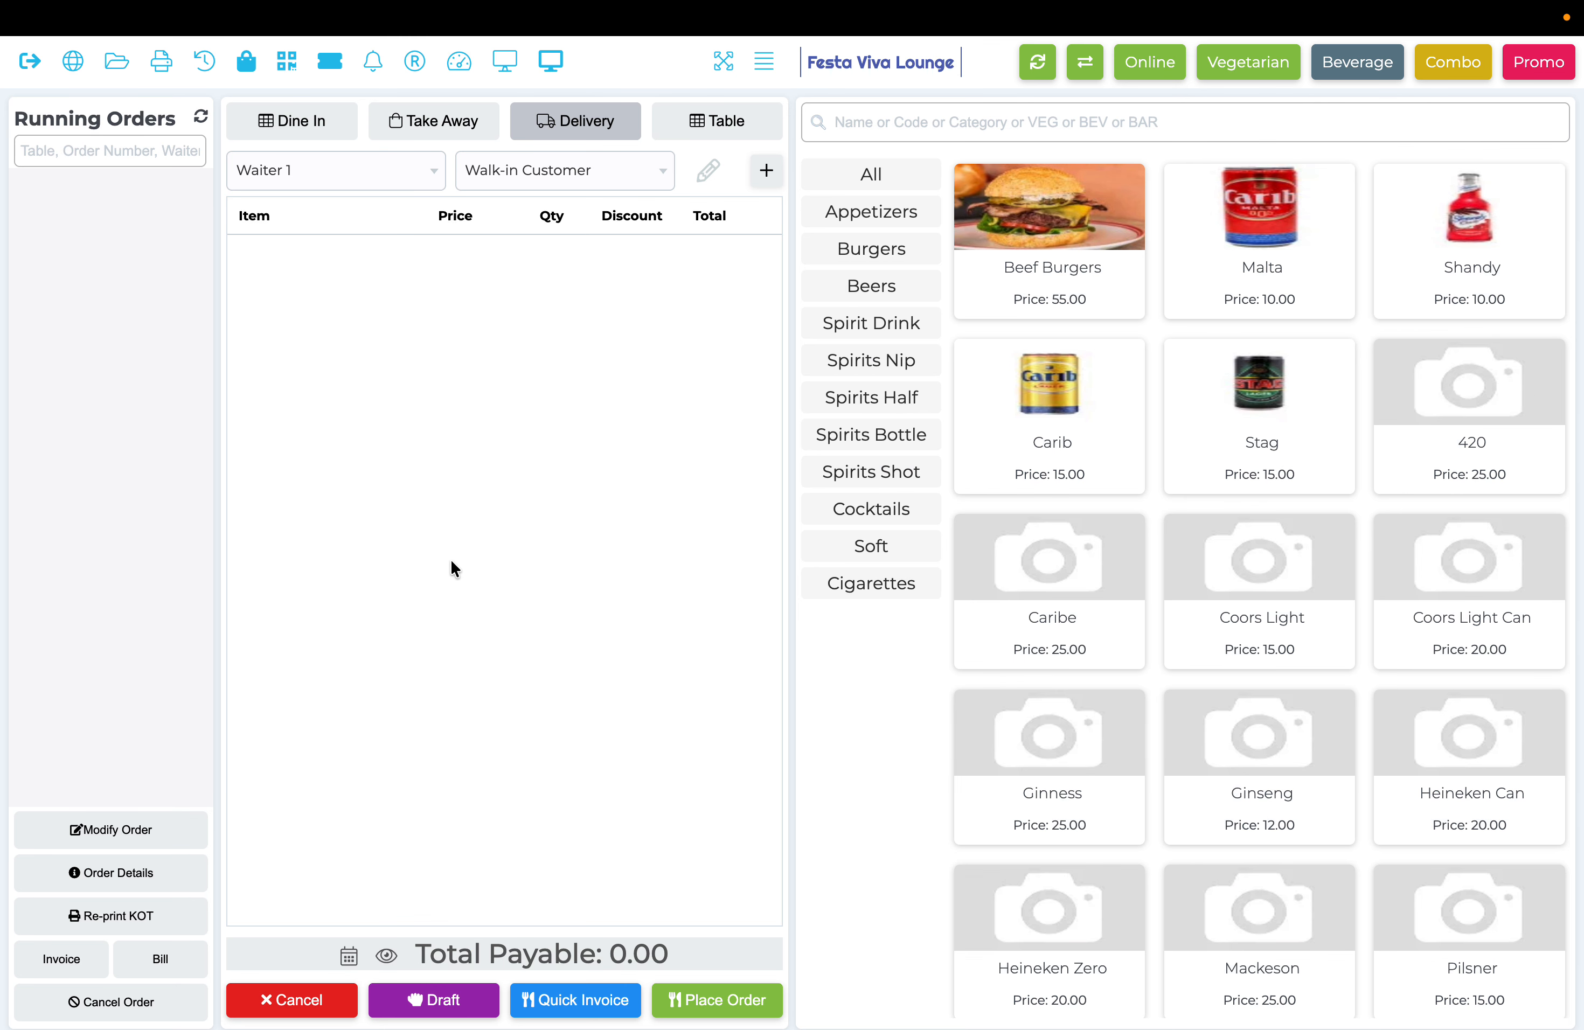